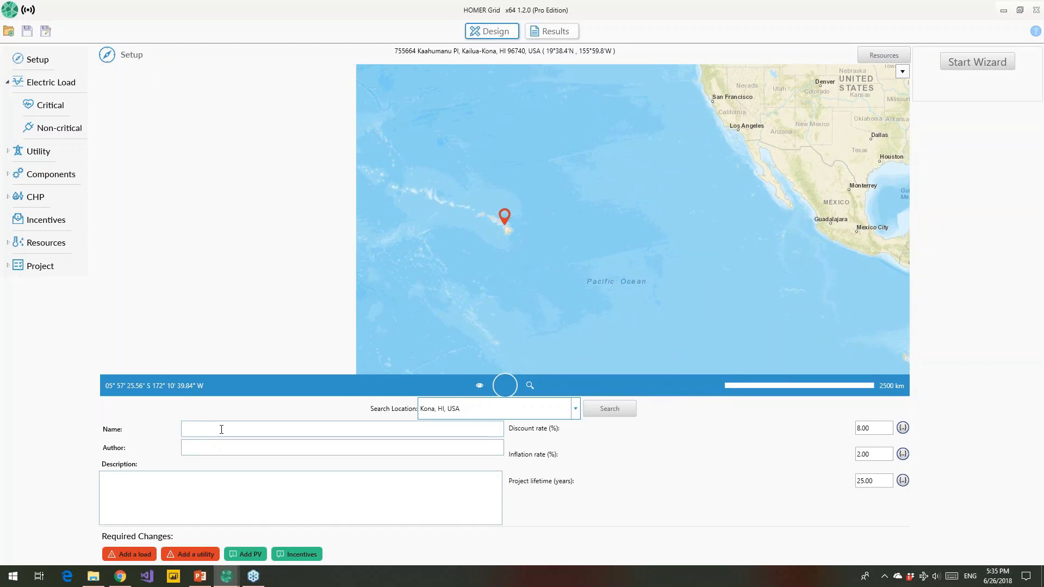
# Step: Name the project 'Outpatient Clinic'
pyautogui.click(221, 431)
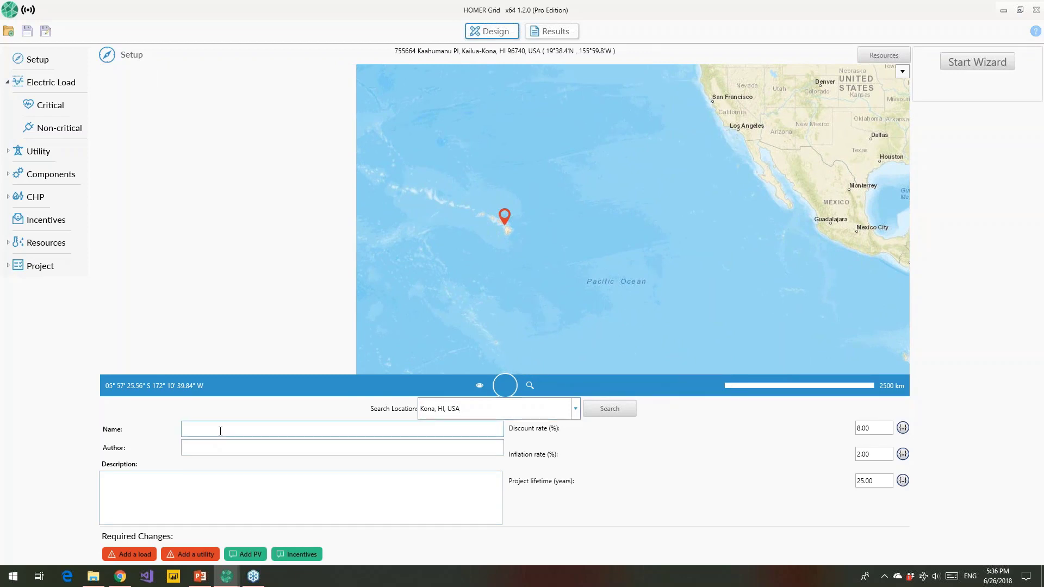
pyautogui.write('Outpatient Clinic')
pyautogui.click(224, 448)
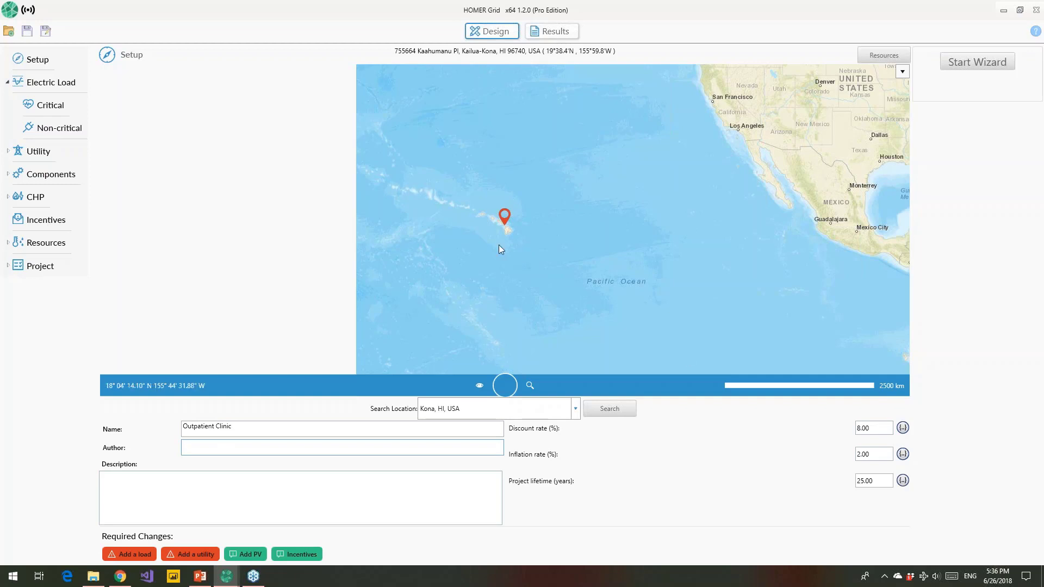
# Step: Download the National Renewable Energy Lab solar radiation data for the site
pyautogui.click(883, 55)
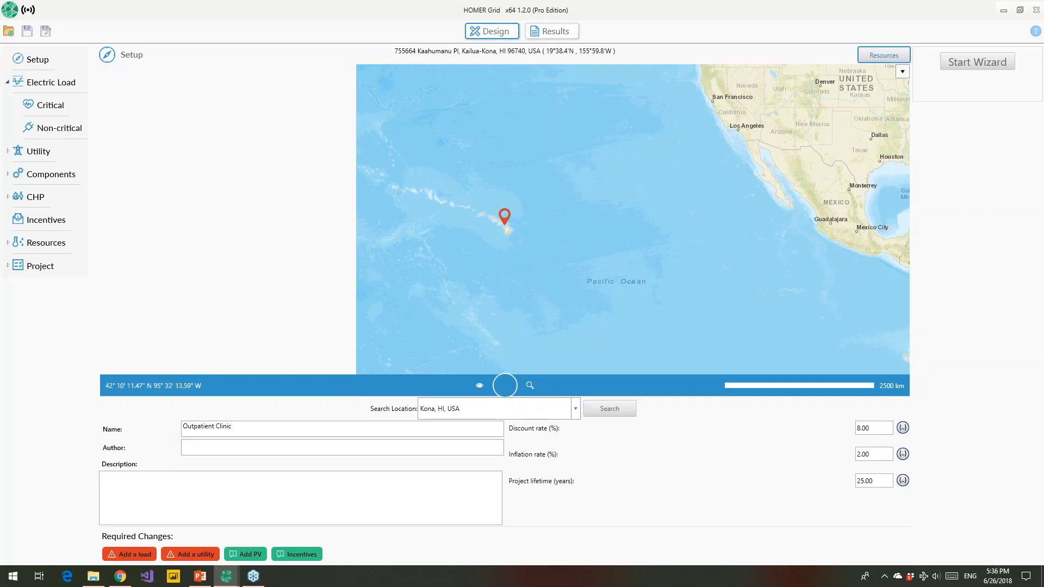
pyautogui.click(454, 211)
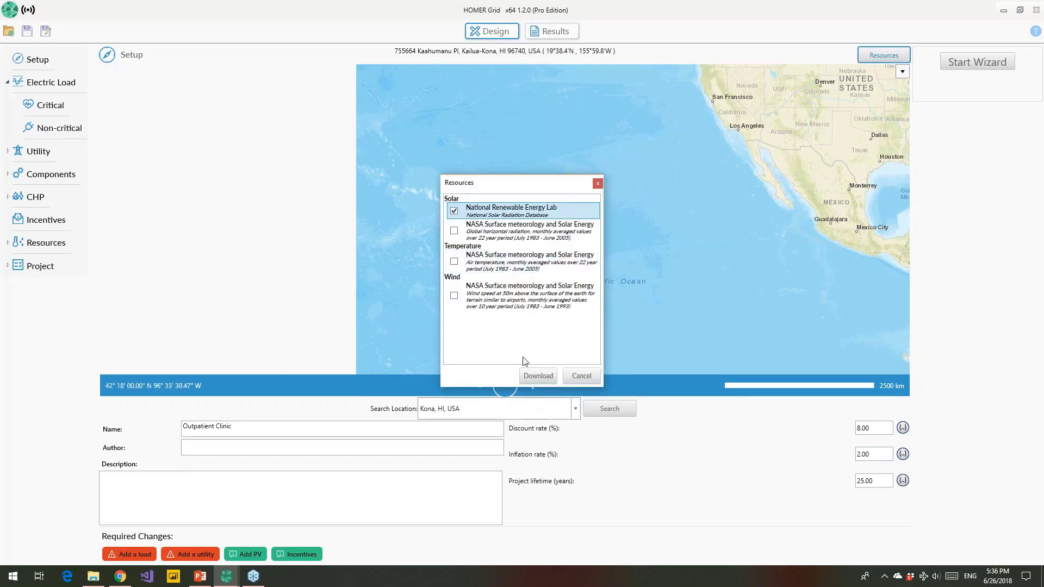
pyautogui.click(538, 376)
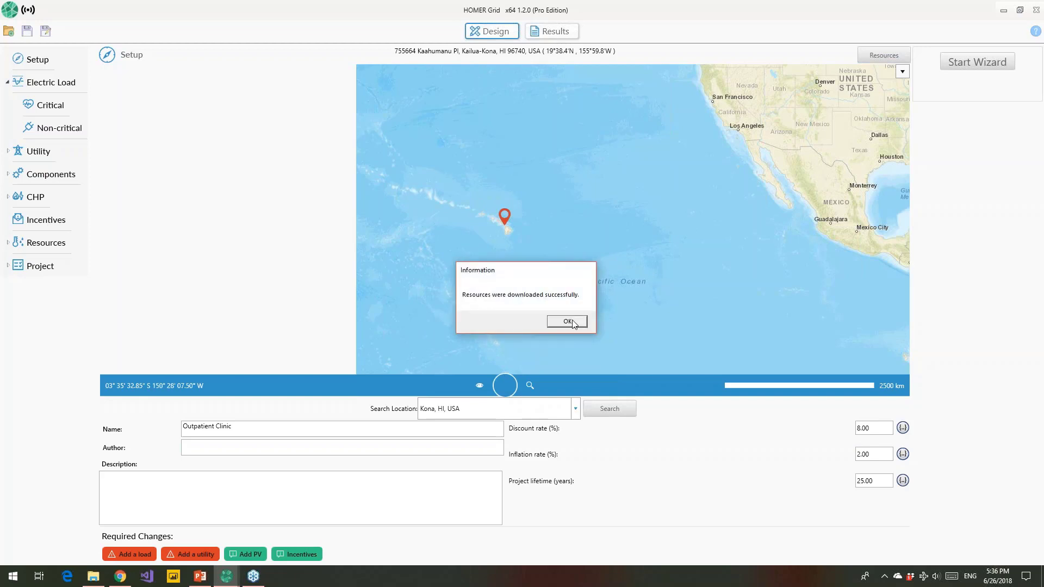
pyautogui.click(574, 322)
pyautogui.moveTo(588, 196); pyautogui.dragTo(328, 197)
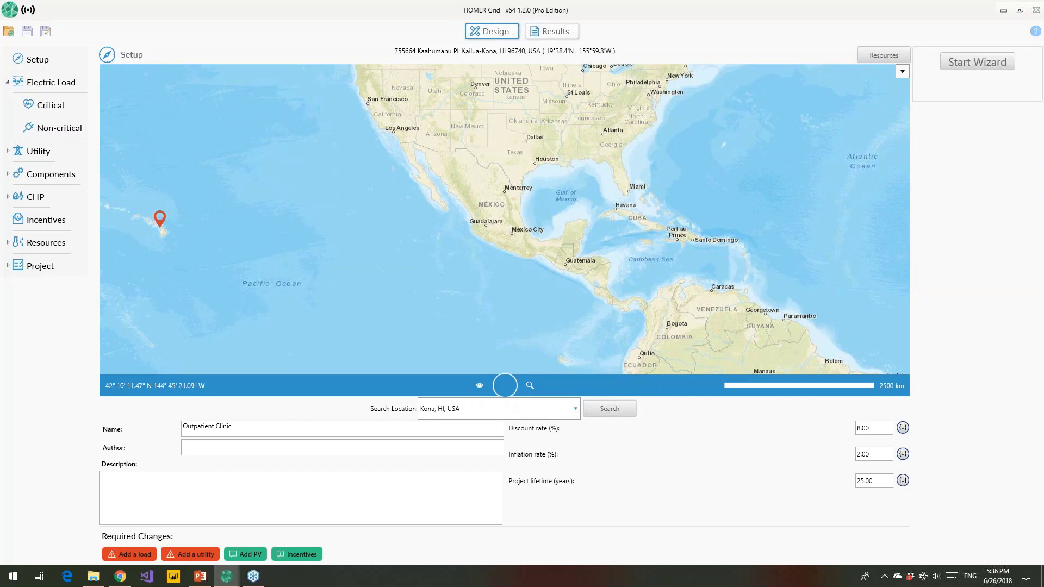
# Step: Open the Critical electric load setup to get the Open EI load profiles for Keahole Kona HI
pyautogui.click(57, 109)
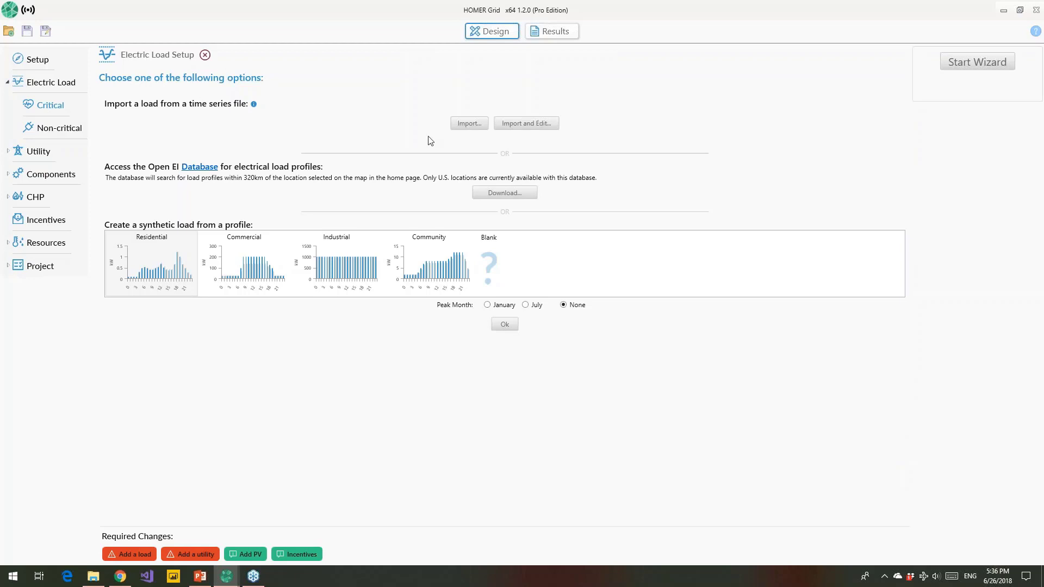
pyautogui.click(458, 128)
# Step: Load the Out Patient Clinic in Keahole Kona HI profile as critical load, then open Utility Tariff
pyautogui.click(498, 201)
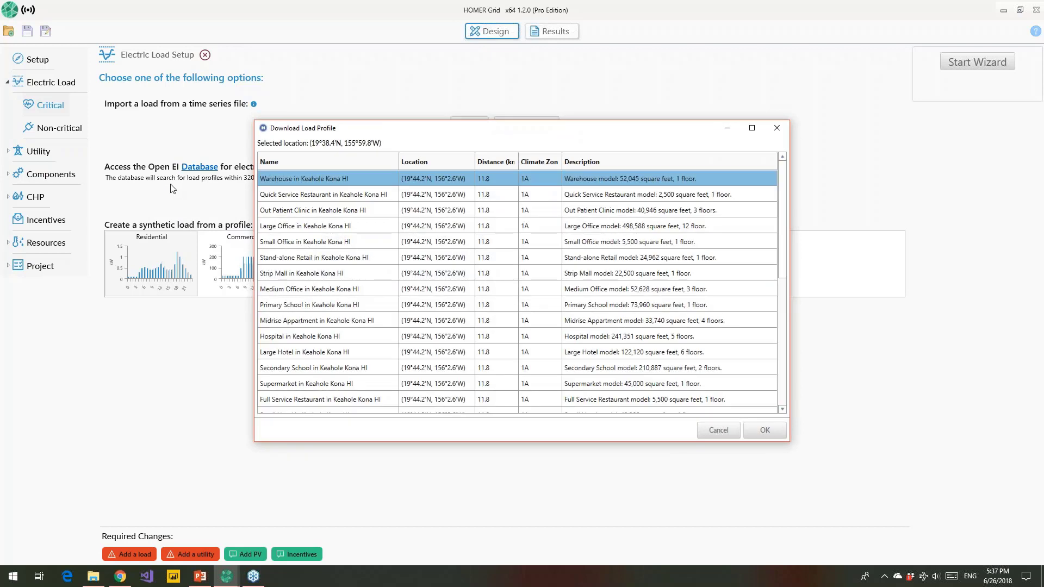
pyautogui.click(286, 213)
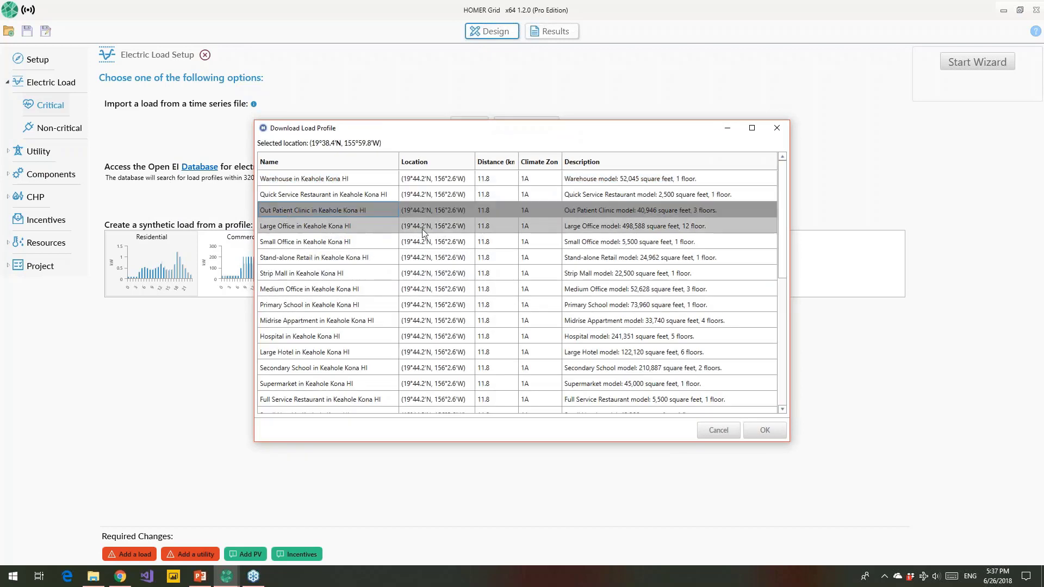
pyautogui.click(756, 431)
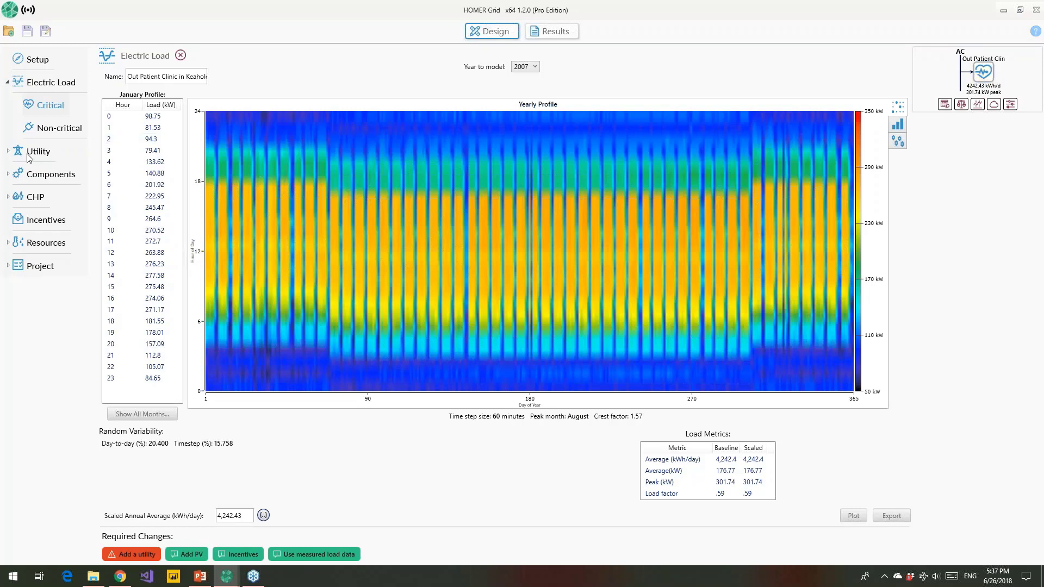
pyautogui.click(44, 155)
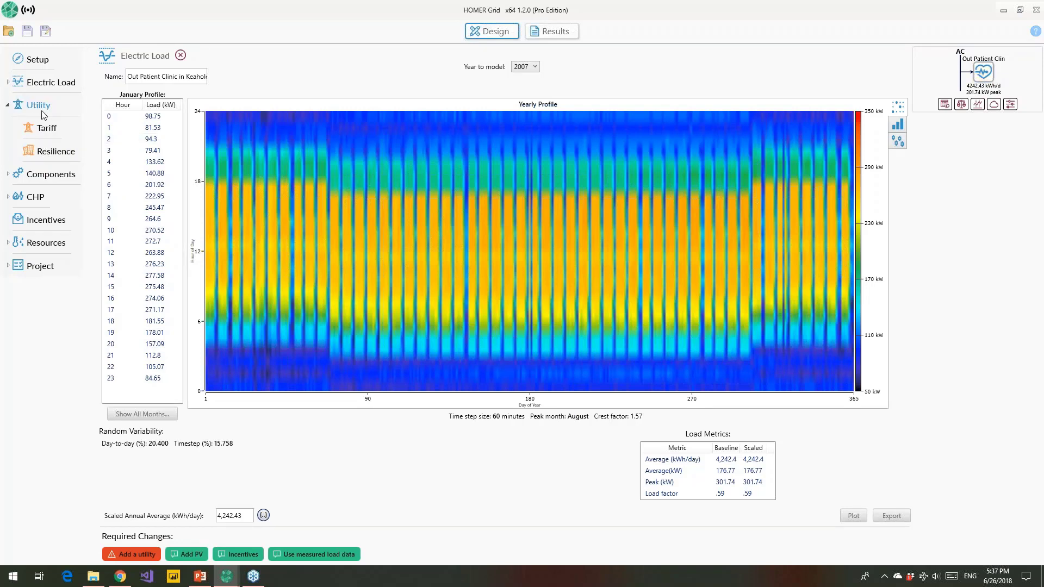
pyautogui.click(46, 131)
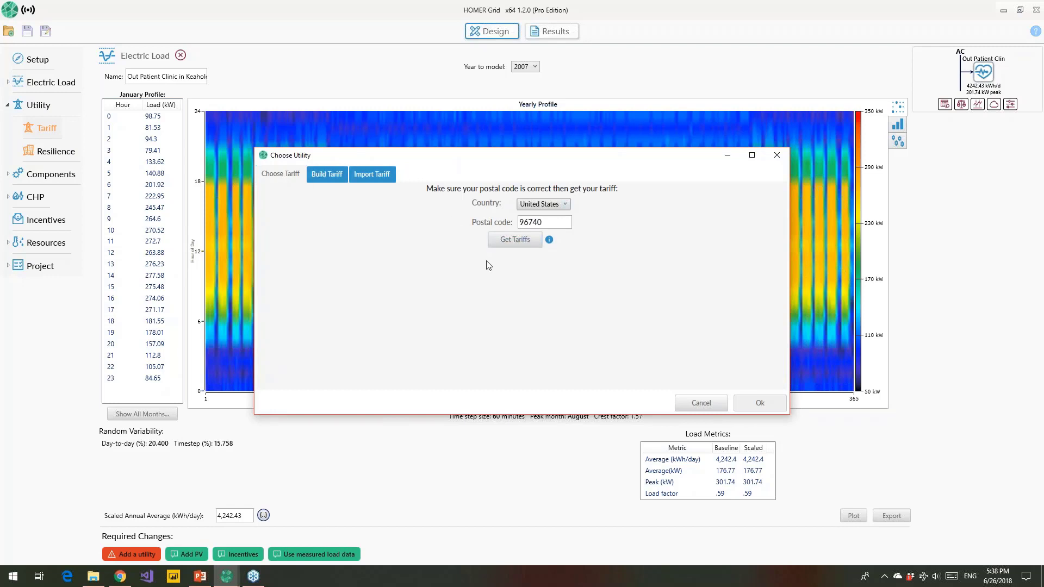
# Step: Get tariffs for postal code 96740, then launch the HOMER Tariff Builder application
pyautogui.click(515, 240)
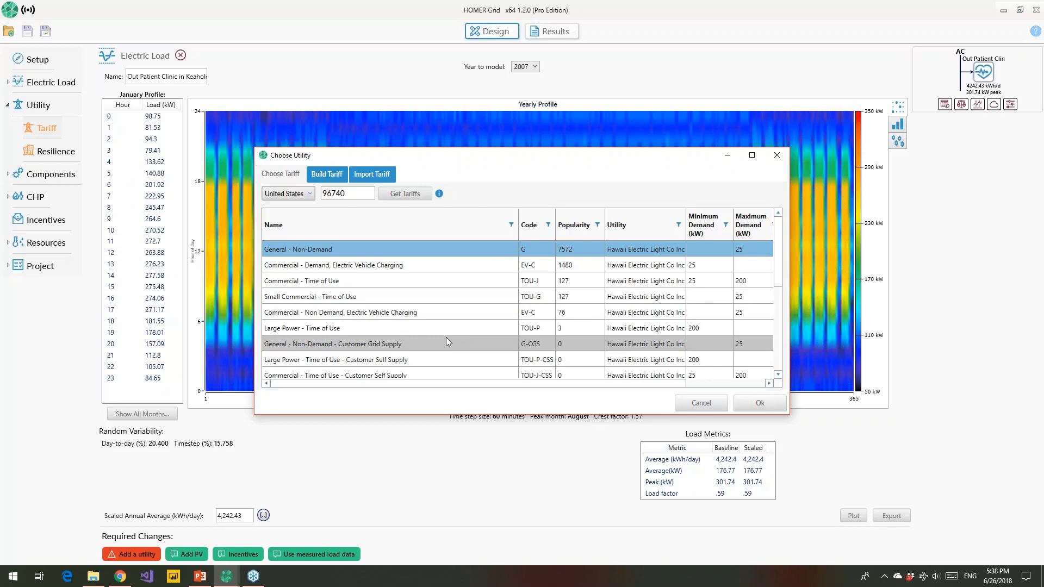
pyautogui.click(333, 177)
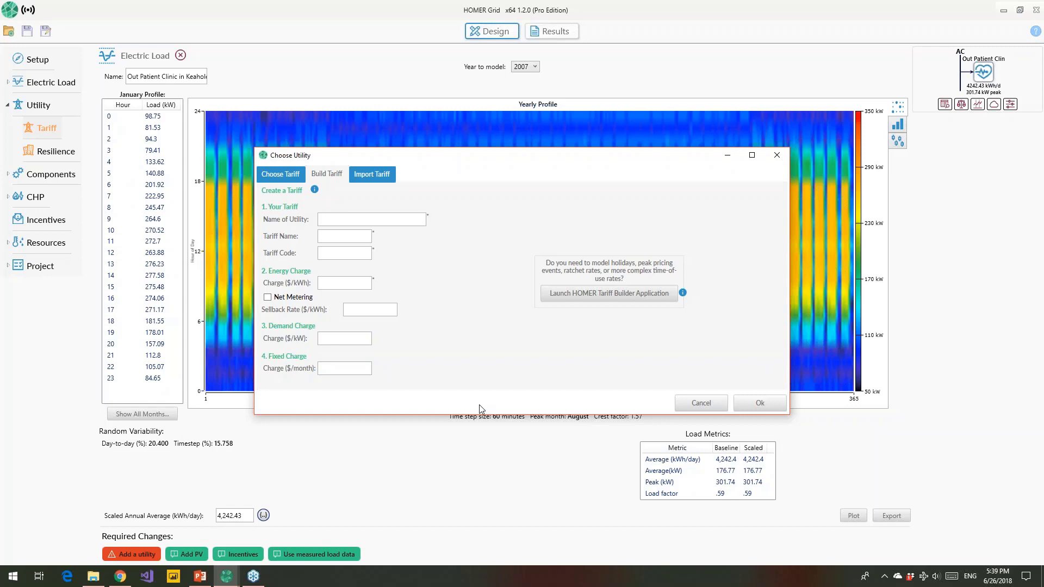
pyautogui.click(549, 295)
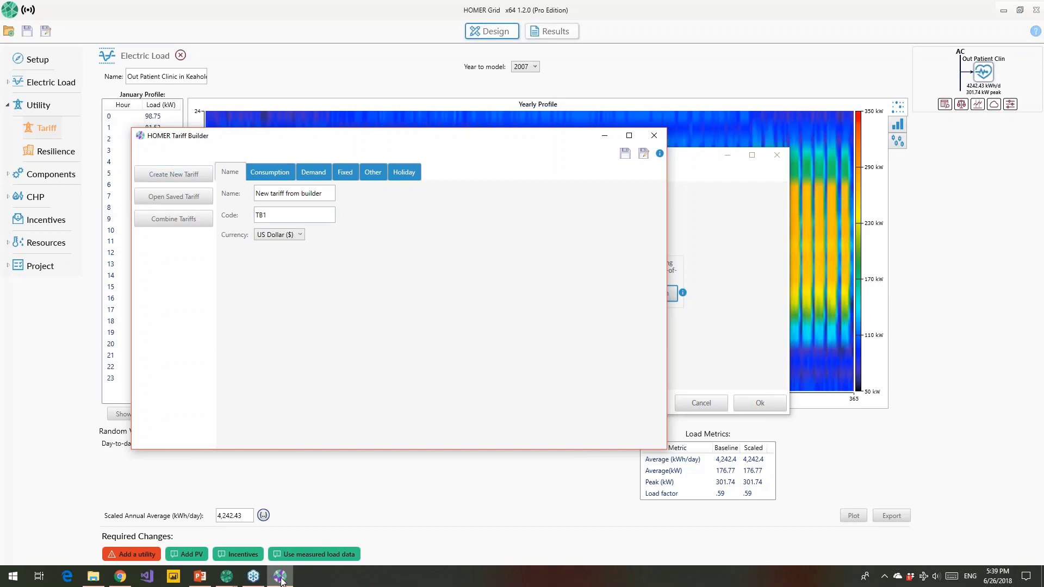
# Step: Rename the new tariff 'Negociated HELCO' with code HELCO, then go to its consumption charges
pyautogui.moveTo(280, 581)
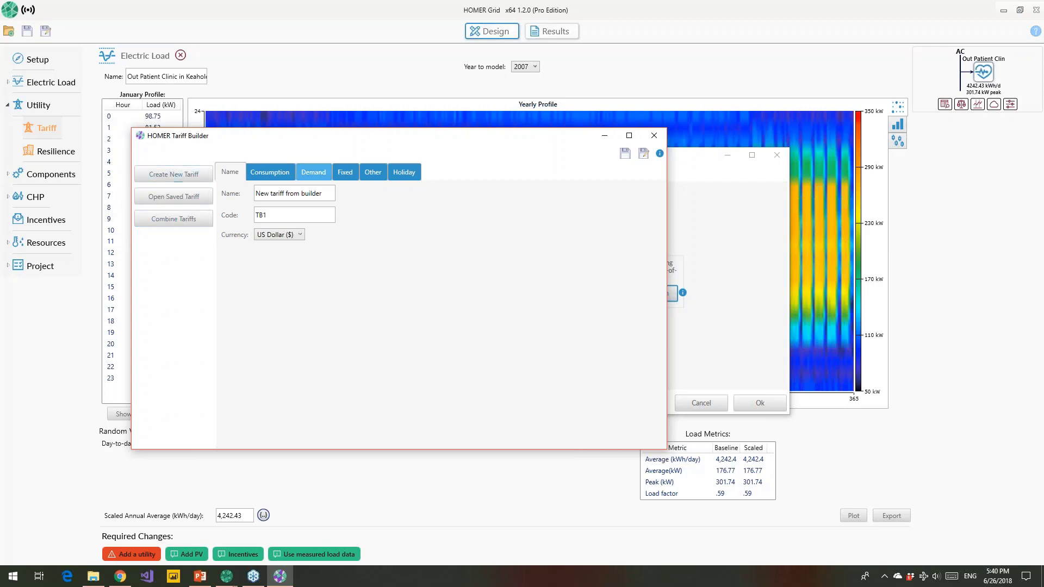
pyautogui.click(322, 192)
pyautogui.write('N')
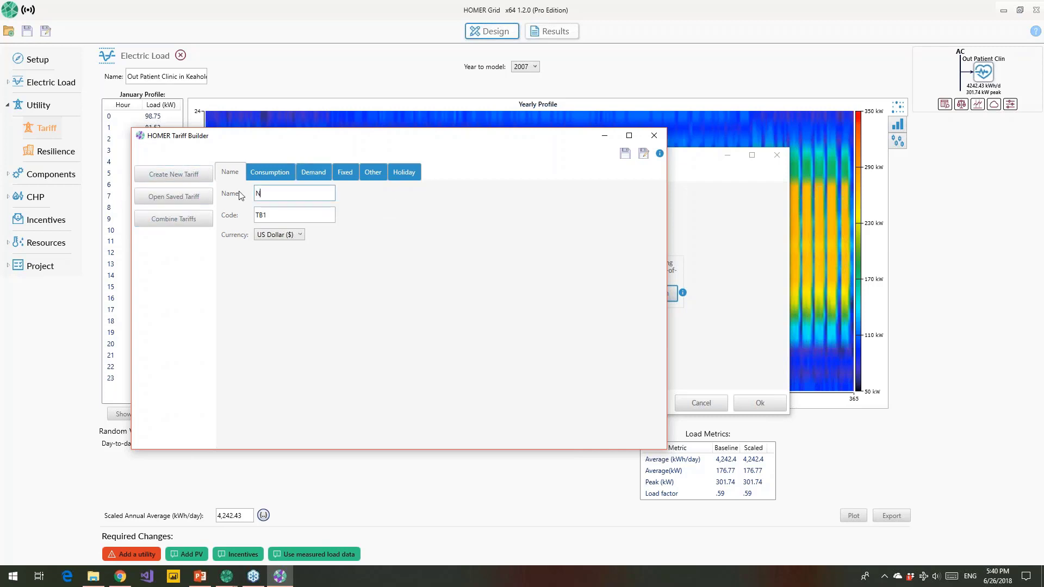
pyautogui.write('egociated HELCO')
pyautogui.doubleClick(270, 215)
pyautogui.write('HELCO')
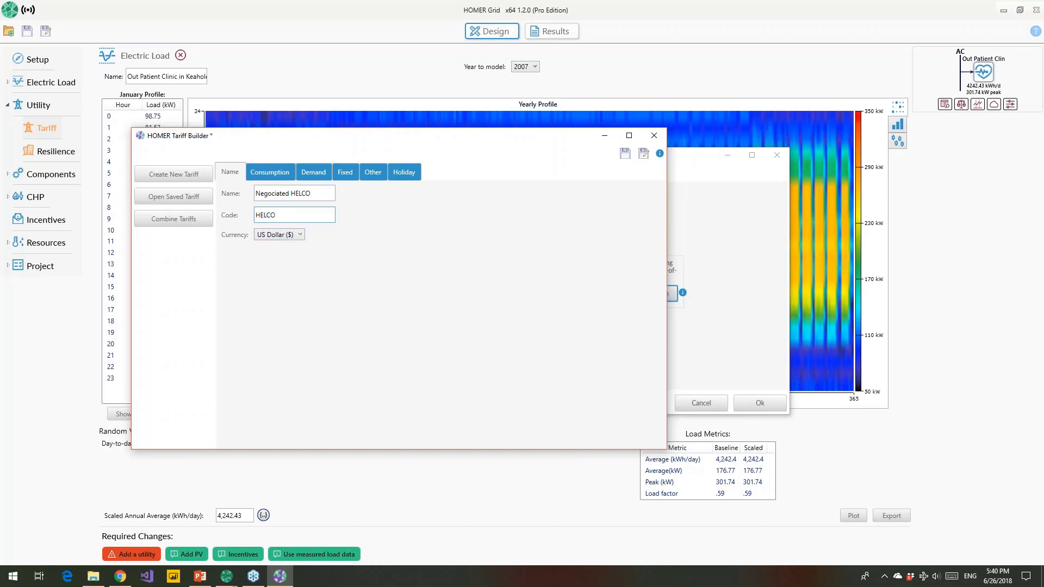
pyautogui.click(276, 173)
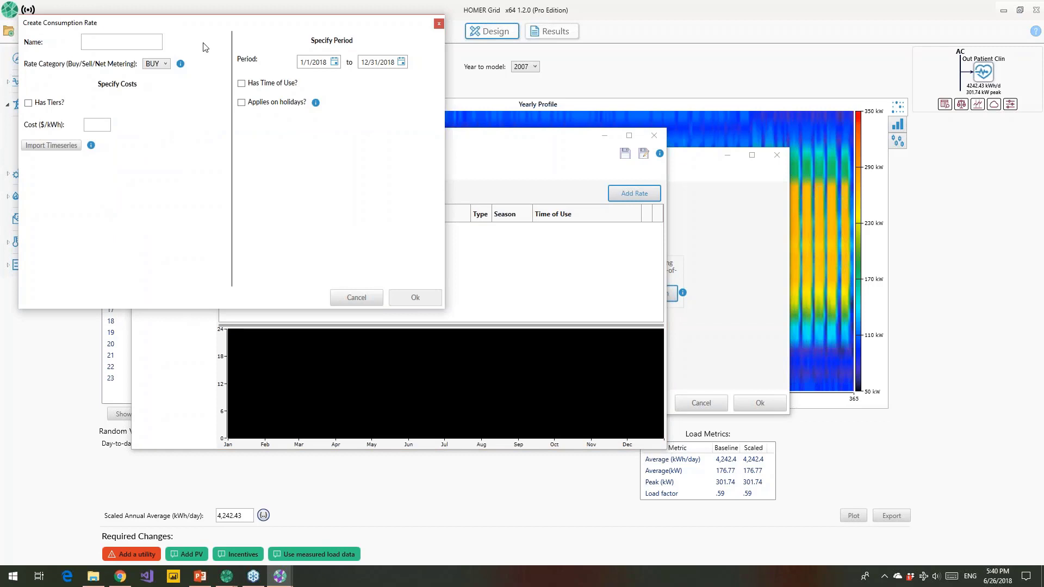
# Step: Create a consumption rate named On-Peak costing 0.20 $/kWh
pyautogui.moveTo(219, 28); pyautogui.dragTo(255, 63)
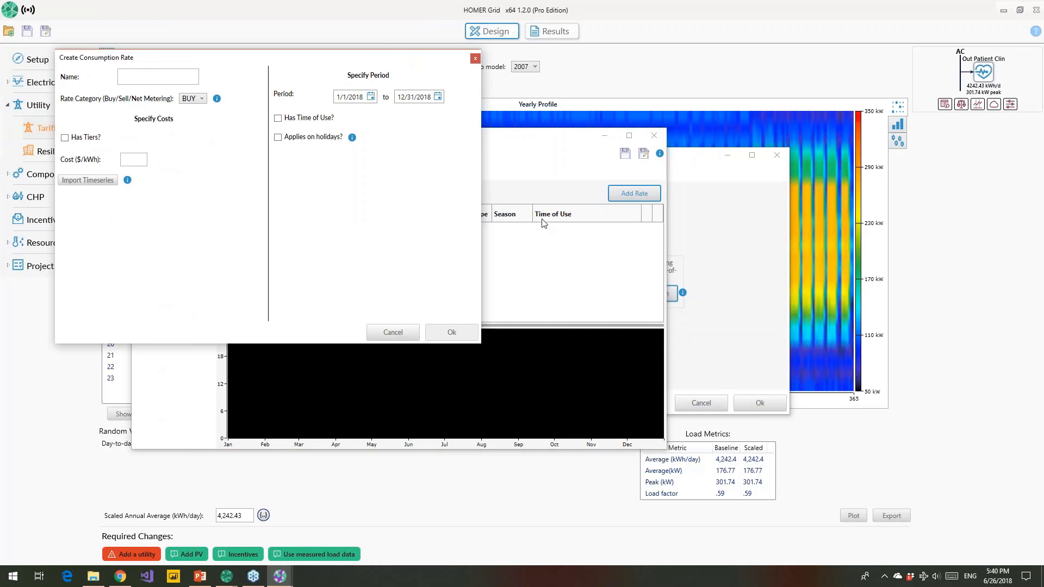
pyautogui.click(154, 79)
pyautogui.write('On-Peak')
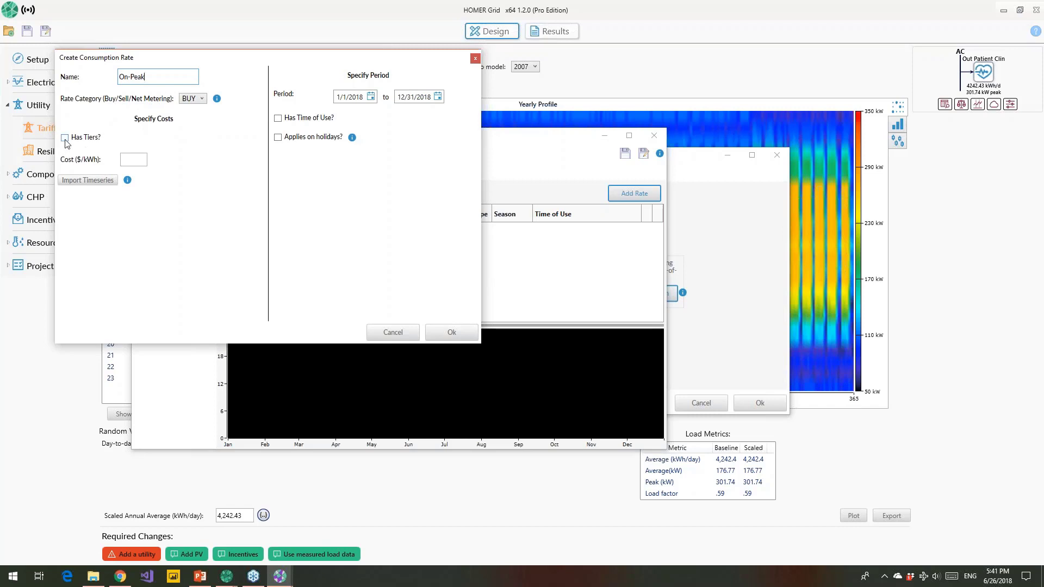
pyautogui.click(125, 160)
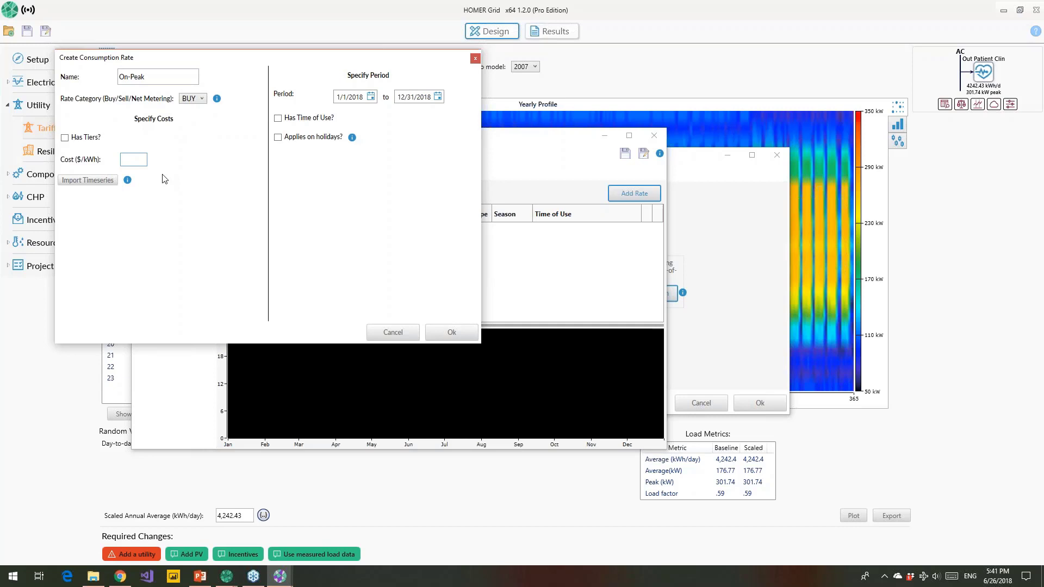
pyautogui.write('.20')
# Step: Make On-Peak a time-of-use rate for 1:00 PM–9:00 PM, Monday to Friday
pyautogui.click(278, 119)
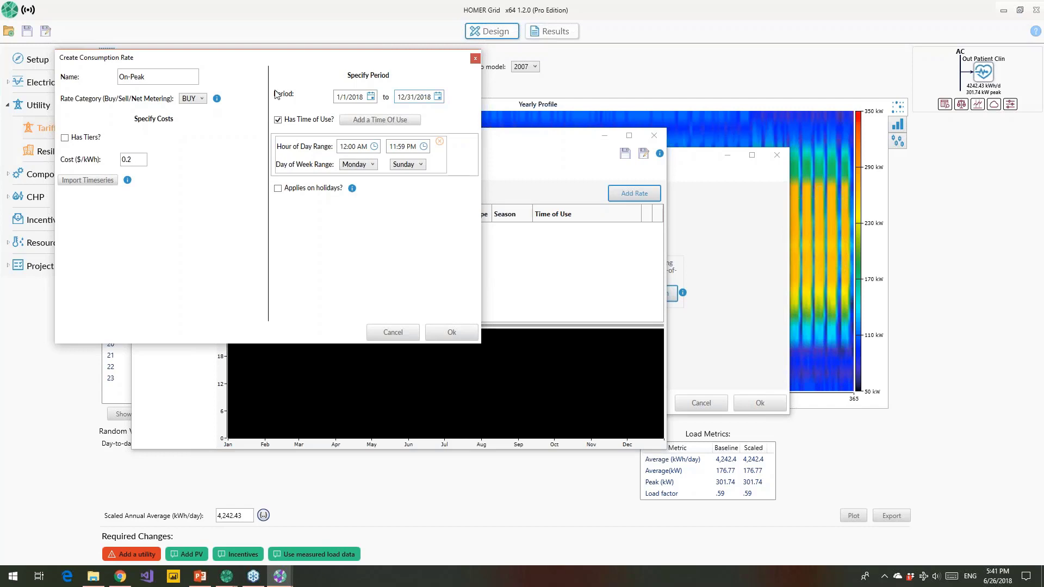
pyautogui.click(375, 147)
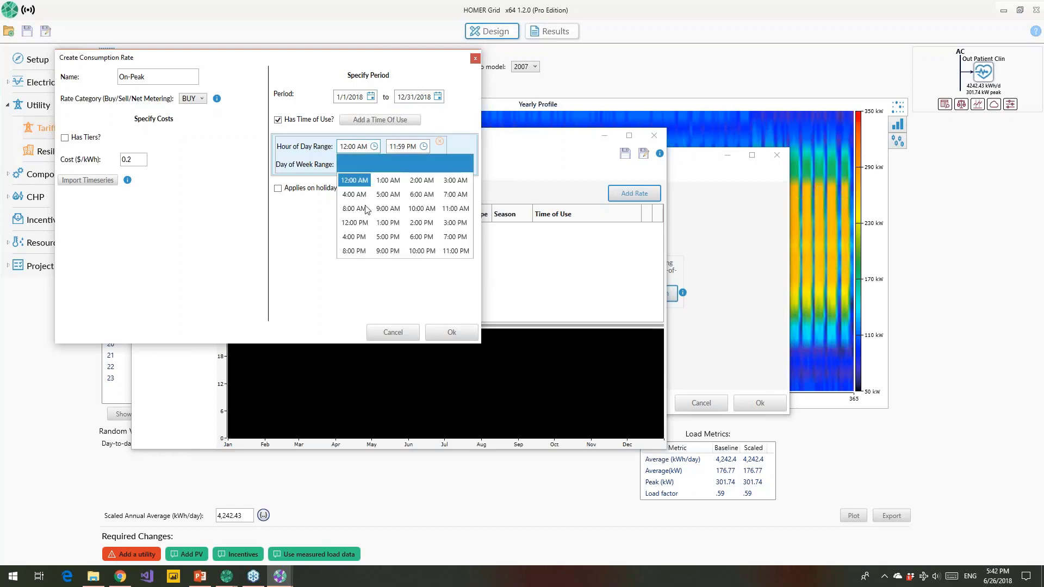
pyautogui.click(388, 222)
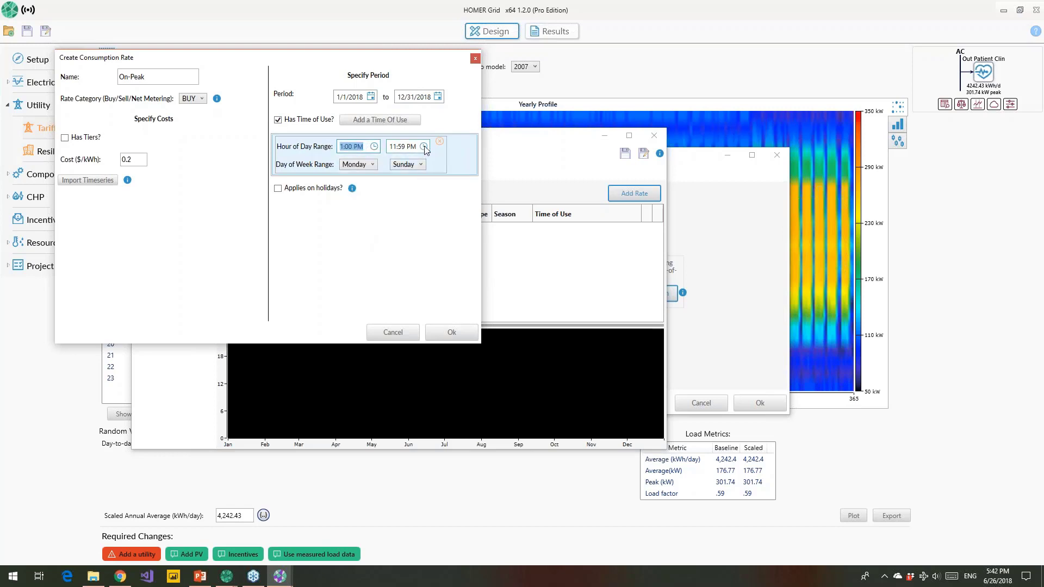
pyautogui.click(424, 146)
pyautogui.click(426, 251)
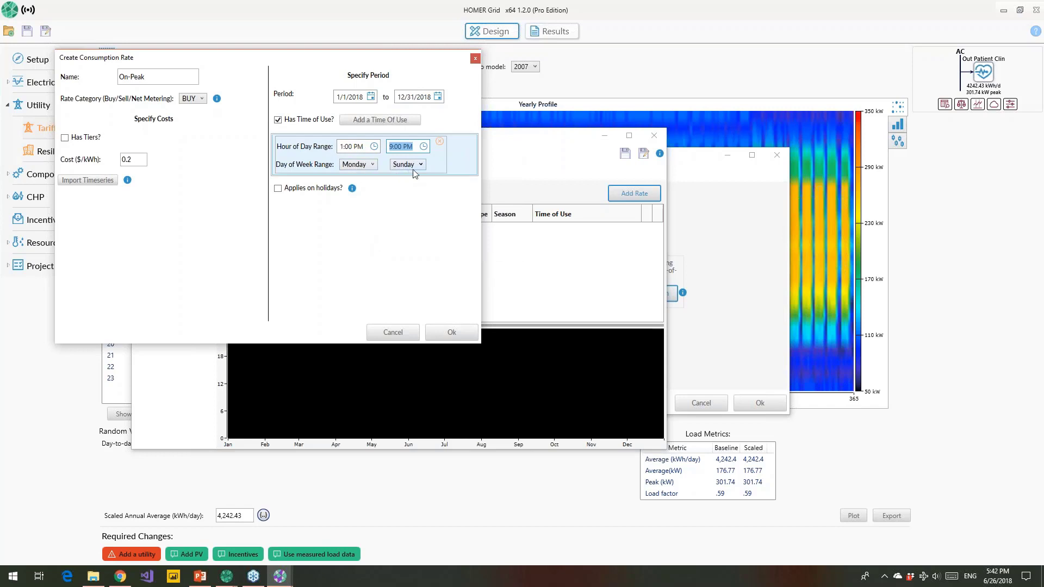
pyautogui.click(417, 168)
pyautogui.click(413, 215)
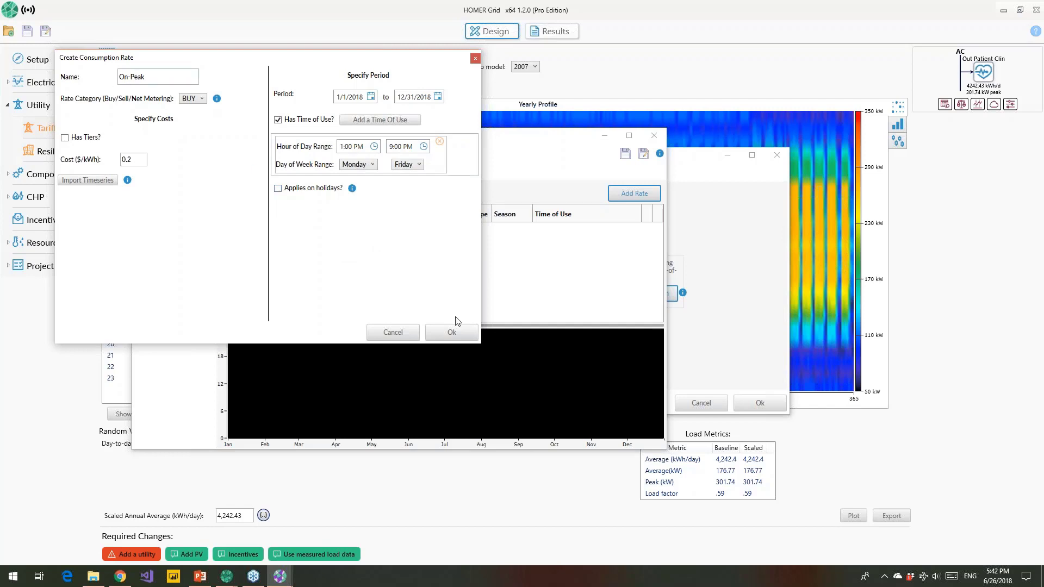
# Step: Save the On-Peak rate and give it a red colour on the tariff chart
pyautogui.click(463, 337)
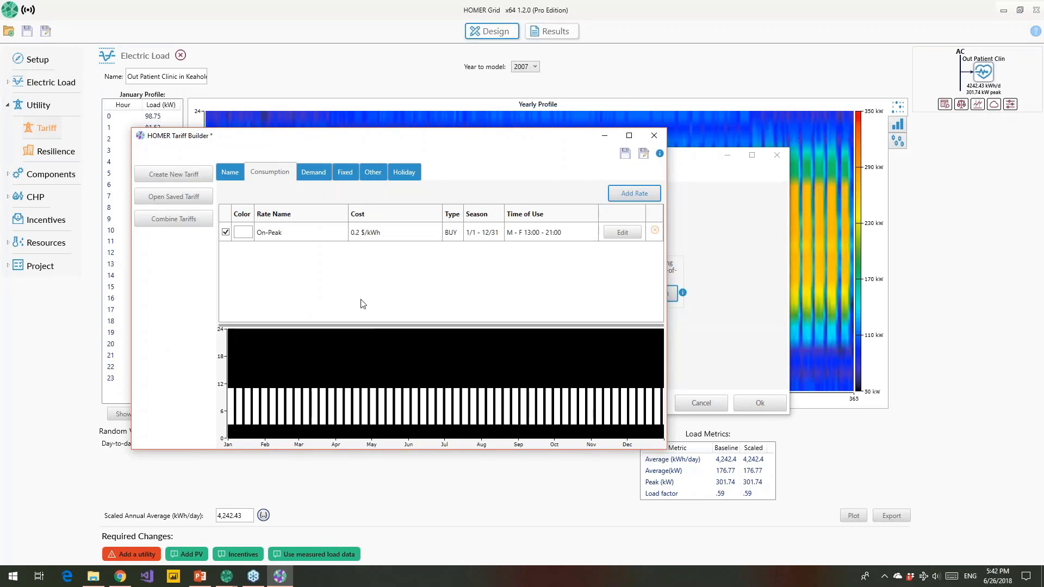
pyautogui.click(246, 232)
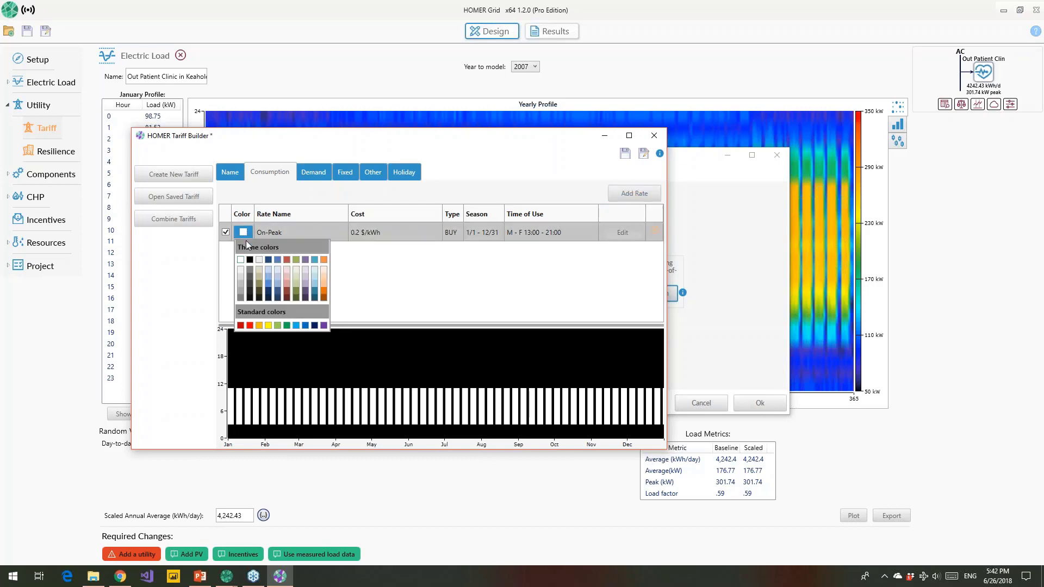
pyautogui.click(250, 325)
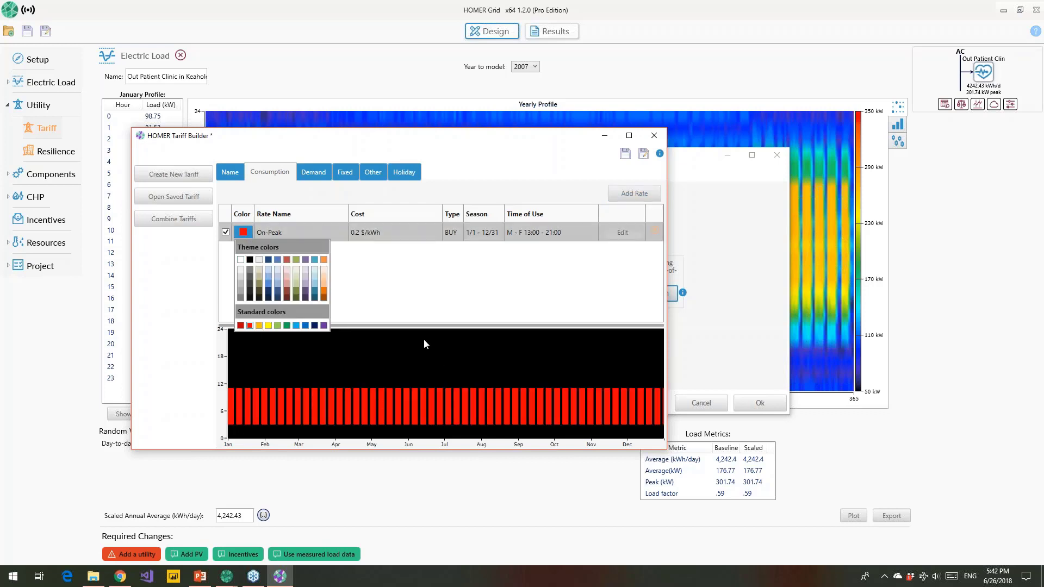
pyautogui.click(388, 296)
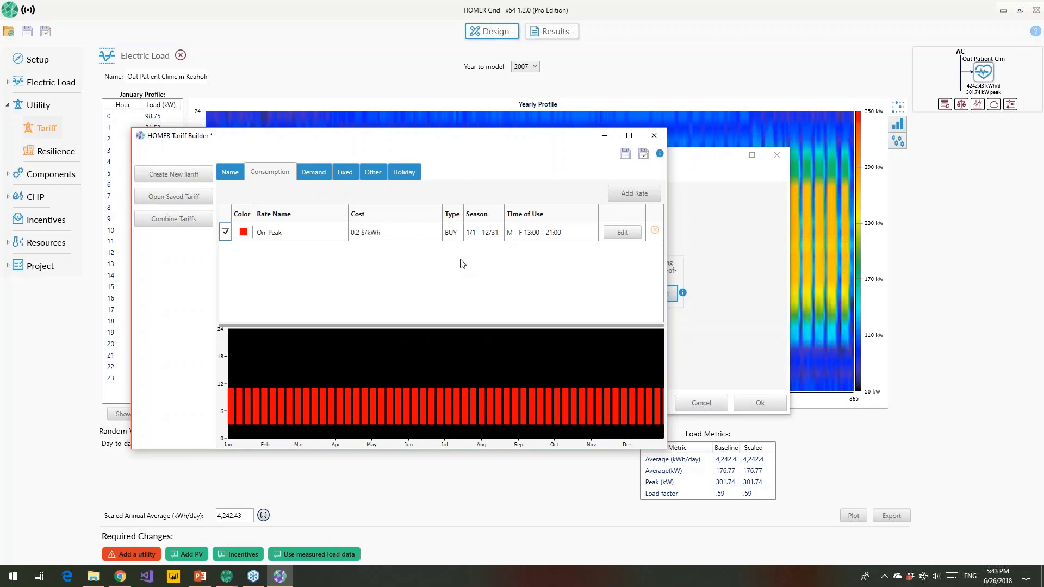
# Step: Add an Off-Peak consumption rate costing 0.08 $/kWh
pyautogui.click(626, 201)
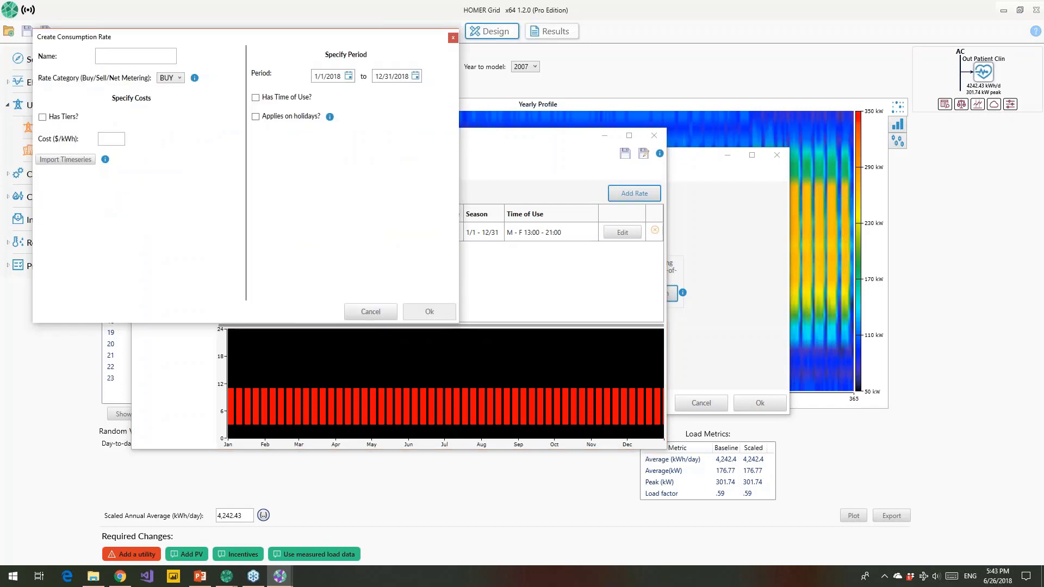
pyautogui.click(124, 57)
pyautogui.write('Off-Peak')
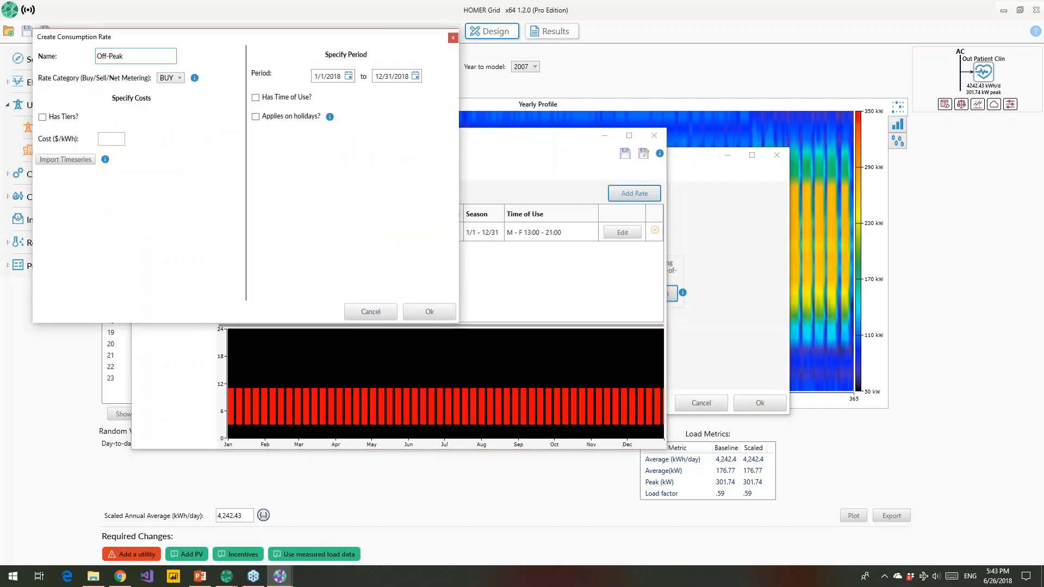
pyautogui.click(112, 139)
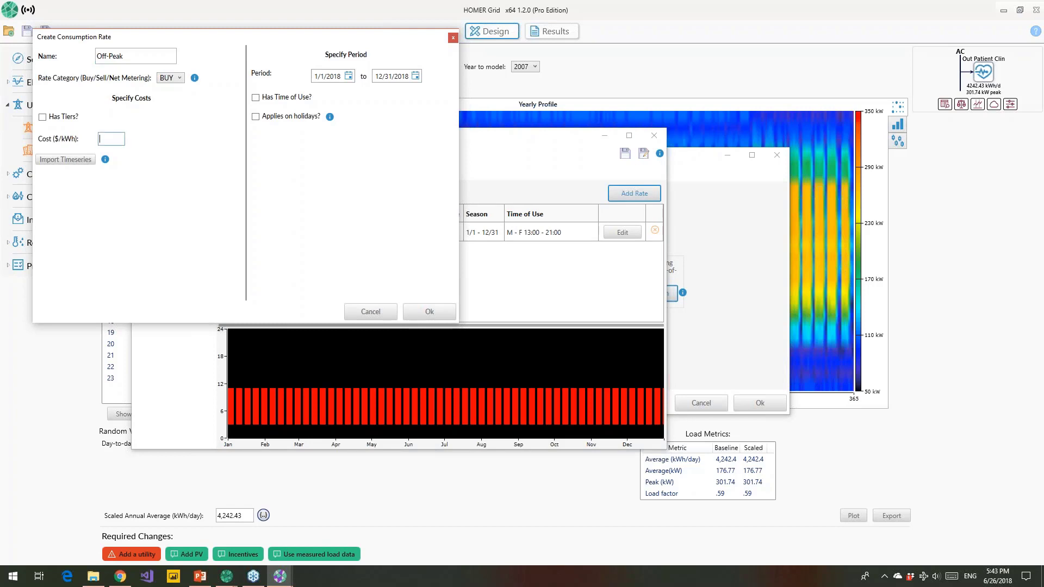
pyautogui.write('.08')
# Step: Apply Off-Peak all day Saturday–Sunday and Monday–Friday 9:00 PM–1:00 PM, including holidays
pyautogui.click(255, 98)
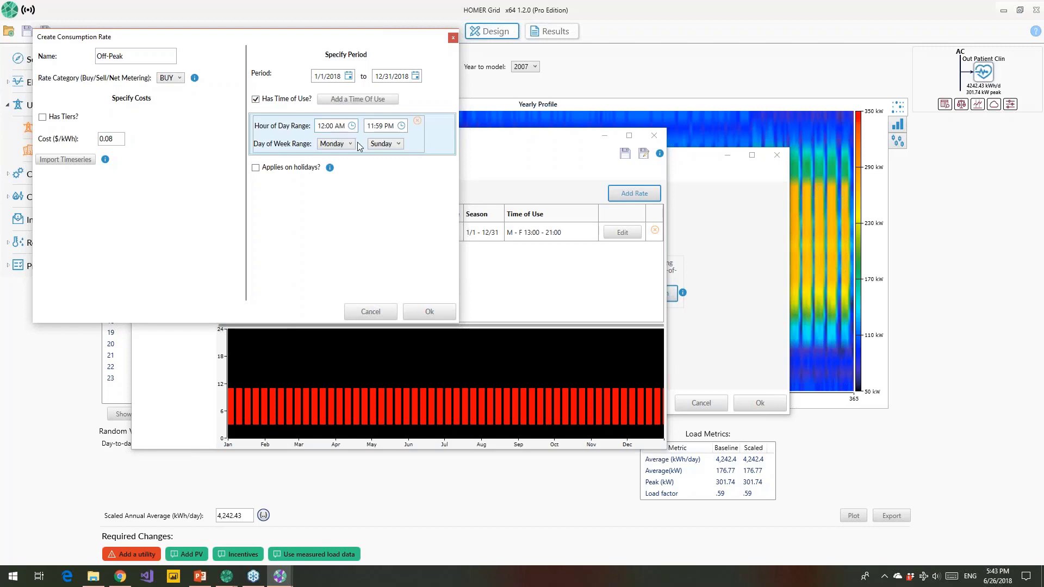
pyautogui.click(342, 207)
pyautogui.click(358, 99)
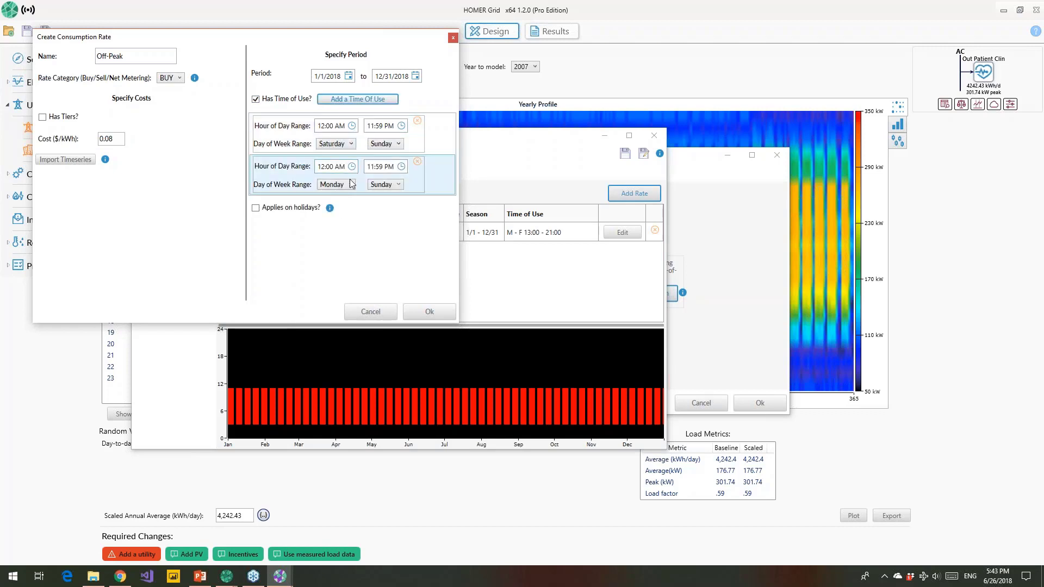
pyautogui.click(382, 185)
pyautogui.click(380, 238)
pyautogui.click(351, 166)
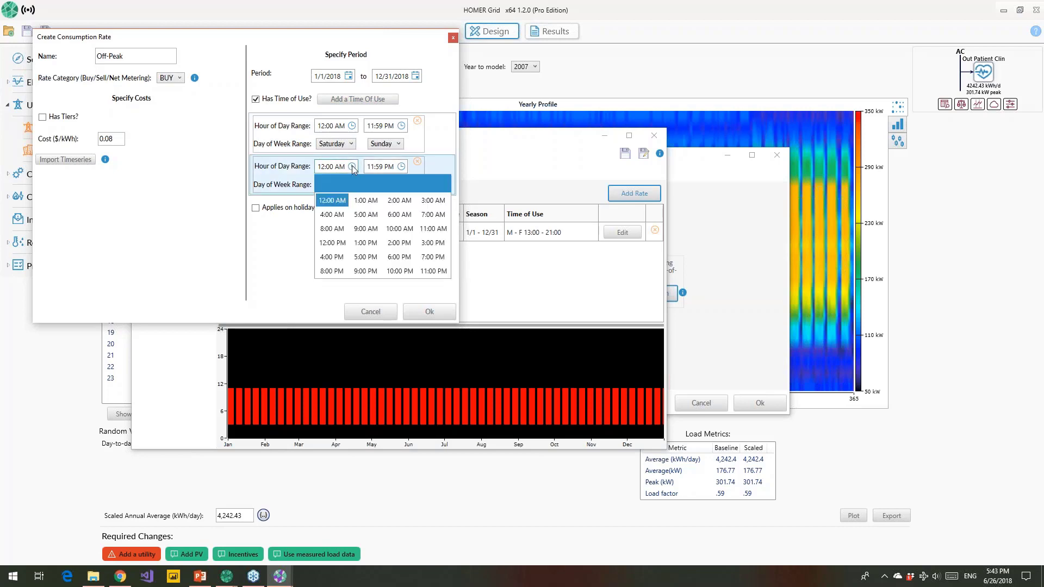
pyautogui.click(365, 271)
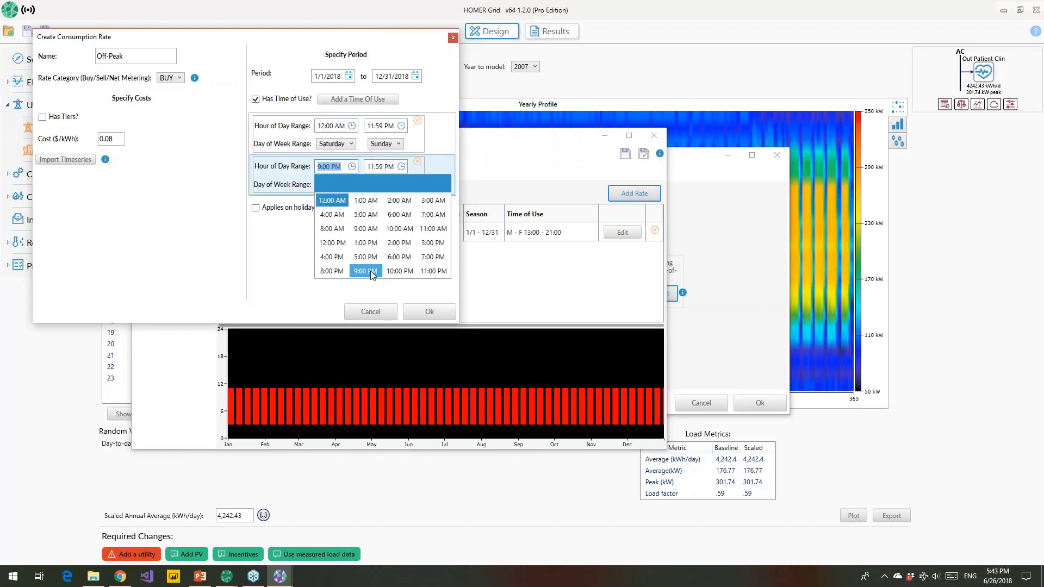
pyautogui.click(402, 167)
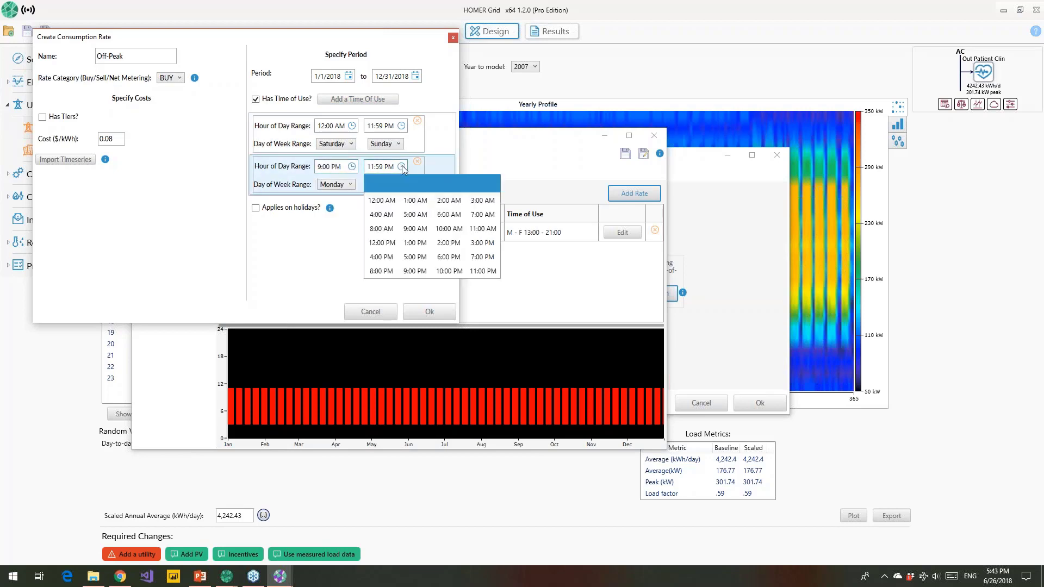
pyautogui.click(412, 243)
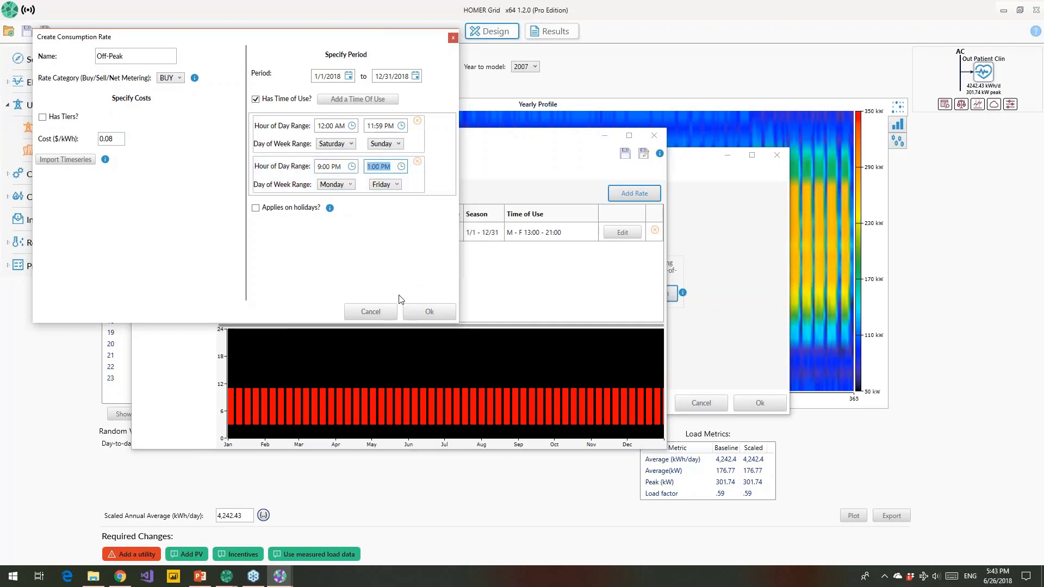
pyautogui.click(256, 209)
# Step: Save the Off-Peak rate, colouring On-Peak red and Off-Peak light blue
pyautogui.click(429, 312)
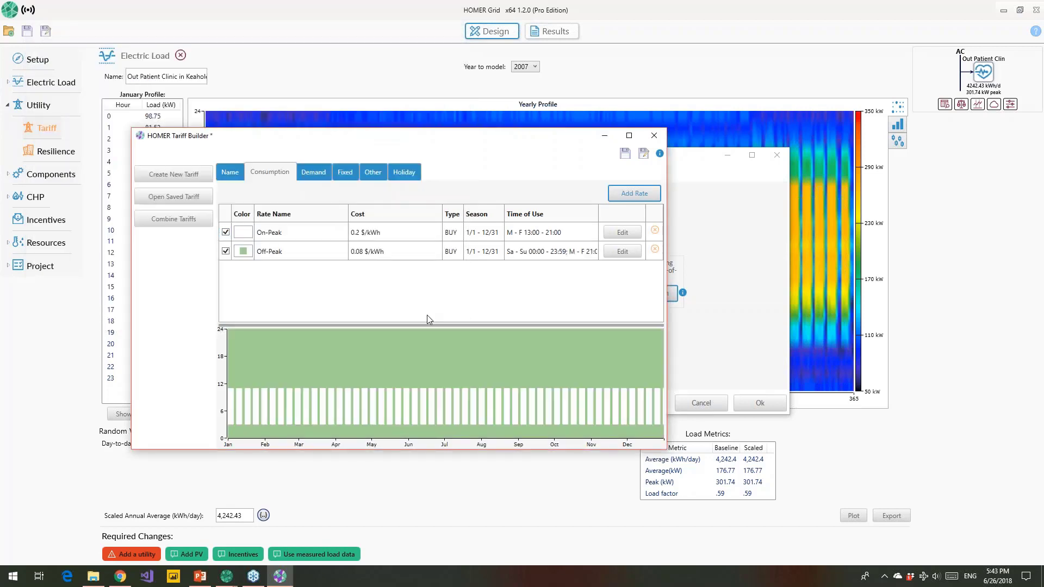
pyautogui.click(244, 232)
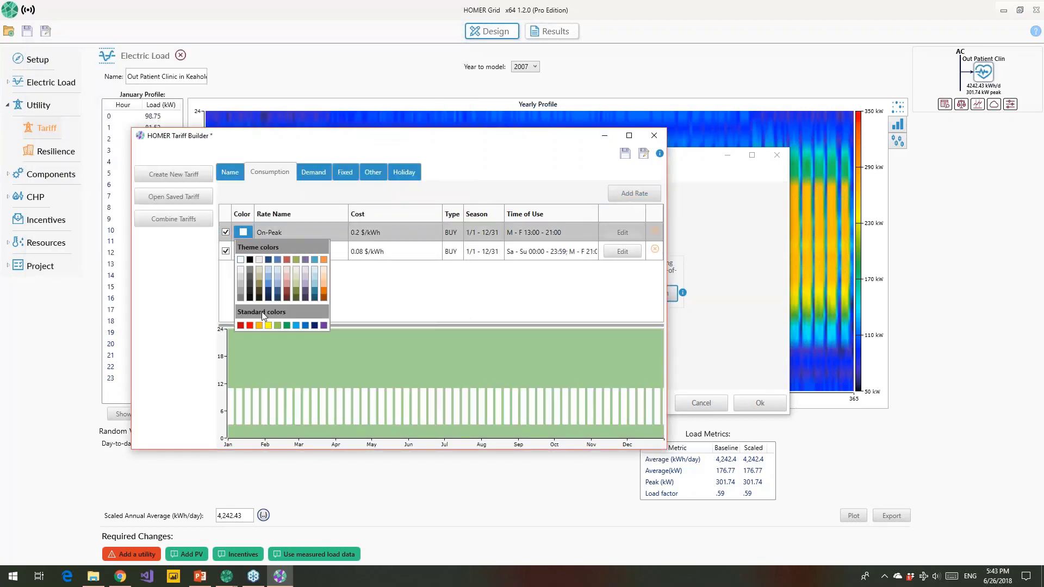
pyautogui.click(249, 325)
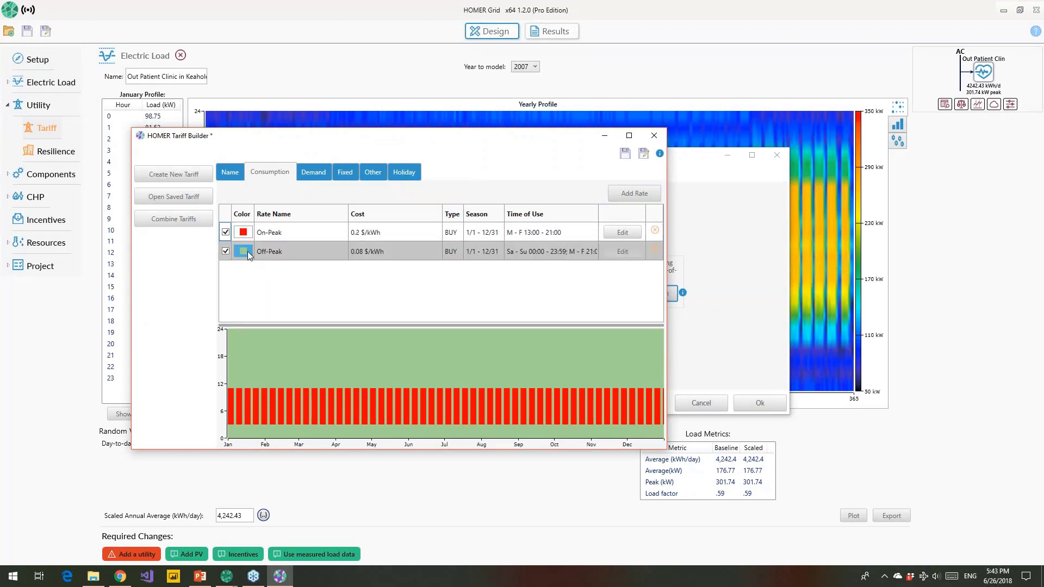
pyautogui.click(243, 251)
pyautogui.click(297, 344)
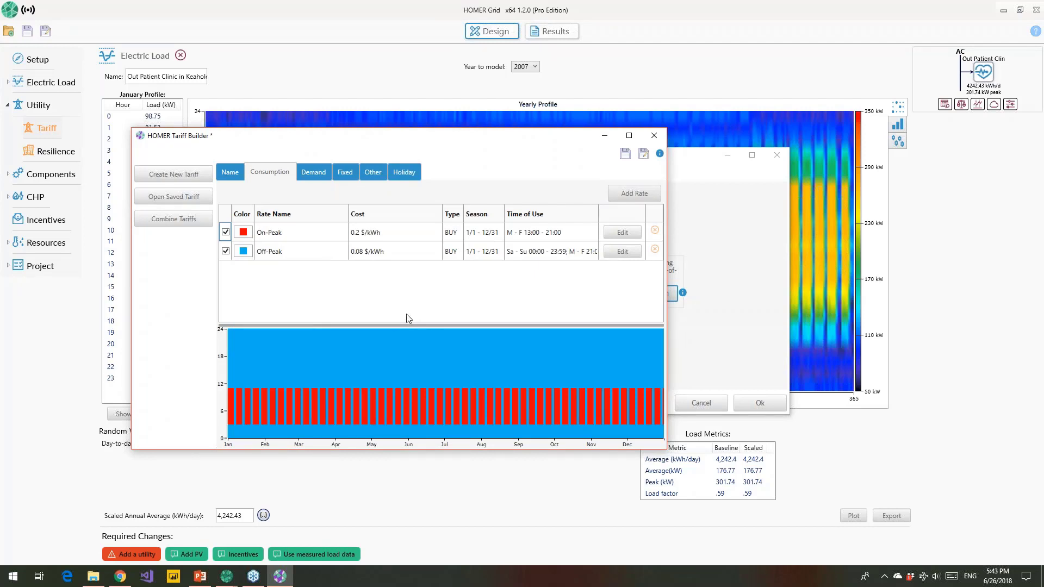
pyautogui.click(320, 175)
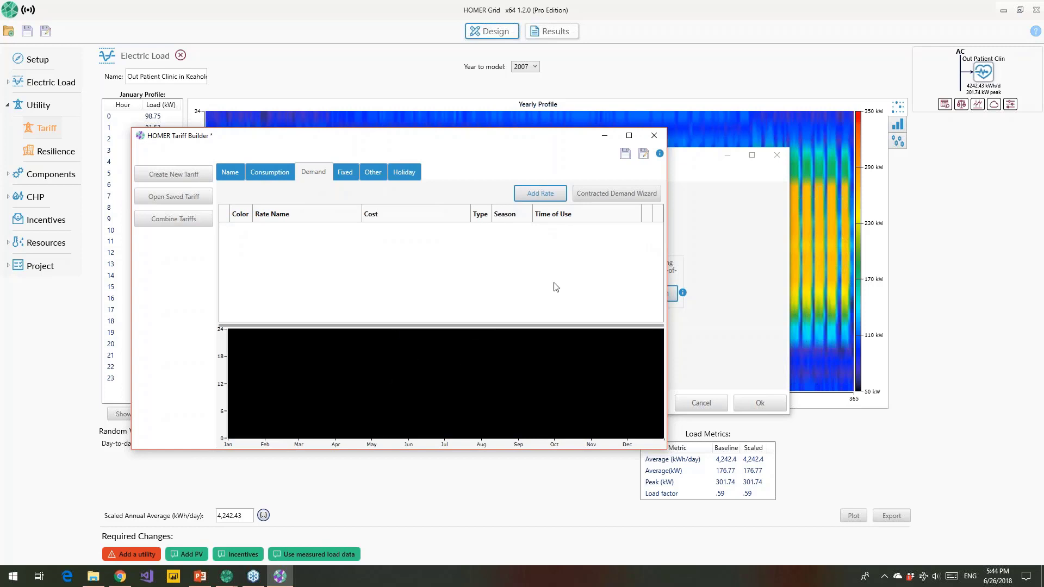
# Step: Preview the Demand and Fixed rate forms without saving, then view the Other and Holiday pages
pyautogui.click(539, 195)
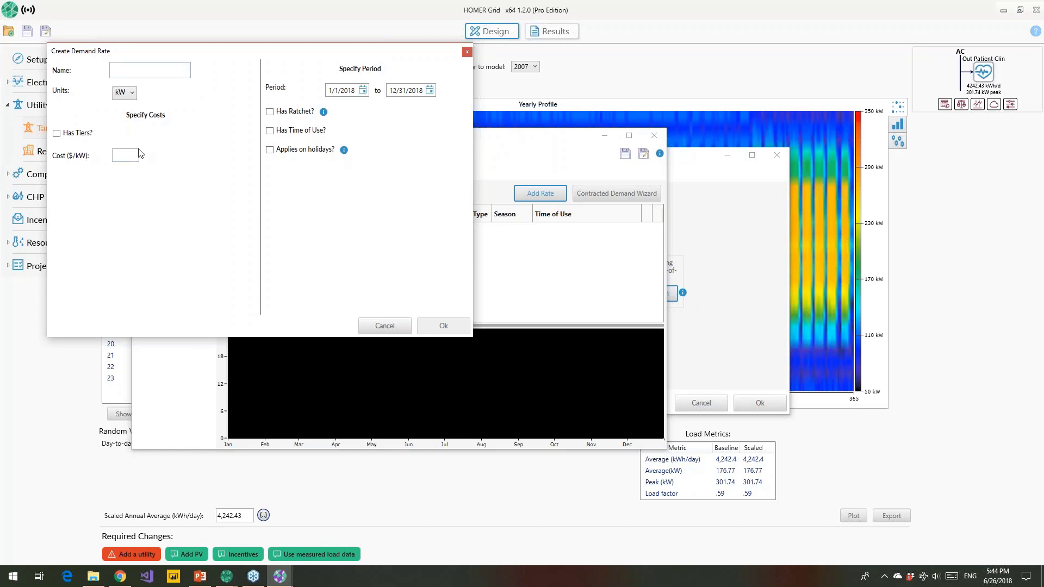
pyautogui.click(467, 52)
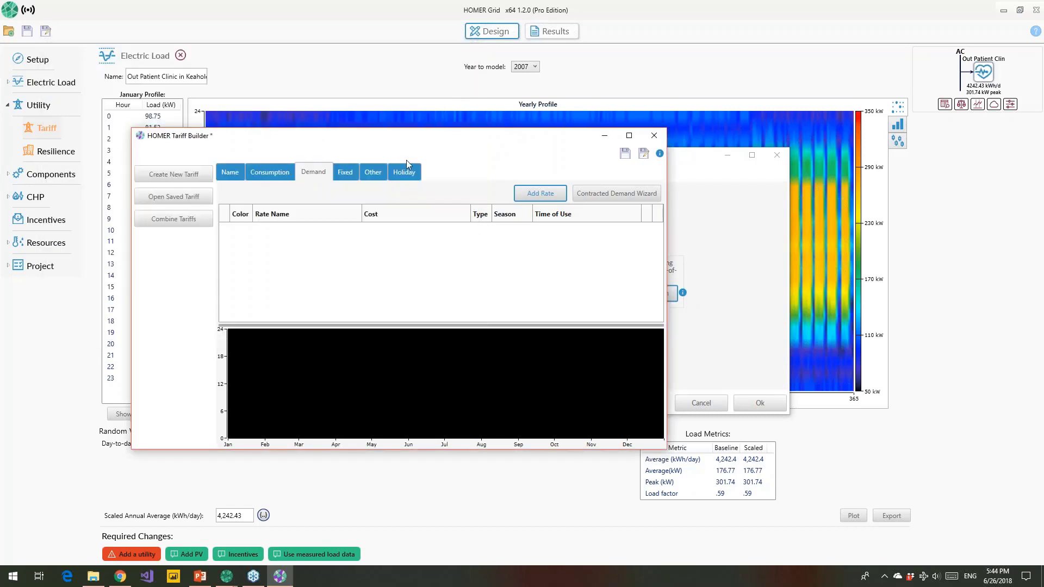
pyautogui.click(347, 172)
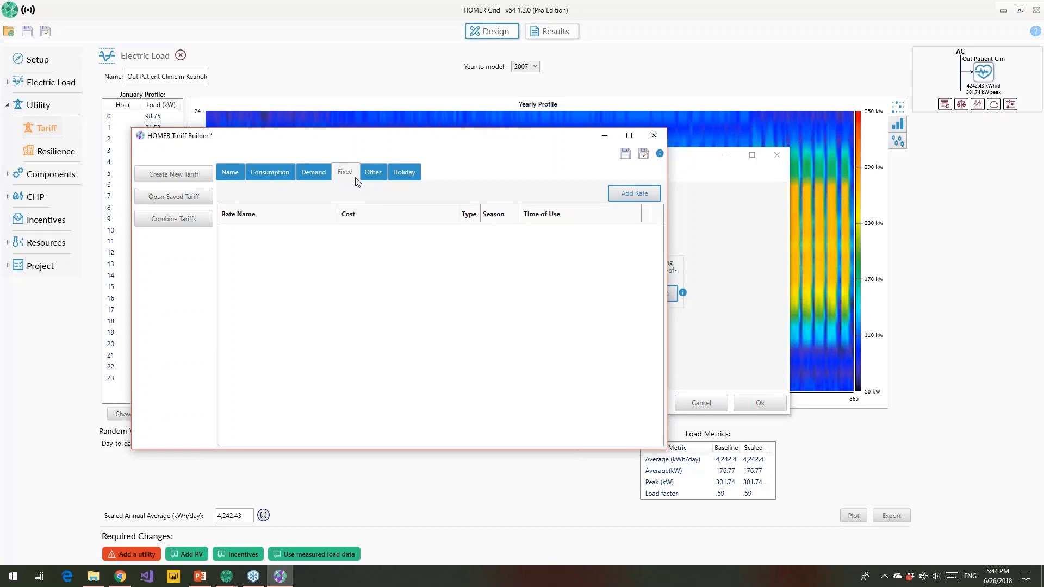
pyautogui.click(625, 200)
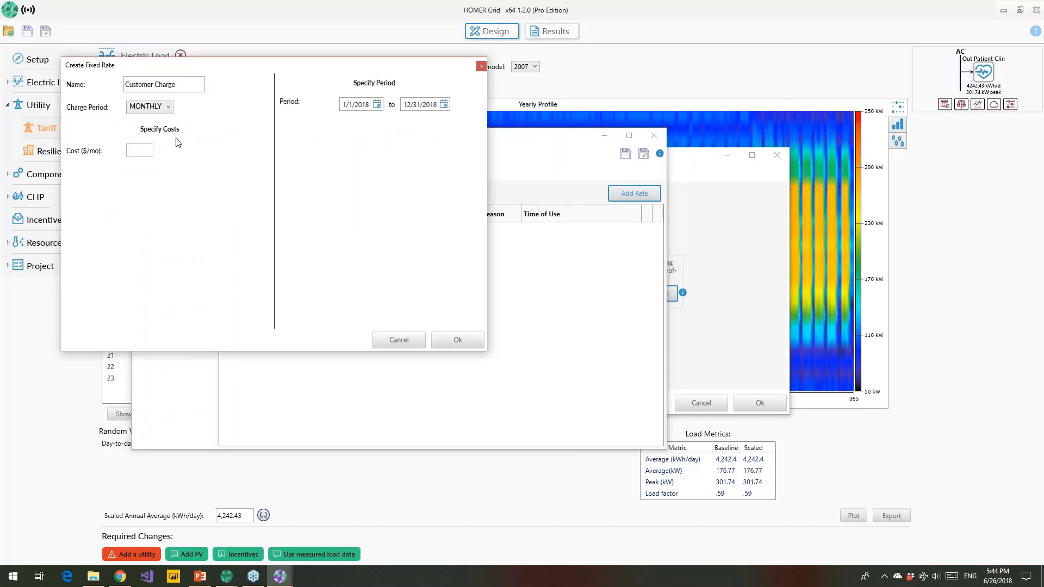
pyautogui.click(164, 110)
pyautogui.click(163, 111)
pyautogui.click(481, 66)
pyautogui.click(374, 175)
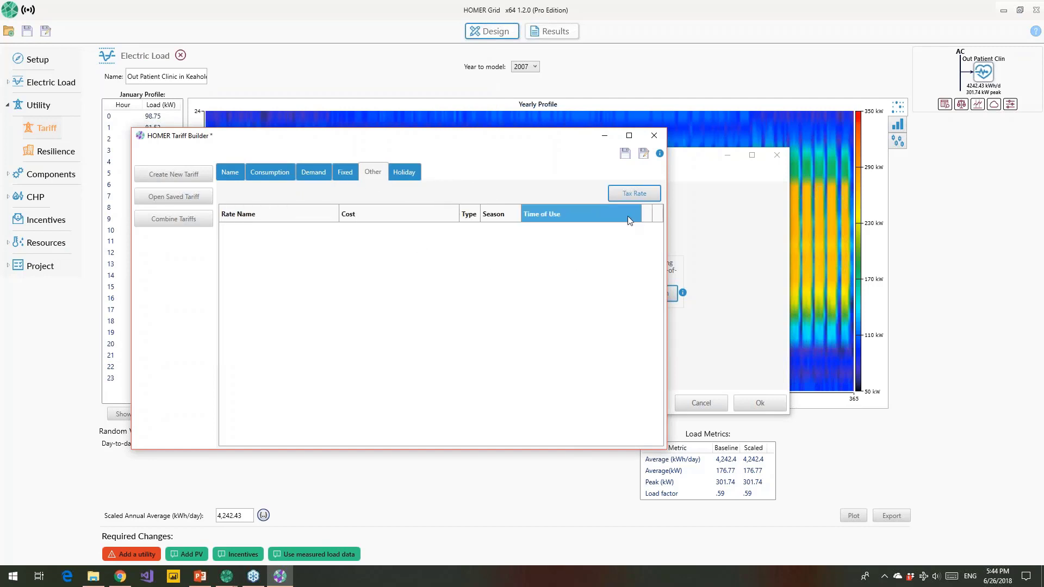
pyautogui.click(397, 172)
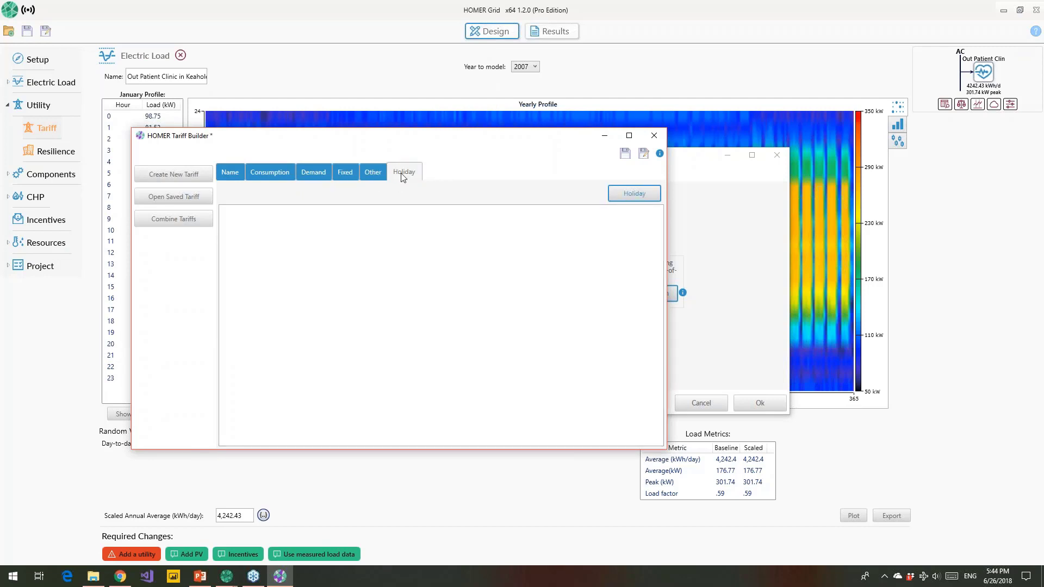
# Step: Add a holiday named '4th of July' dated 4 July 2018
pyautogui.click(631, 197)
pyautogui.moveTo(229, 96); pyautogui.dragTo(116, 98)
pyautogui.write('4t')
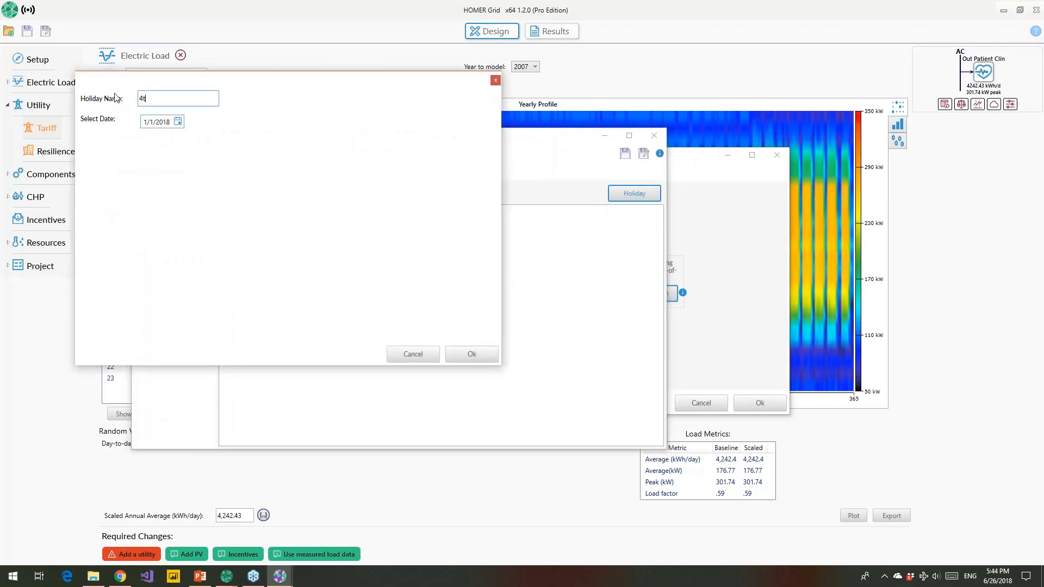
pyautogui.write('h of July')
pyautogui.click(179, 122)
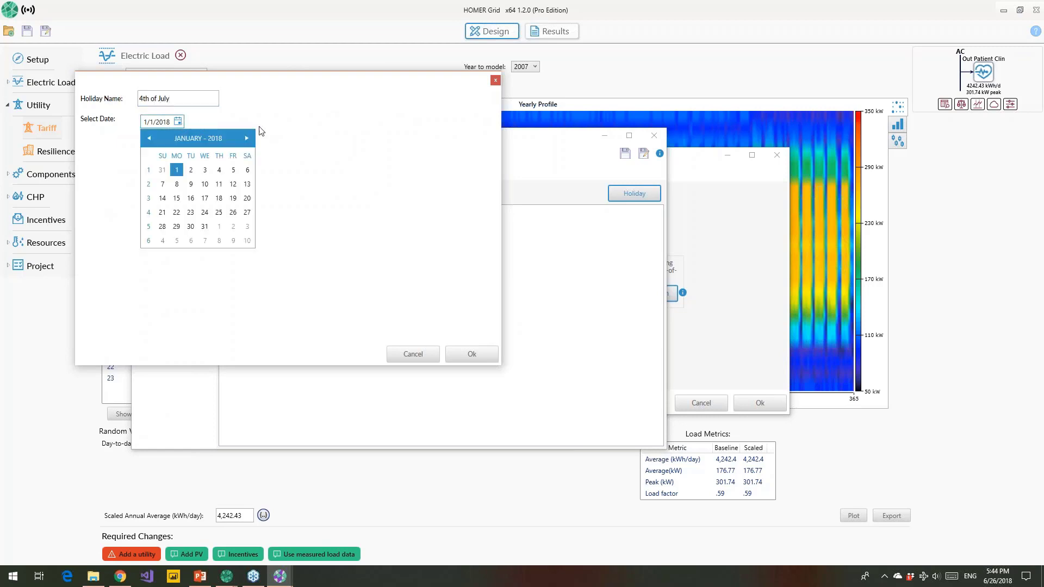
pyautogui.click(247, 138)
pyautogui.click(247, 138)
pyautogui.click(246, 138)
pyautogui.click(247, 138)
pyautogui.click(247, 139)
pyautogui.click(247, 139)
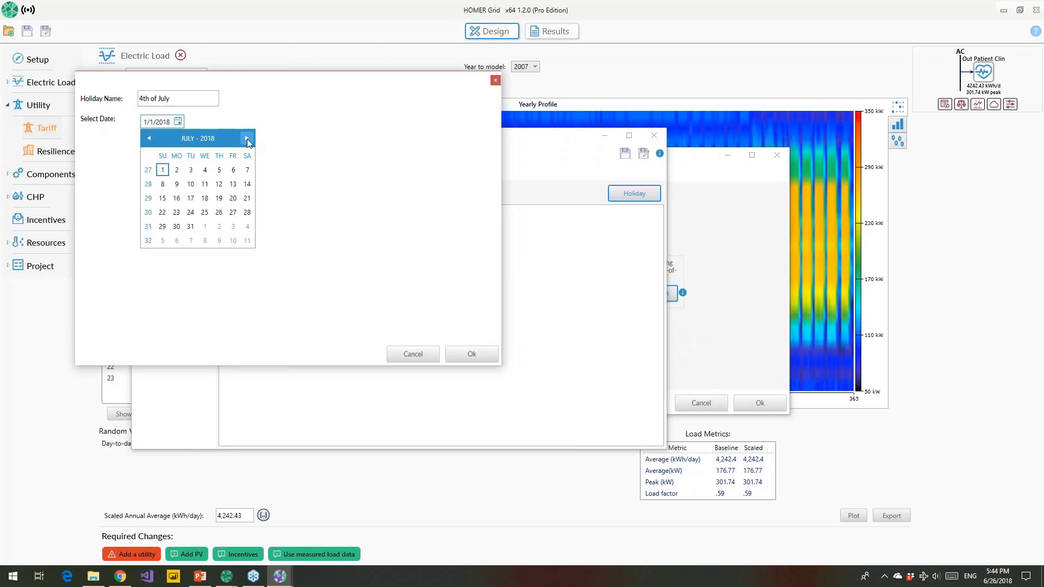
pyautogui.click(205, 170)
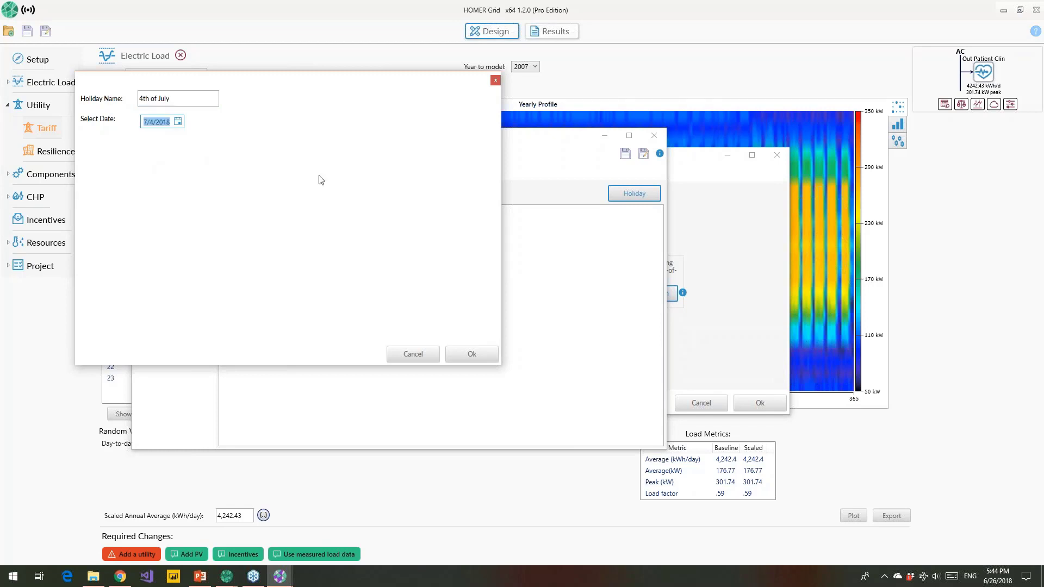
pyautogui.click(471, 354)
# Step: Add a second holiday named 'memorial day' dated 31 May 2018
pyautogui.click(650, 195)
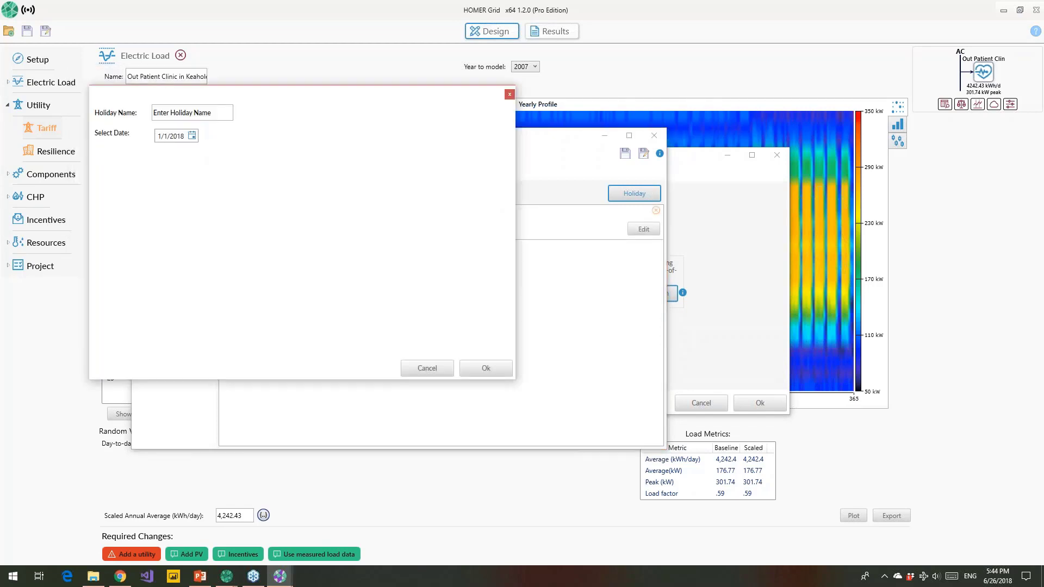
pyautogui.click(179, 114)
pyautogui.write('me')
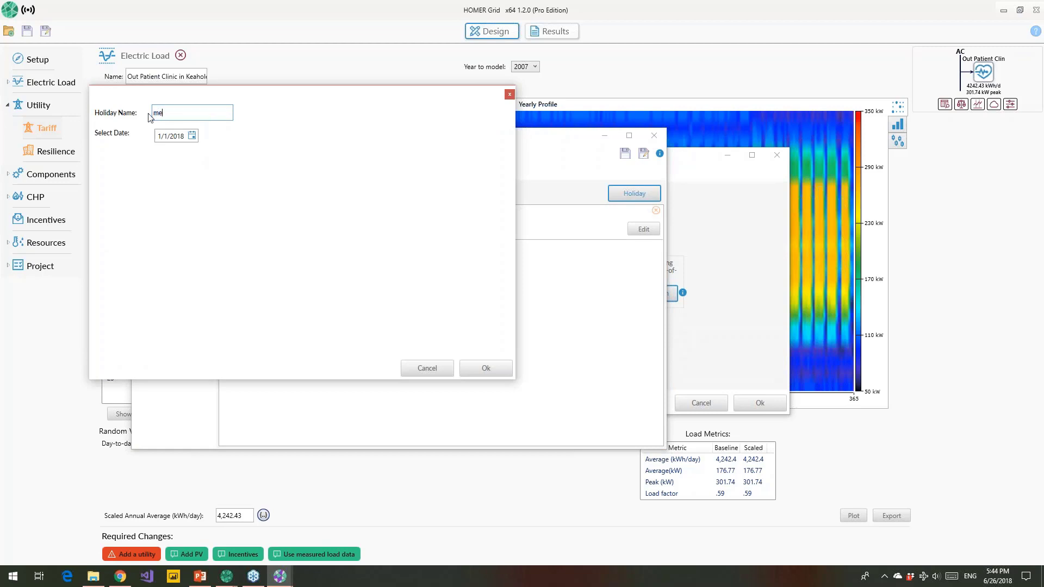
pyautogui.write('morial day')
pyautogui.click(192, 135)
pyautogui.click(264, 153)
pyautogui.click(264, 152)
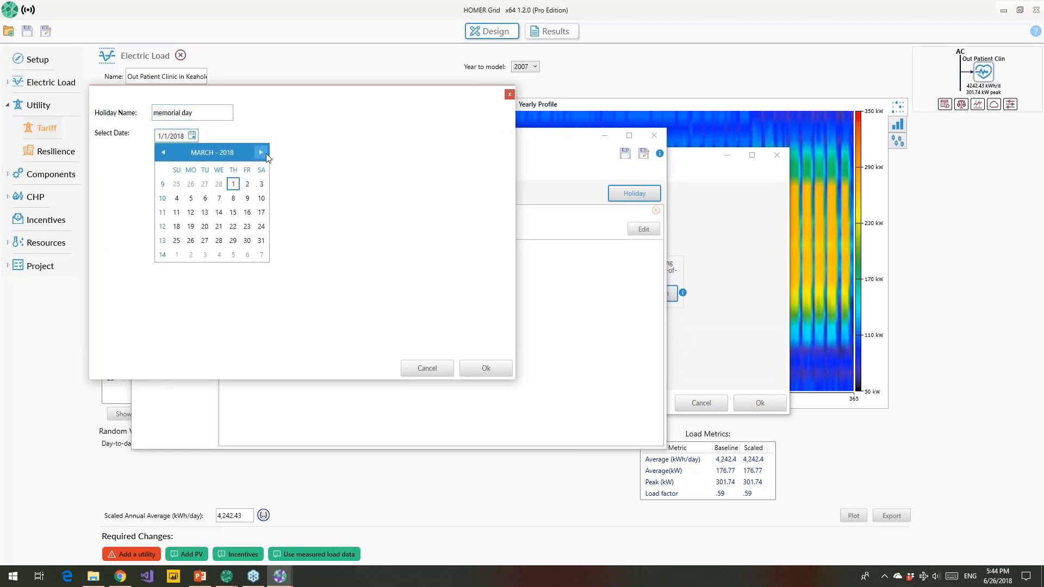
pyautogui.click(265, 152)
pyautogui.click(264, 152)
pyautogui.click(233, 240)
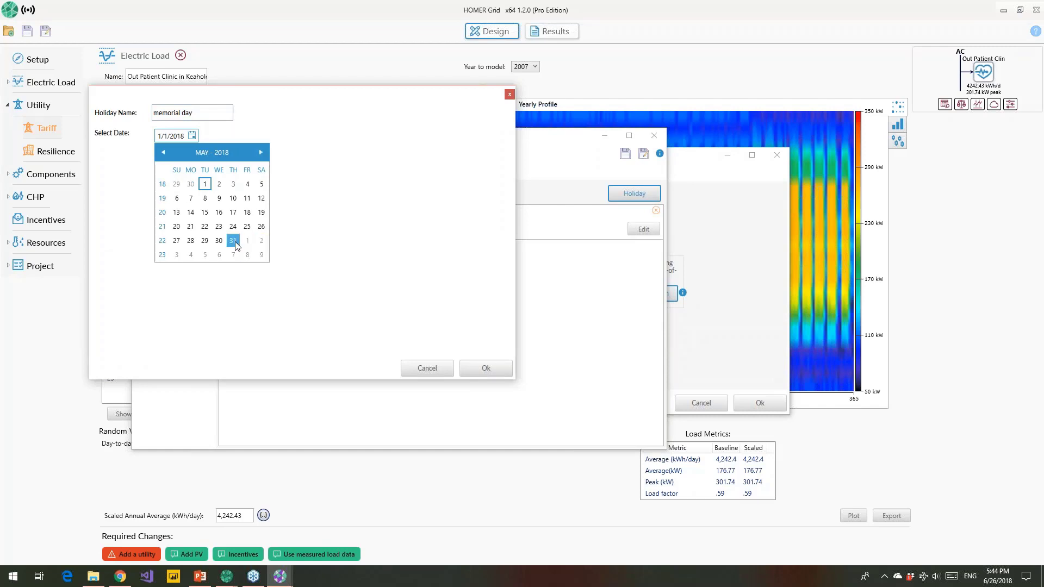
pyautogui.click(486, 369)
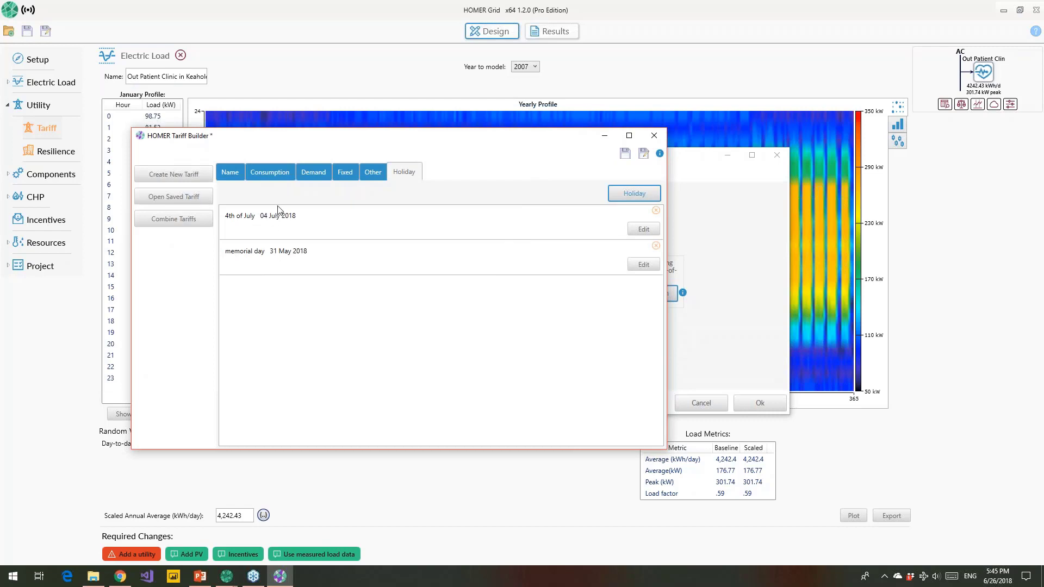
# Step: Export the On-Peak/Off-Peak tariff as 'negociated rate example' and minimize the Tariff Builder
pyautogui.click(272, 174)
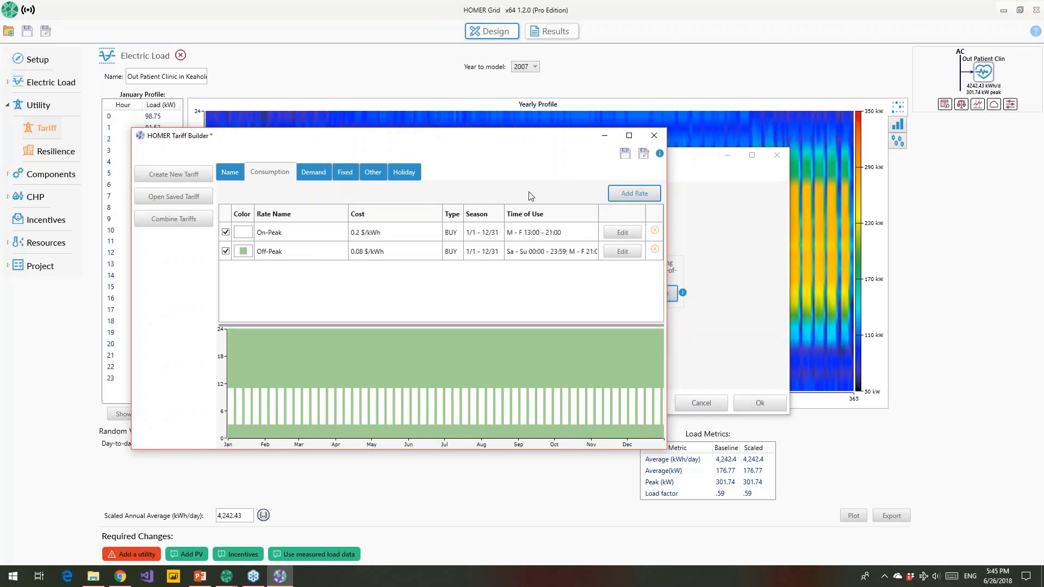
pyautogui.click(644, 155)
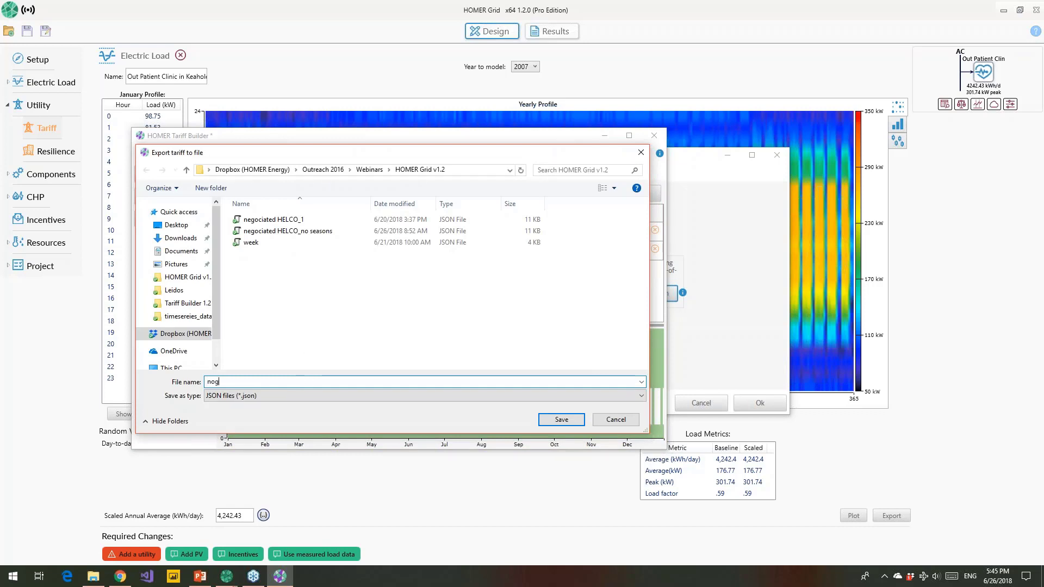
pyautogui.write('nogociated')
pyautogui.press('BackSpace')
pyautogui.write('egociat')
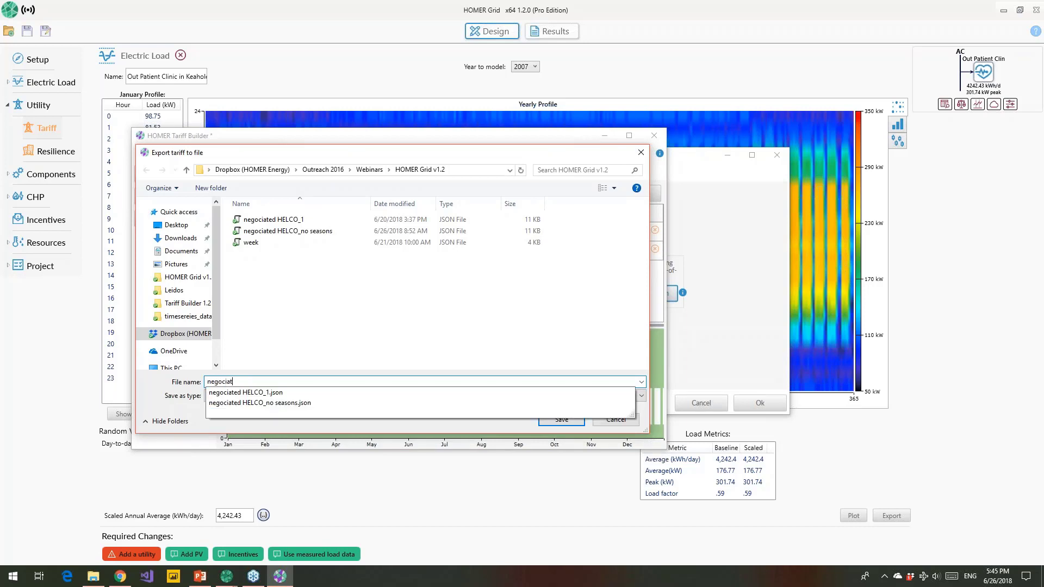
pyautogui.write('ed rate e')
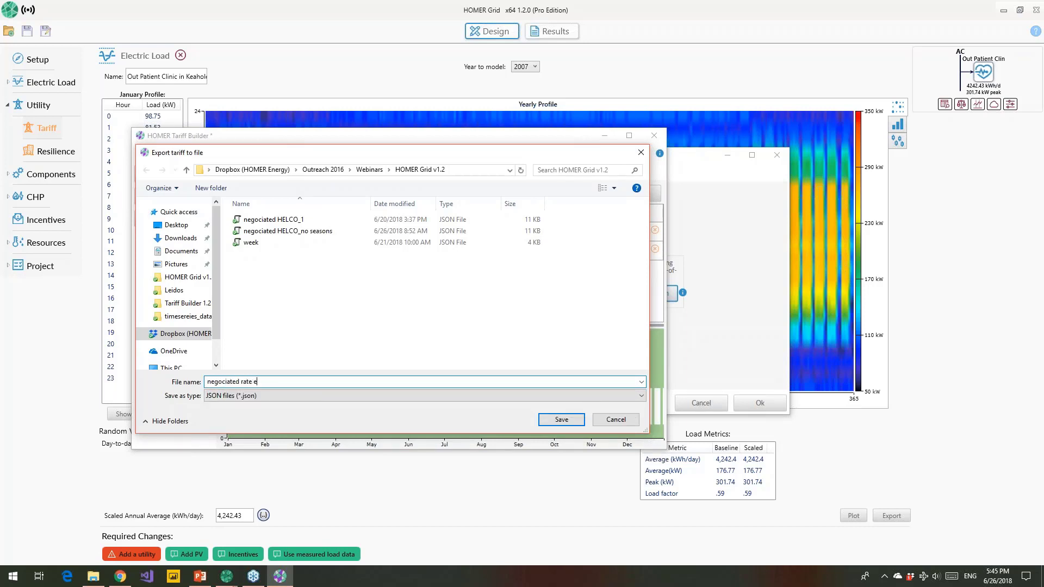
pyautogui.write('xample')
pyautogui.press('Return')
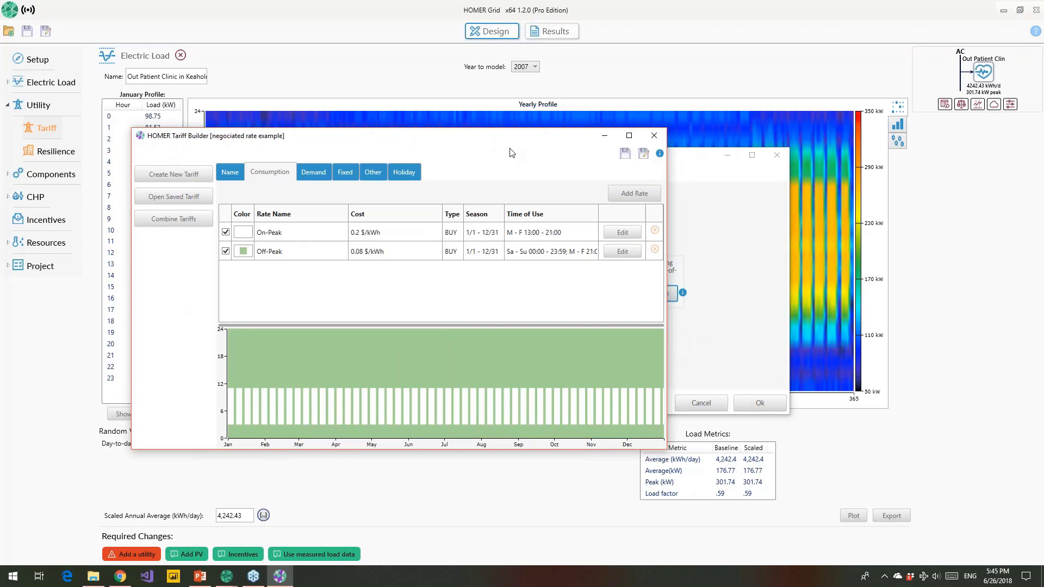
pyautogui.click(605, 136)
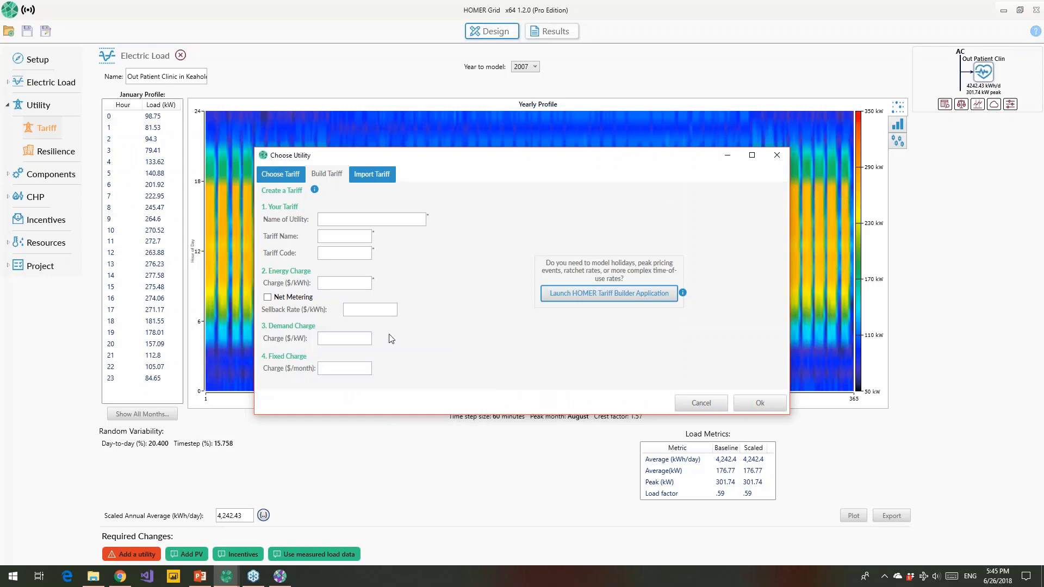
# Step: Import 'negociated rate example' from the HOMER Grid v1.2 folder and accept the HELCO tariff
pyautogui.click(370, 175)
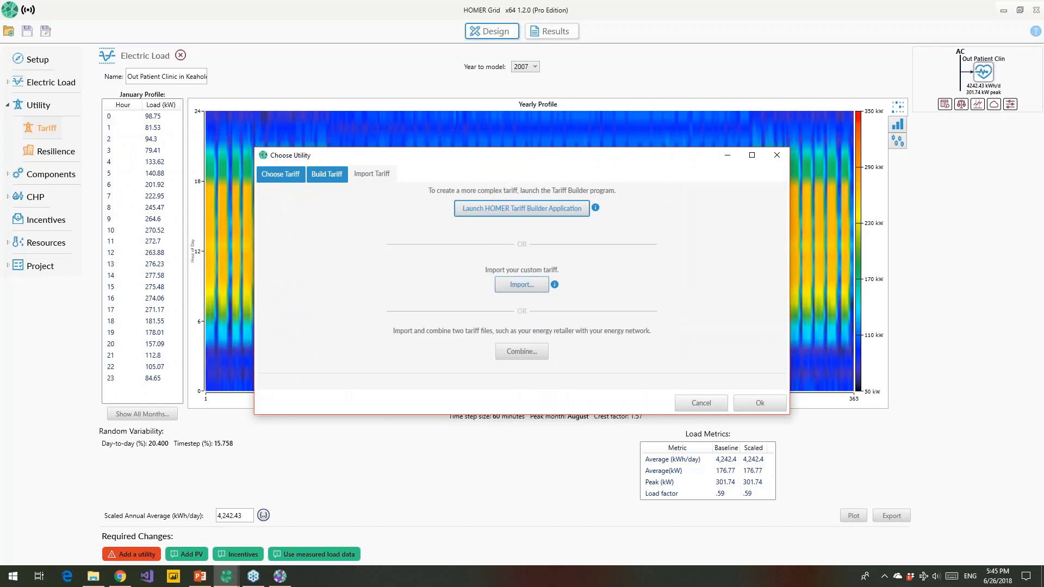
pyautogui.click(521, 284)
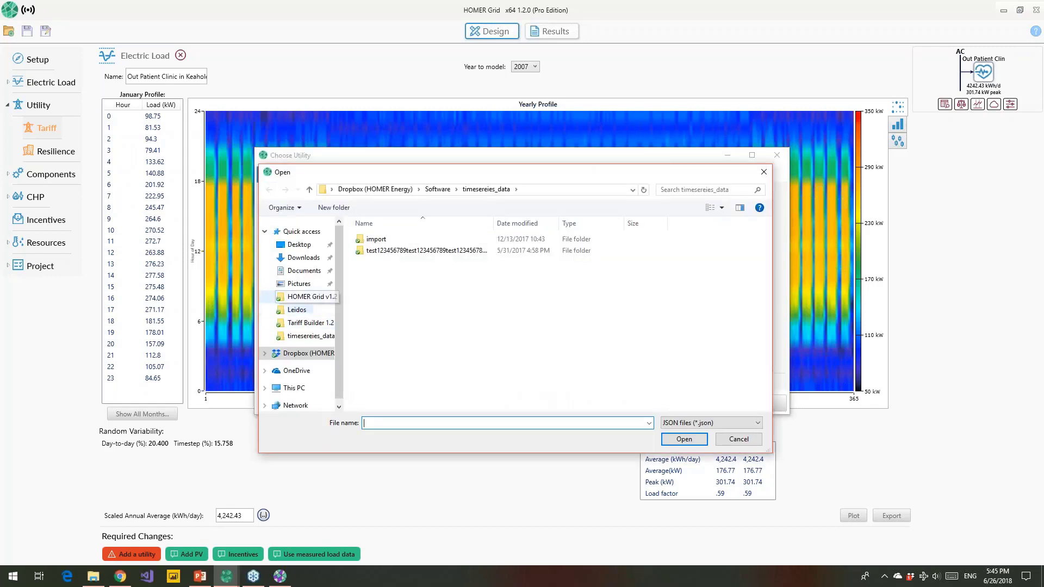
pyautogui.click(310, 297)
pyautogui.click(417, 263)
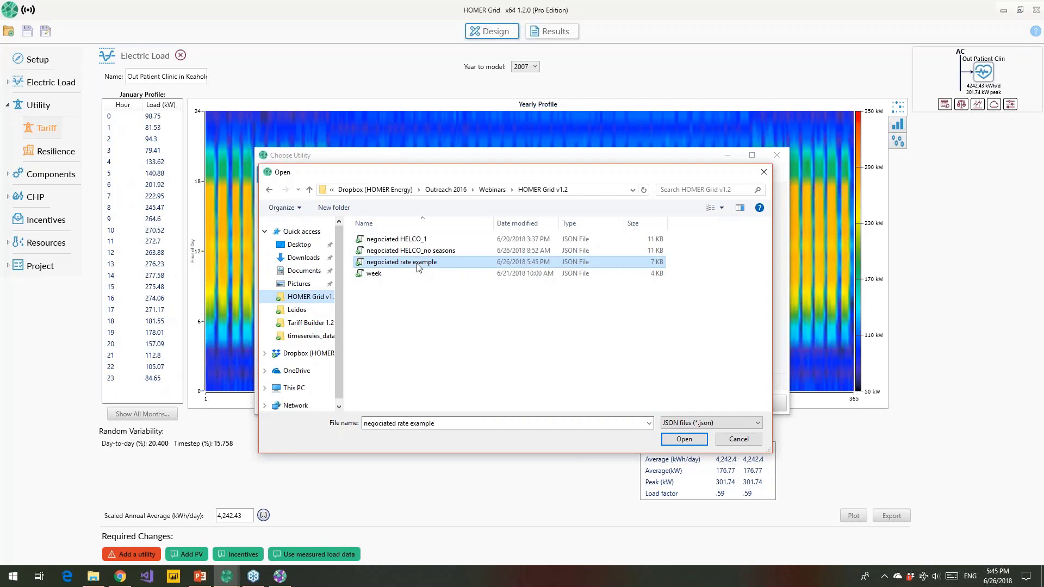
pyautogui.doubleClick(417, 264)
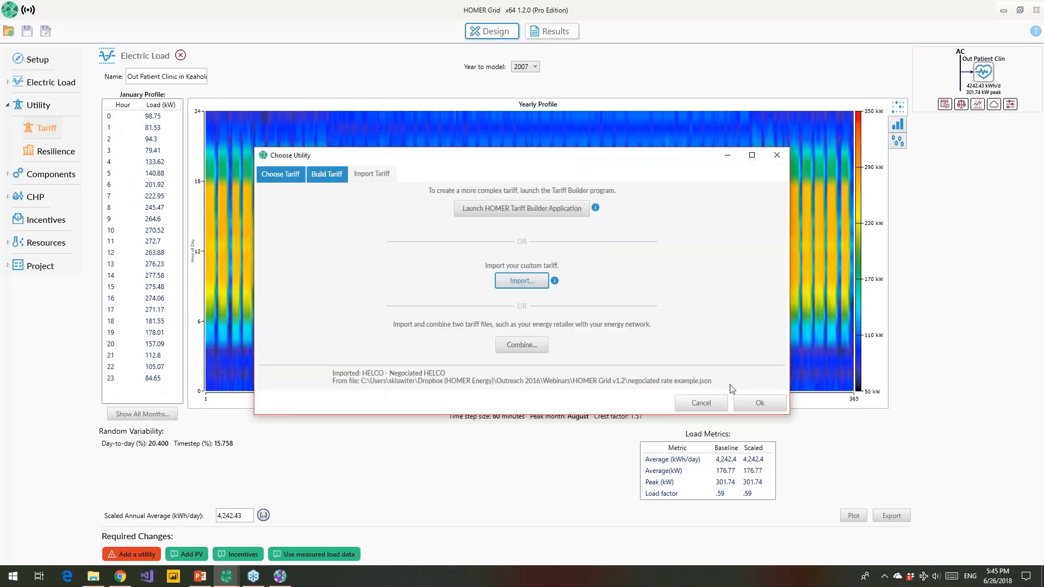
pyautogui.click(753, 403)
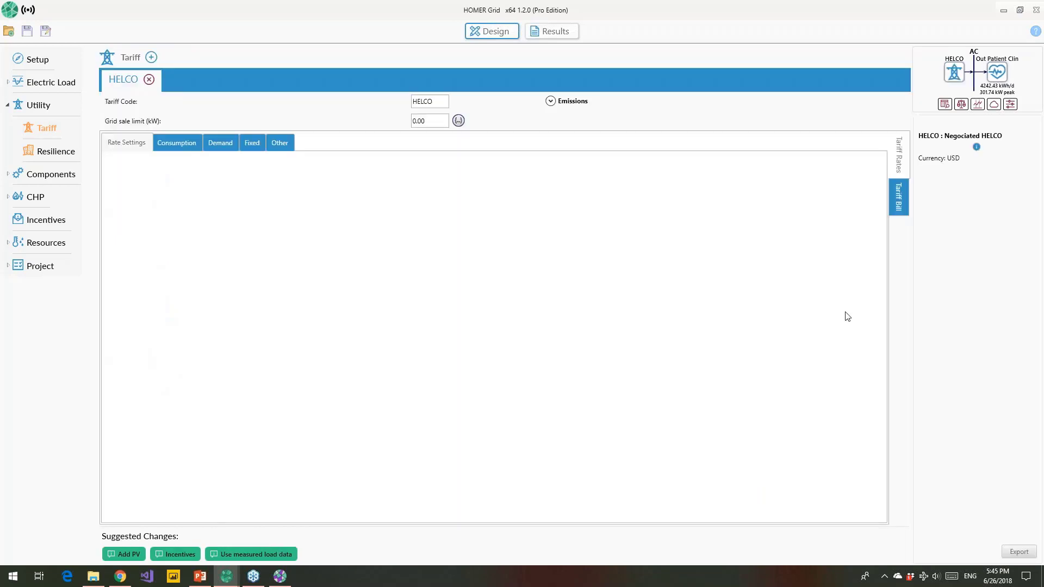
# Step: Review the HELCO tariff's consumption, demand and fixed charges, ending on the On-Peak/Off-Peak rates
pyautogui.click(181, 144)
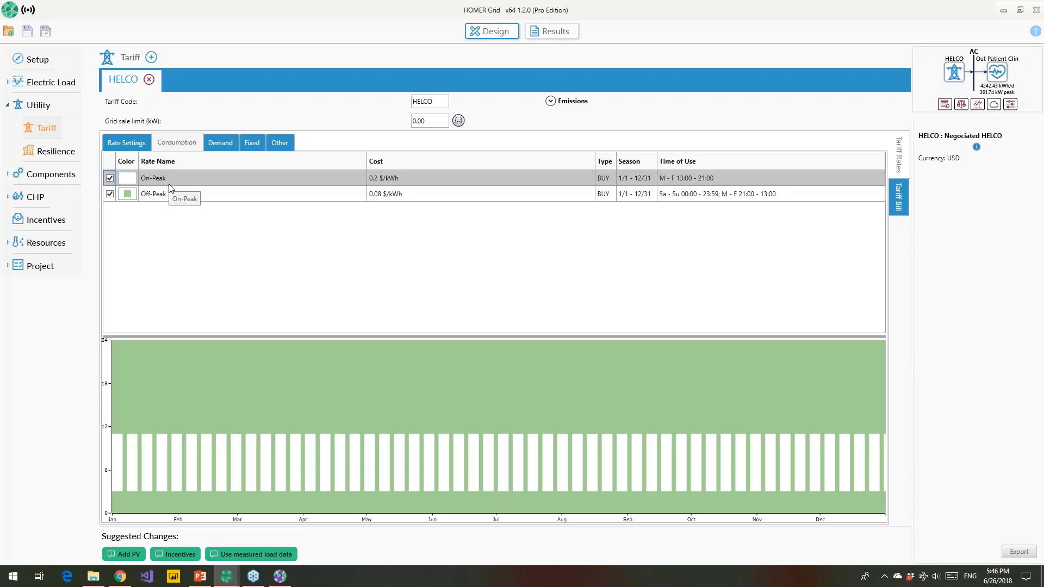
pyautogui.click(221, 144)
pyautogui.click(252, 146)
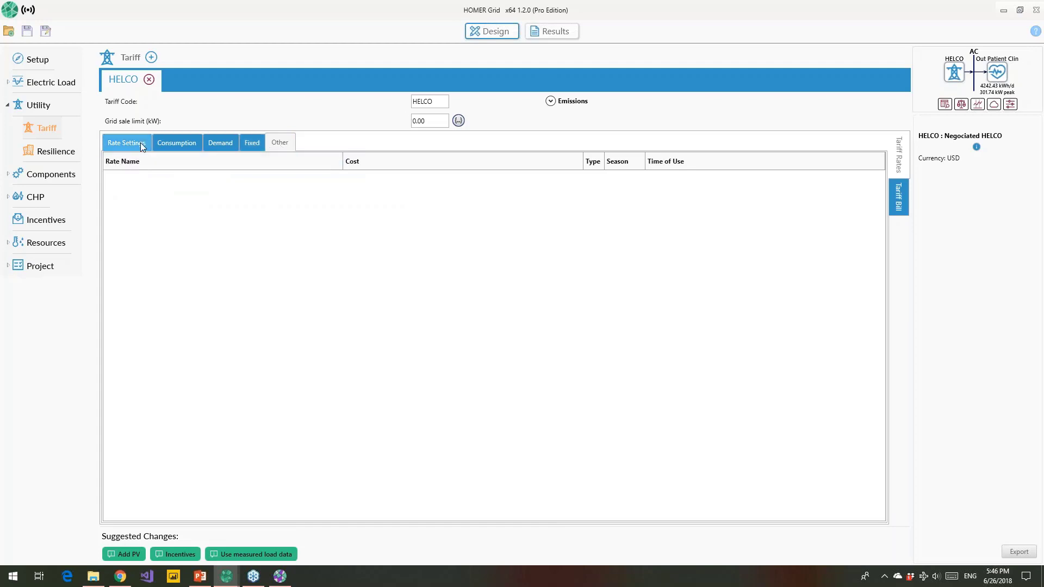
pyautogui.click(167, 146)
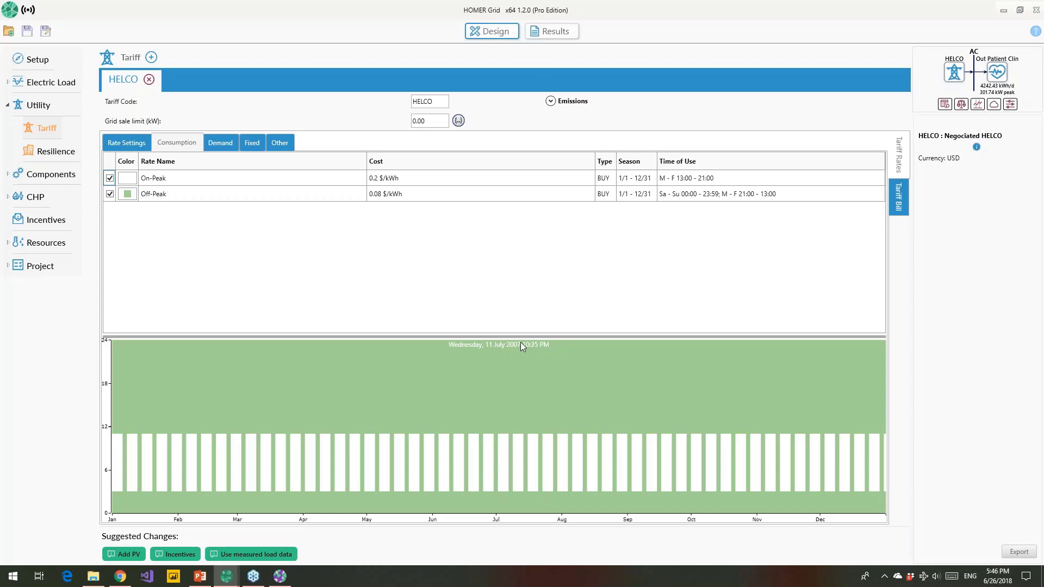
# Step: Calculate the utility bill, view its monthly summary table, then the rate heat maps
pyautogui.click(900, 208)
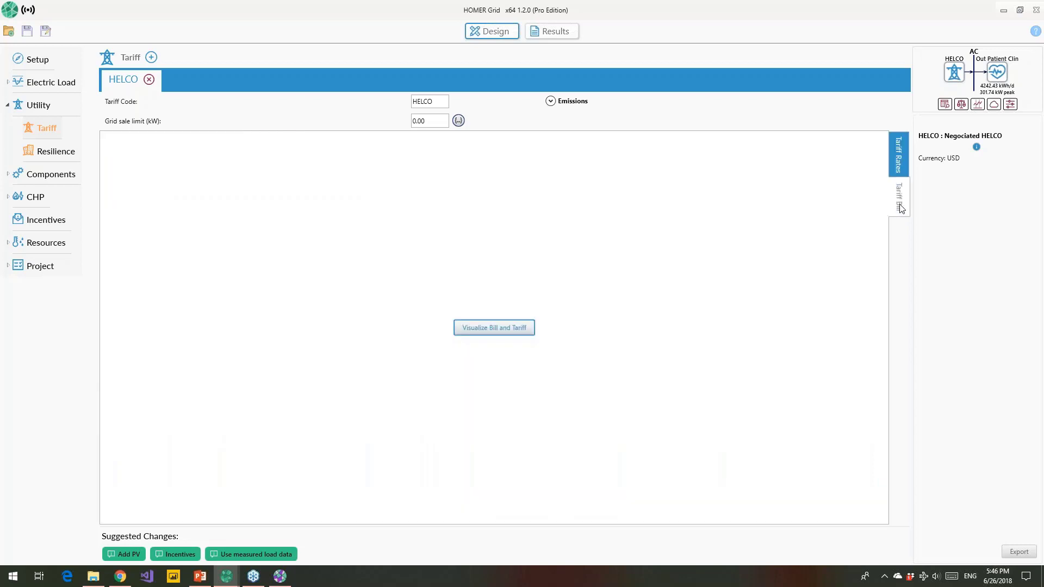
pyautogui.click(485, 333)
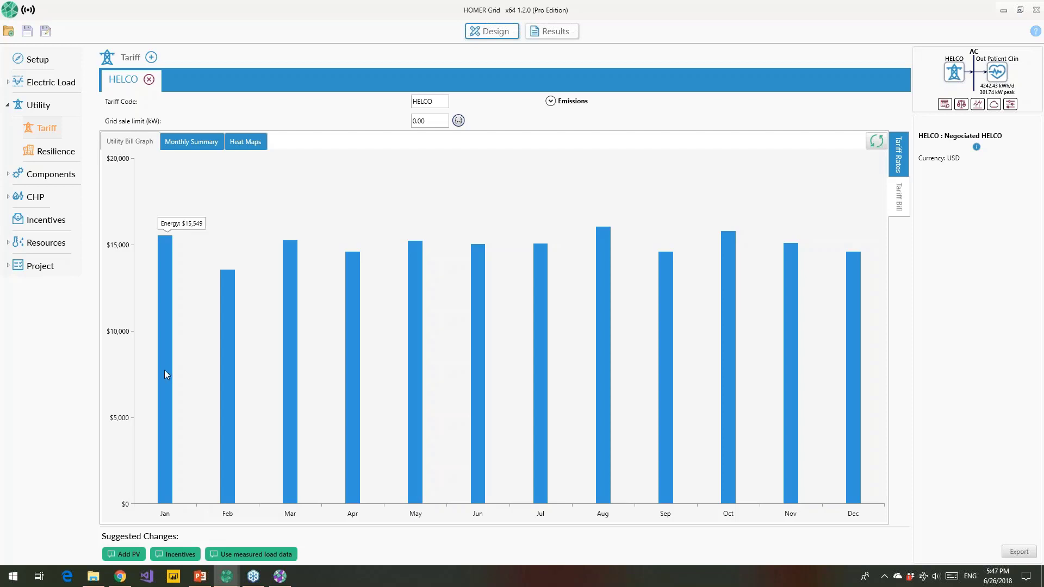
pyautogui.click(201, 142)
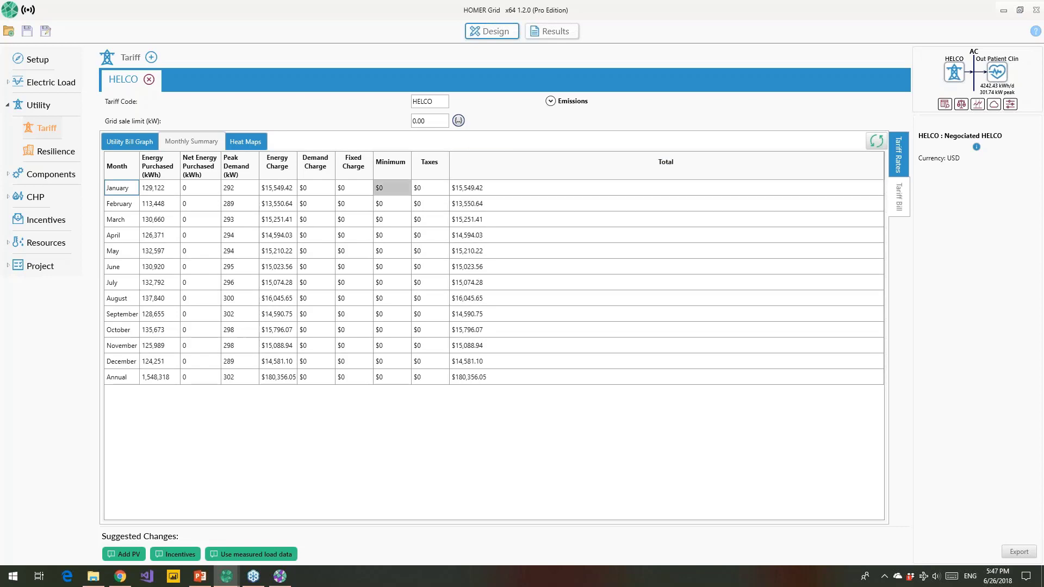
pyautogui.click(243, 141)
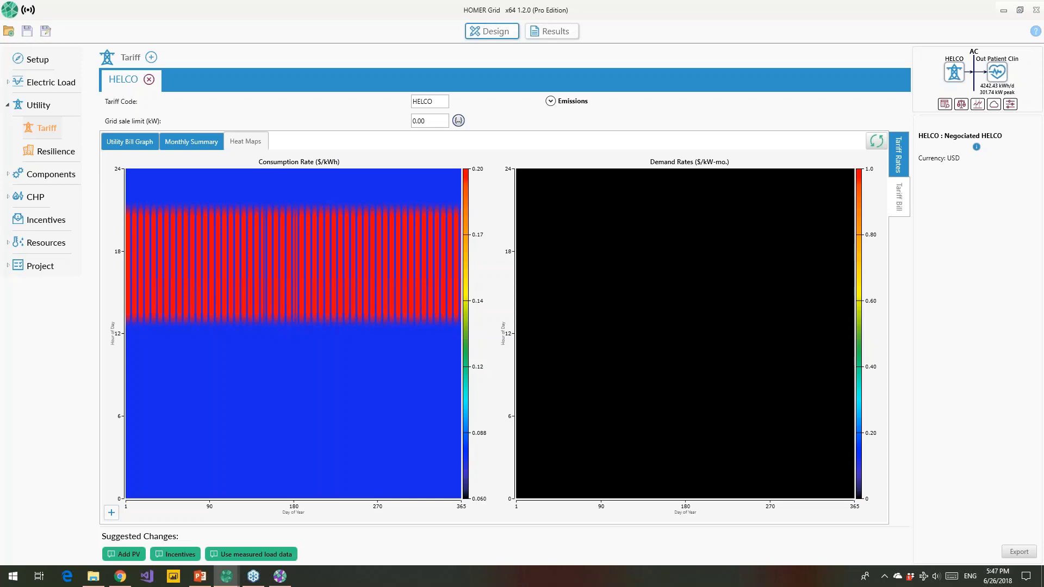
pyautogui.click(151, 57)
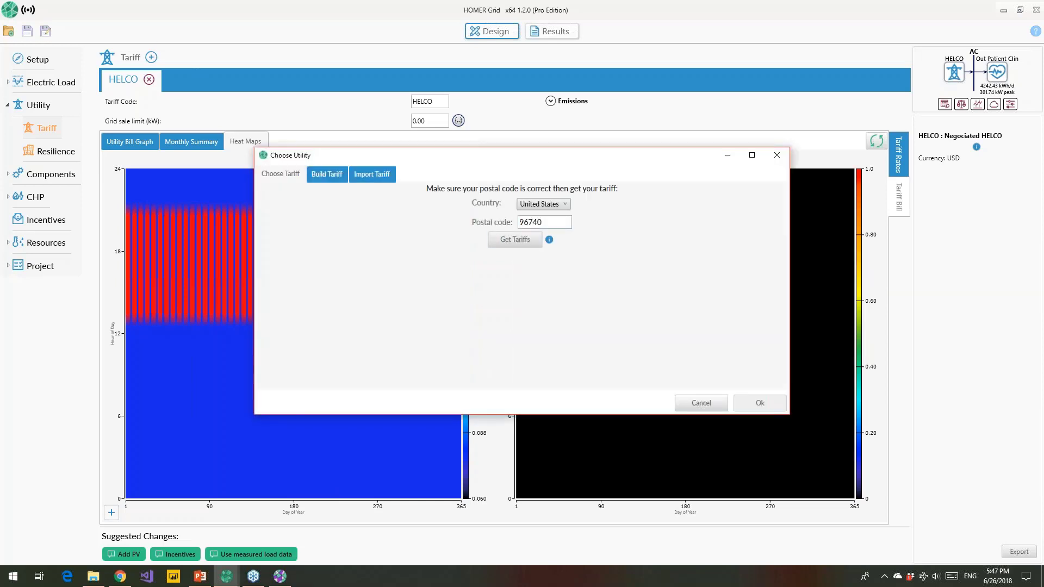
pyautogui.click(524, 244)
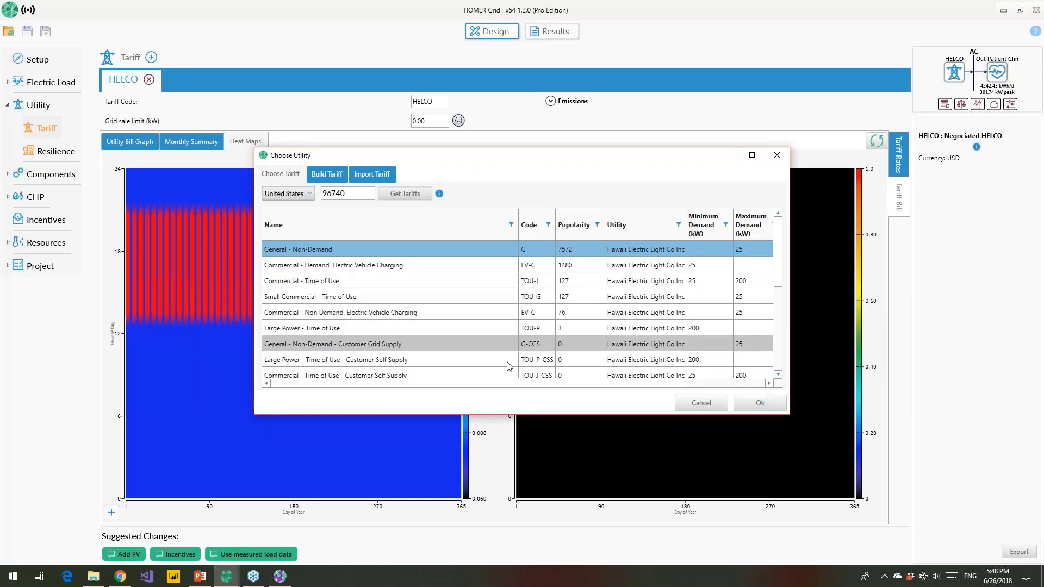
pyautogui.click(700, 403)
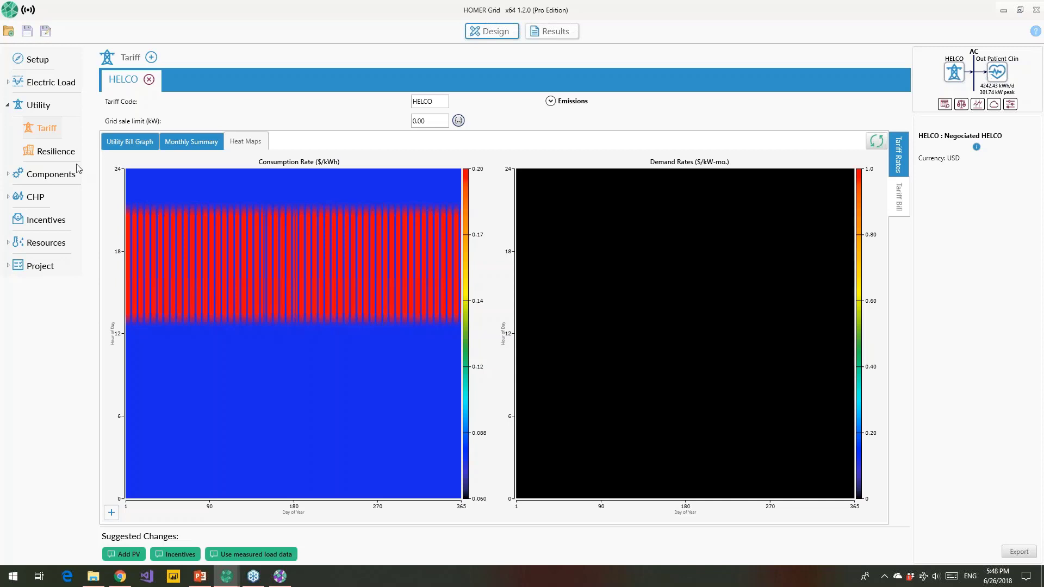
# Step: Expand Components and start adding PV, showing the Generic flat plate PV module
pyautogui.click(44, 175)
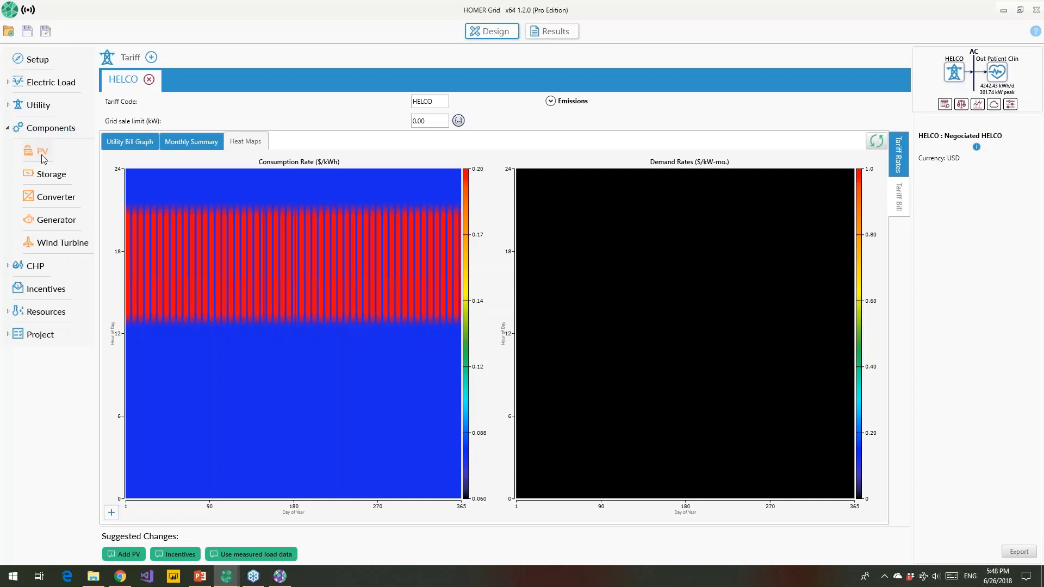
pyautogui.click(43, 152)
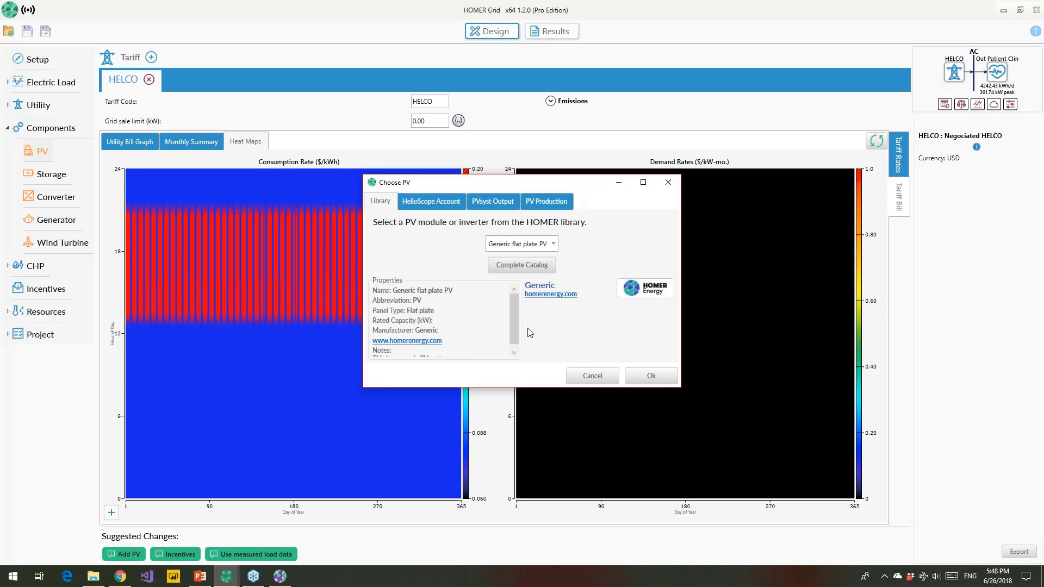
# Step: Sign in to HelioScope with the account e-mail and password
pyautogui.click(420, 204)
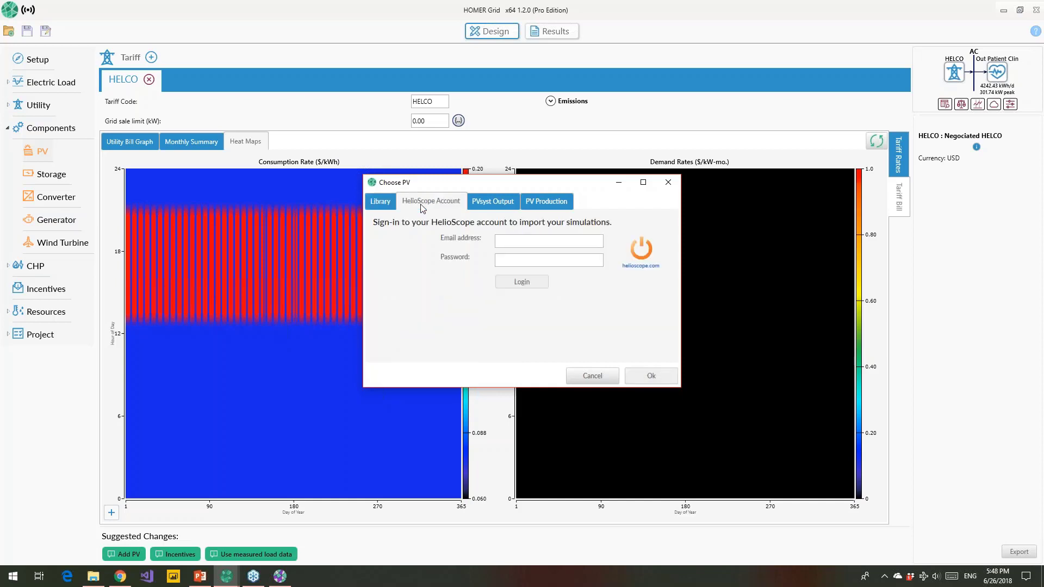
pyautogui.click(506, 242)
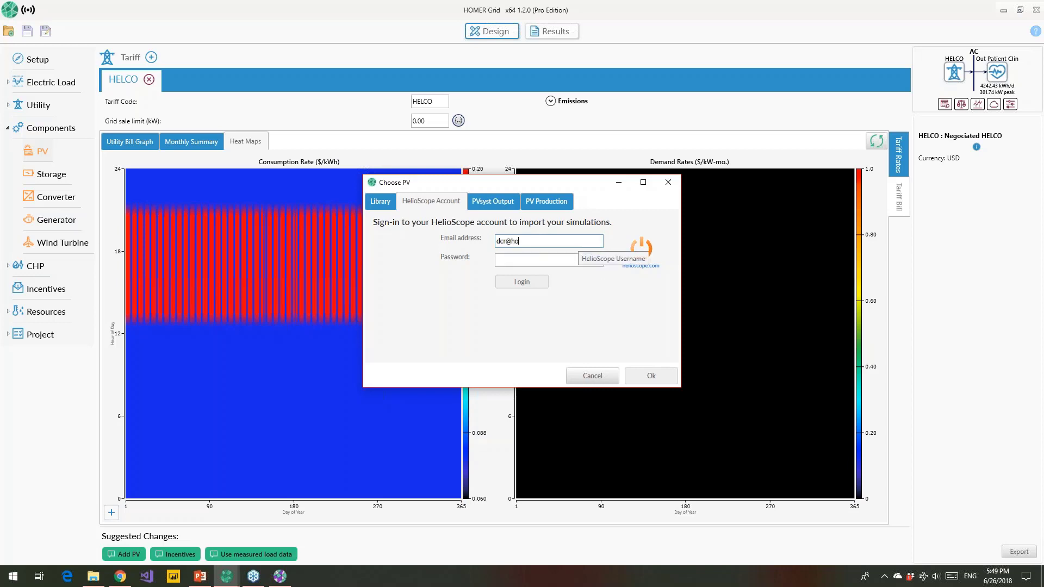
pyautogui.press('Tab')
pyautogui.write('••••')
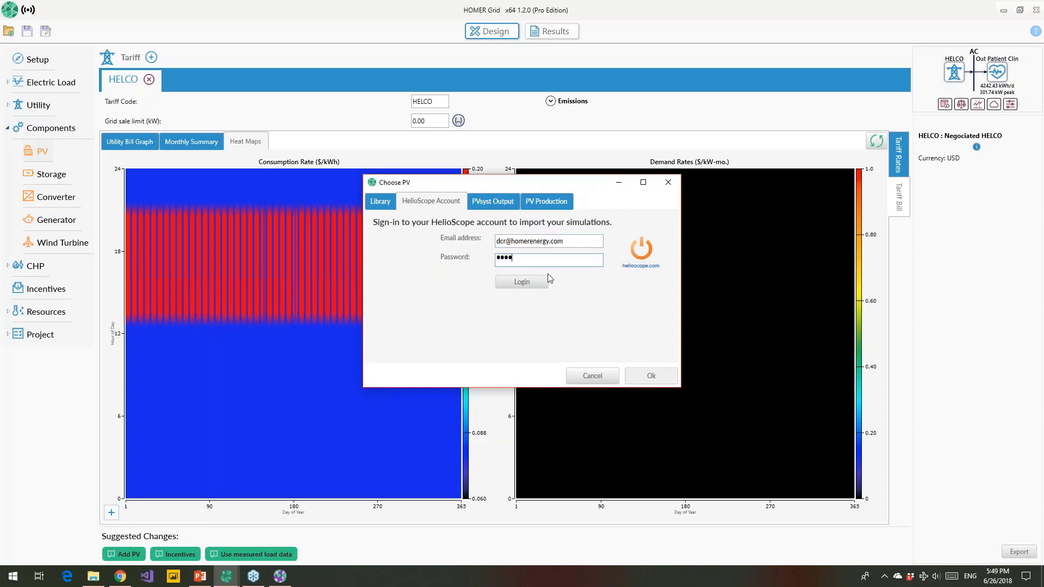
pyautogui.write('•••••')
pyautogui.click(530, 283)
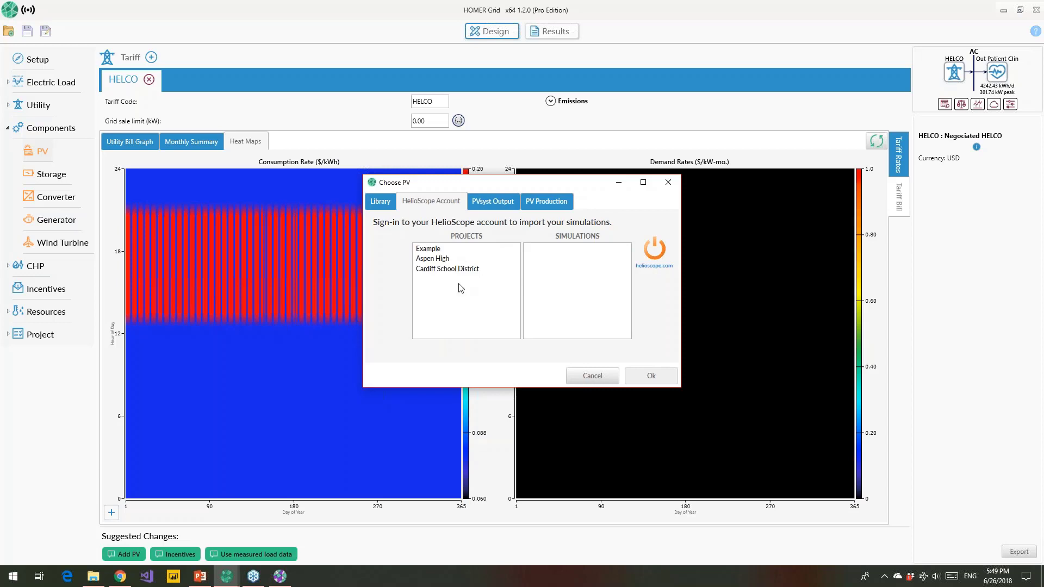
# Step: Import the Example project's simulation with a PV array cost of 1500 $/kW
pyautogui.click(442, 249)
pyautogui.click(445, 268)
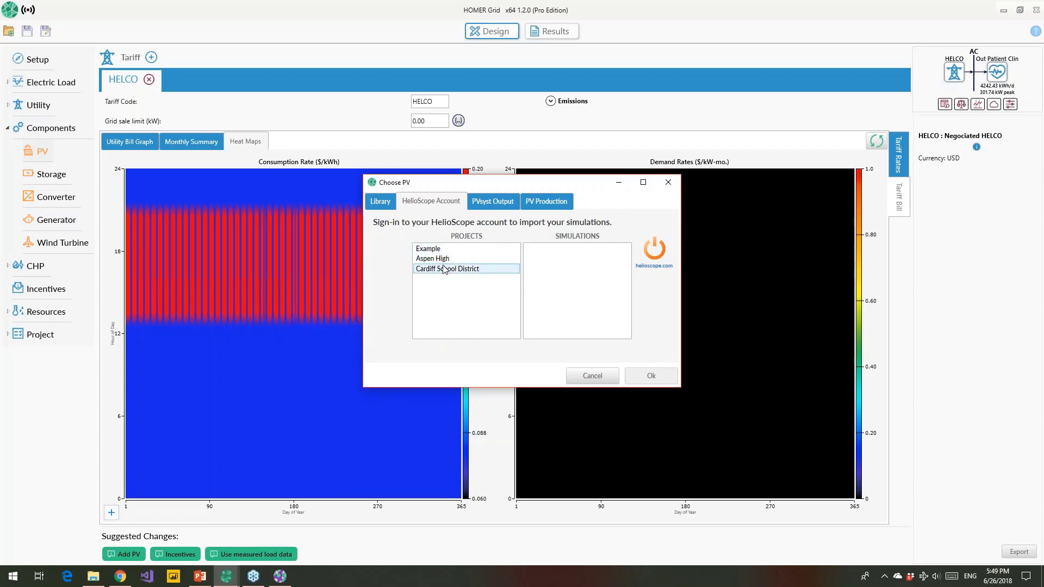
pyautogui.click(444, 258)
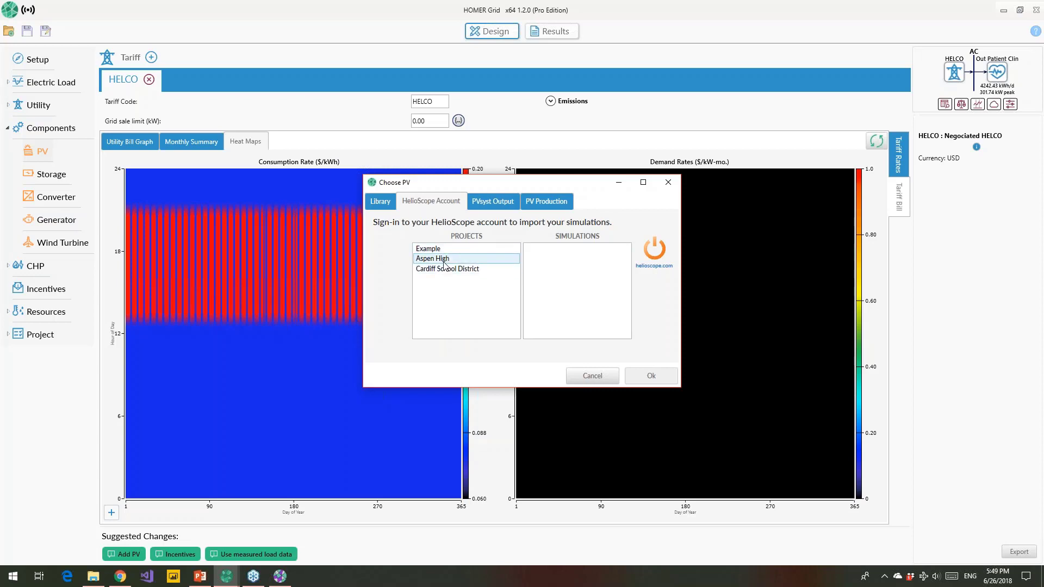
pyautogui.click(443, 249)
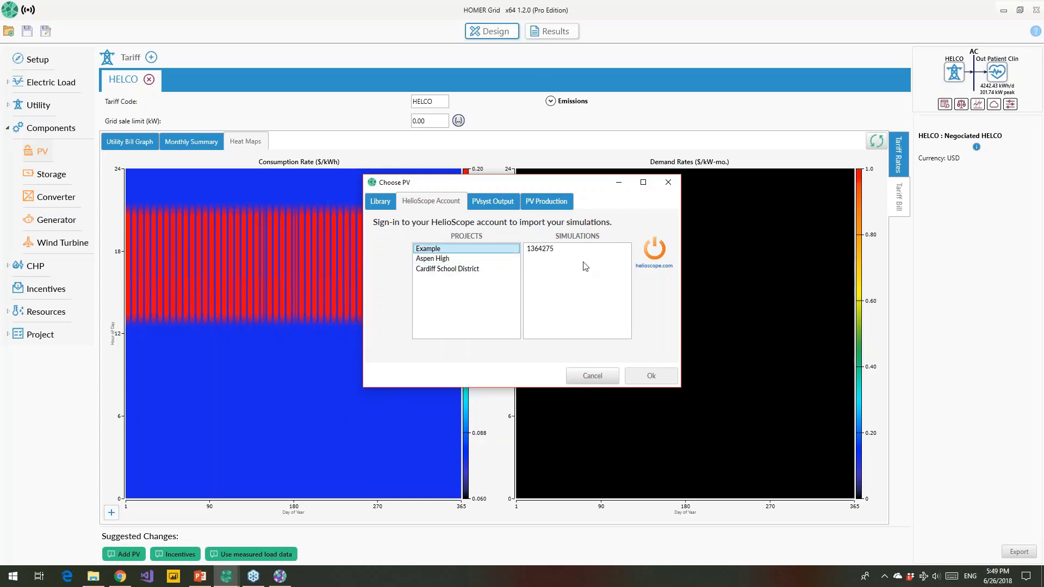
pyautogui.click(552, 252)
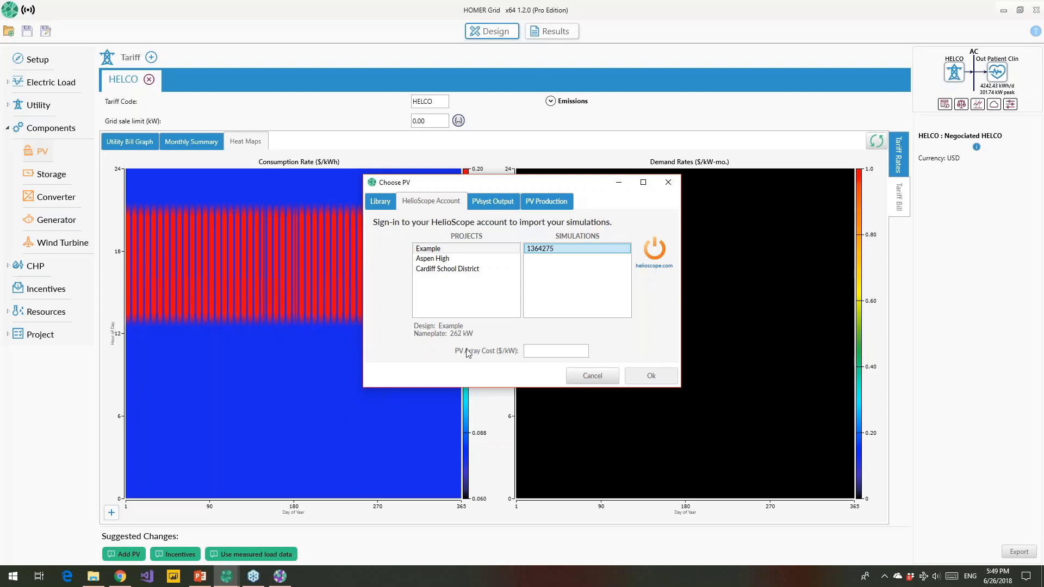
pyautogui.click(538, 350)
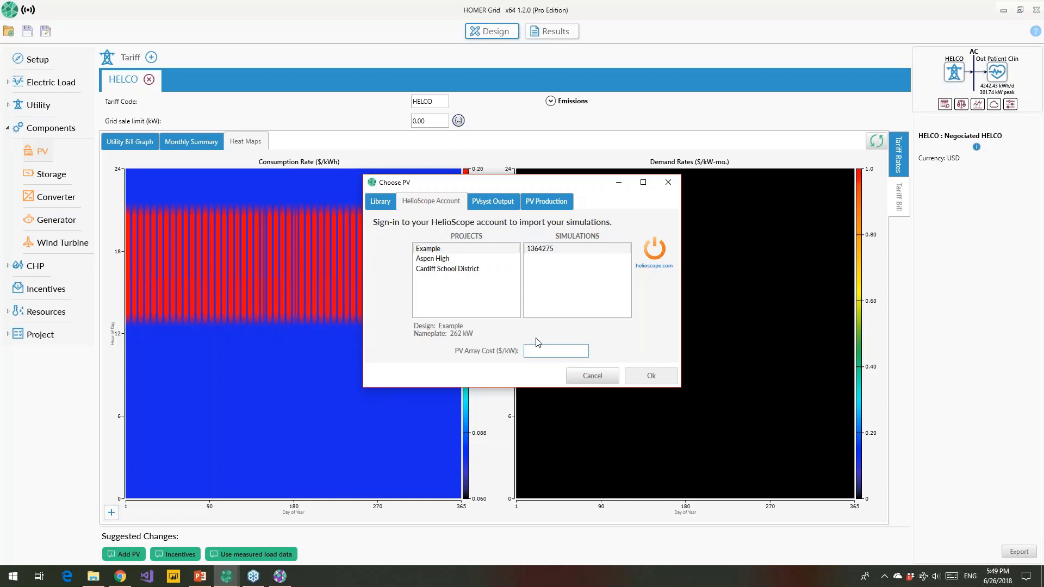
pyautogui.write('1500')
pyautogui.click(655, 375)
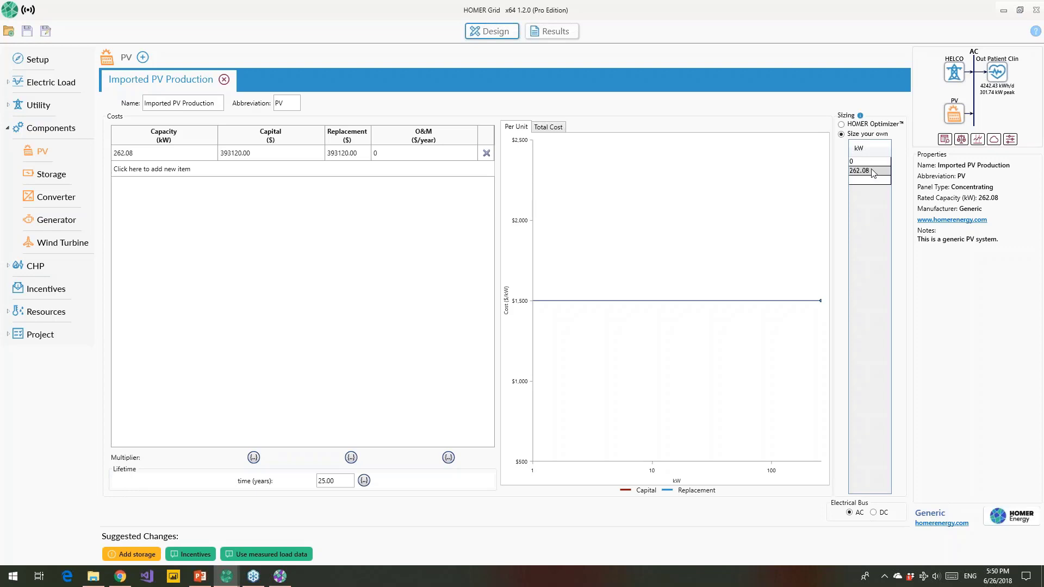
# Step: Switch Imported PV Production sizing from 'Size your own' to HOMER Optimizer
pyautogui.click(847, 126)
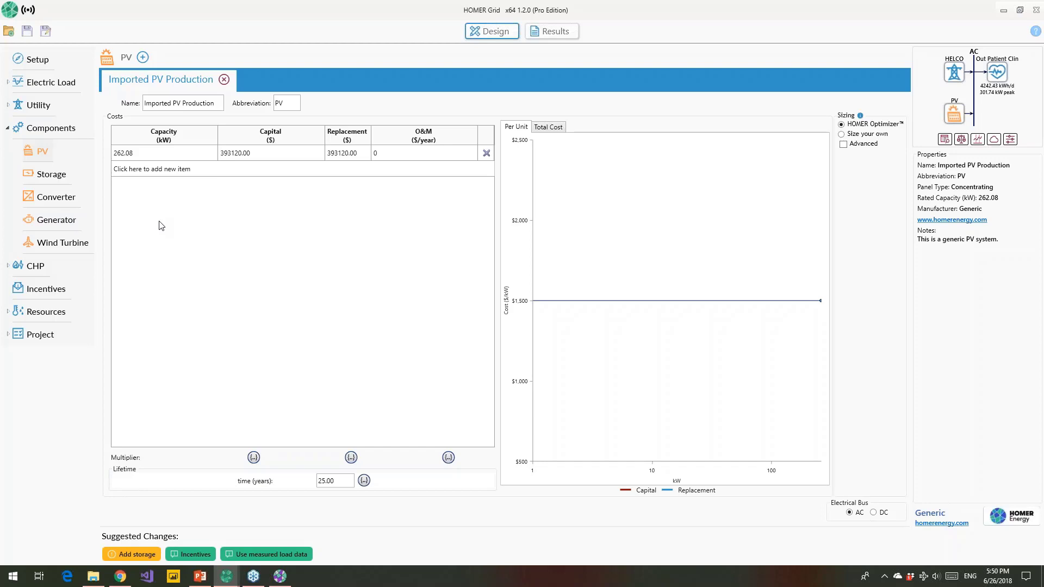
pyautogui.click(143, 58)
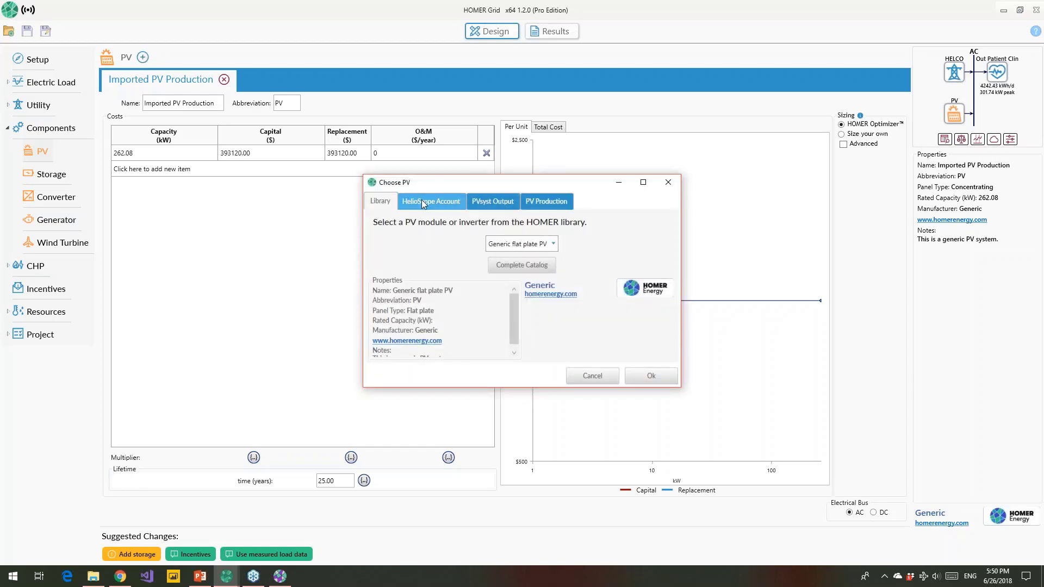
pyautogui.click(492, 203)
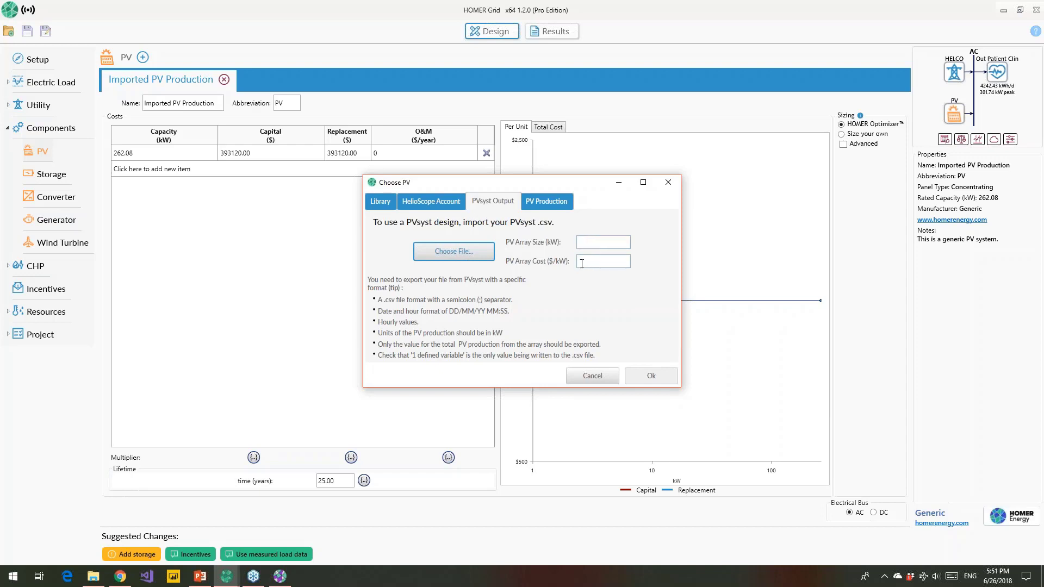
pyautogui.click(543, 202)
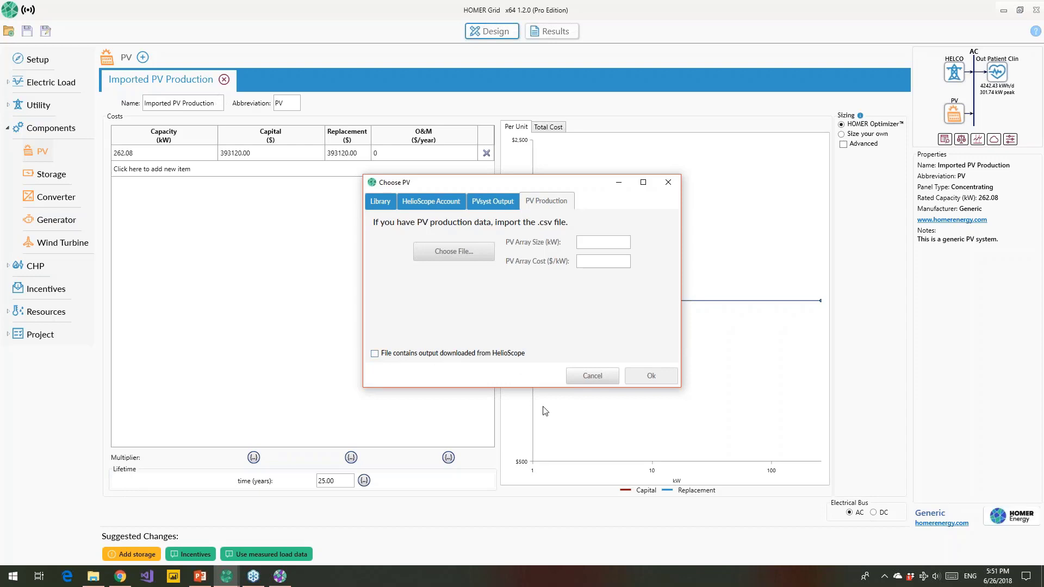
pyautogui.click(592, 376)
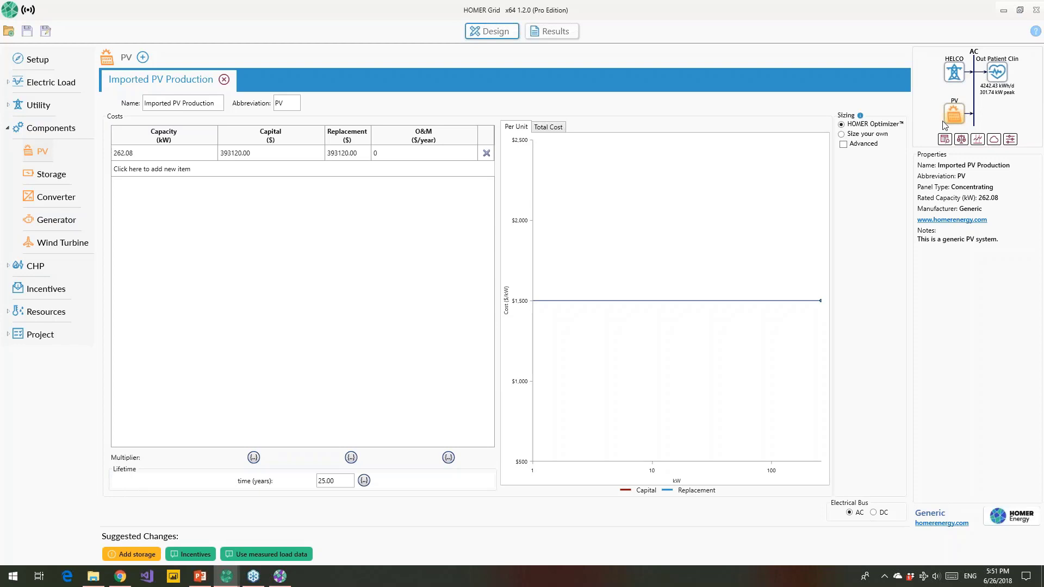
# Step: Add a Generic 1kWh Lead Acid [ASM] battery and a System Converter to the system
pyautogui.click(45, 174)
pyautogui.click(539, 207)
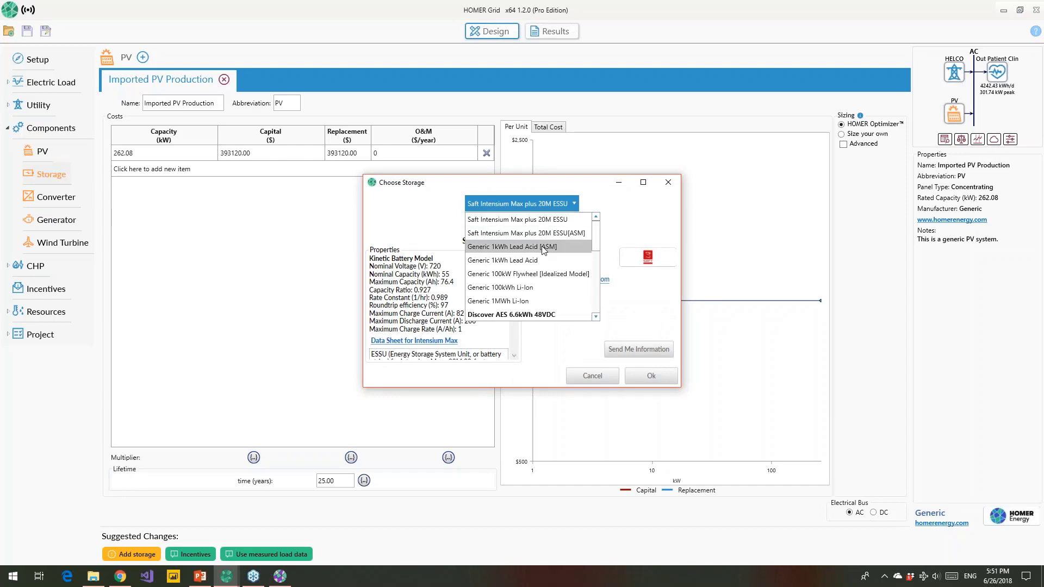
pyautogui.click(544, 247)
pyautogui.click(651, 375)
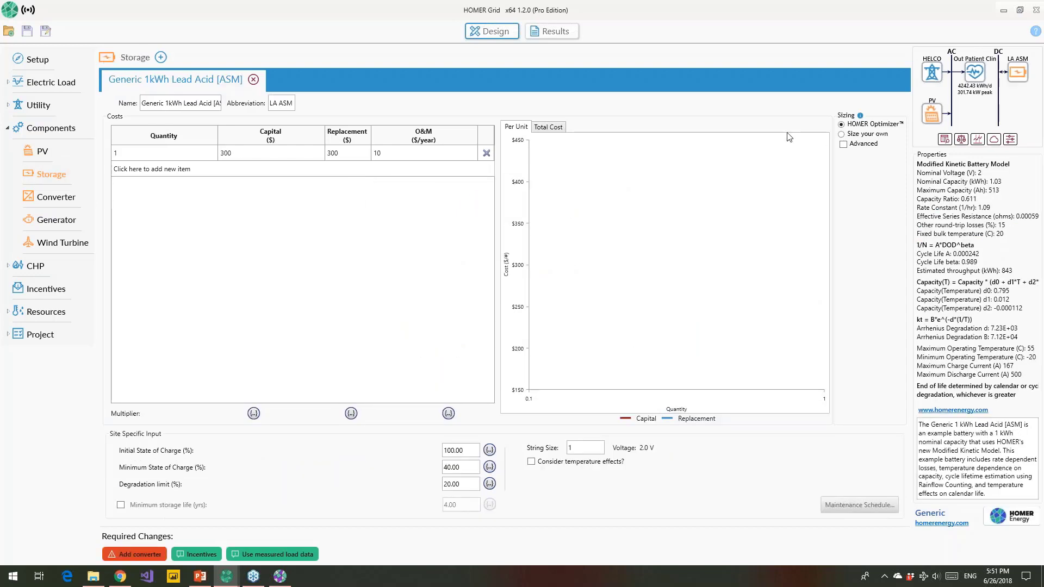
pyautogui.click(147, 559)
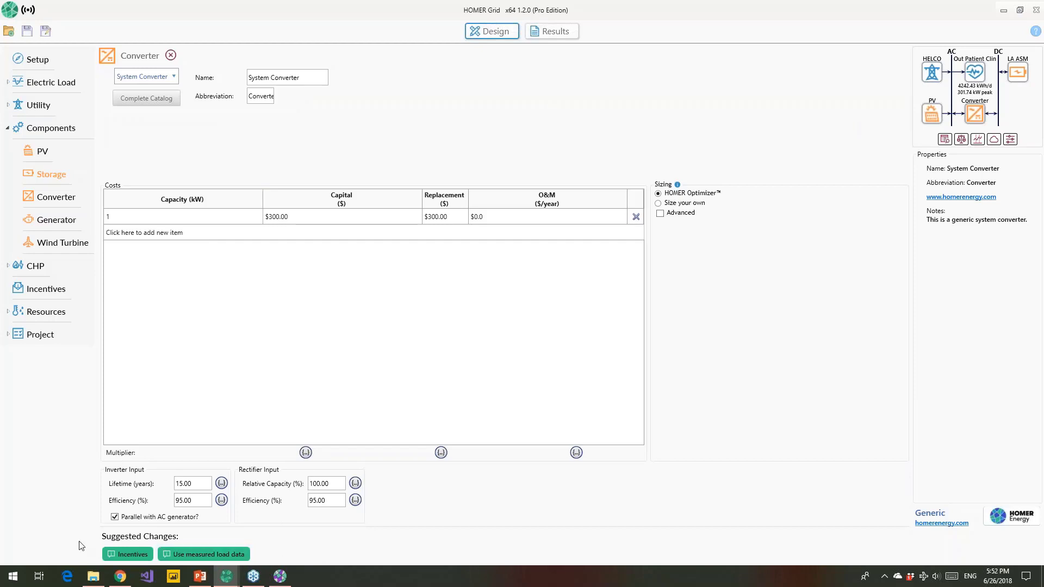
# Step: Run the calculation and show the optimization results table of candidate architectures
pyautogui.click(562, 29)
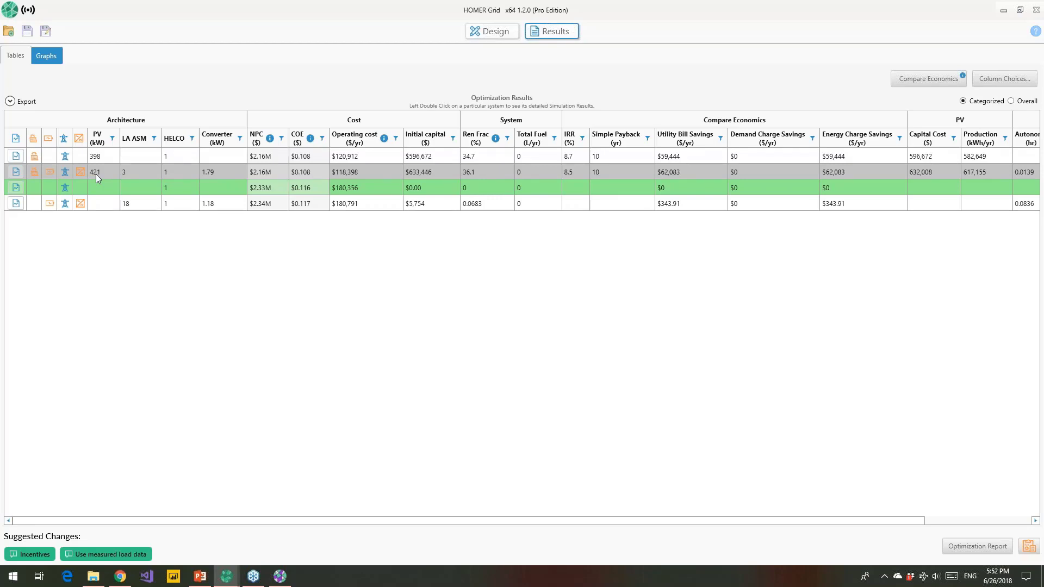
# Step: In Utility Resilience, set outages to recur every 10 years and last 10 days
pyautogui.click(492, 31)
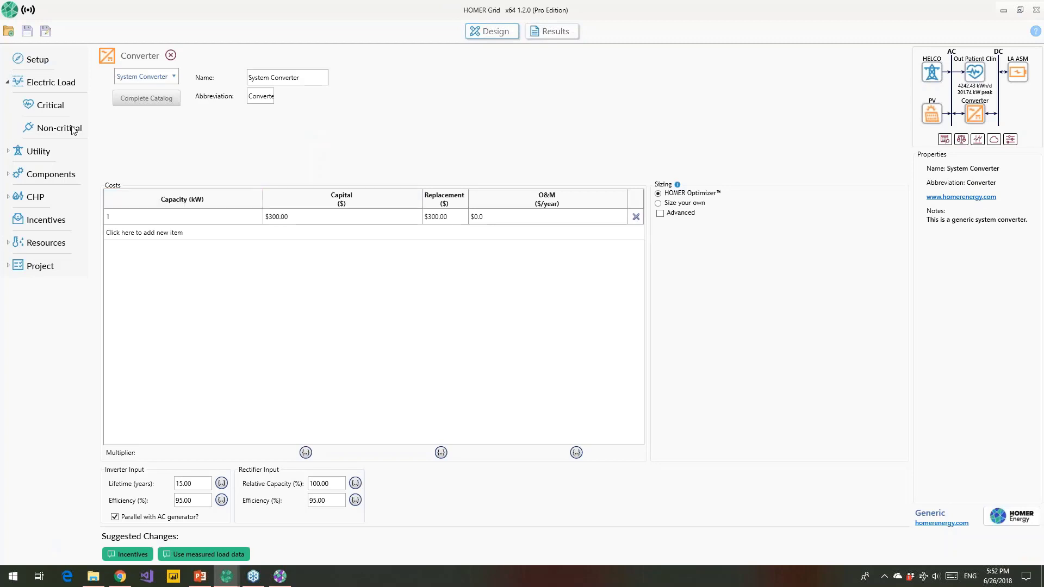
pyautogui.click(44, 153)
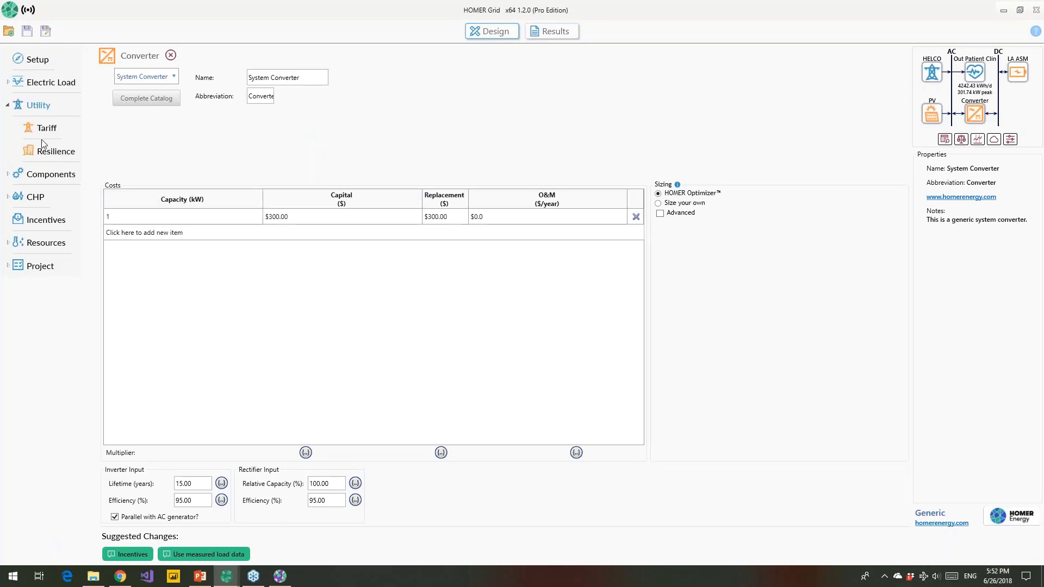
pyautogui.click(46, 155)
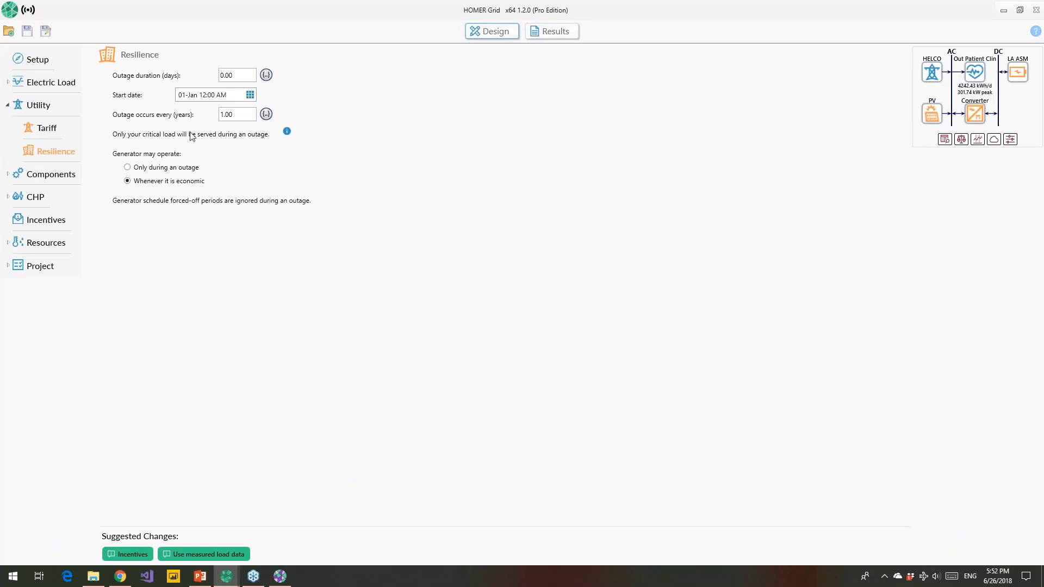
pyautogui.moveTo(235, 113); pyautogui.dragTo(204, 112)
pyautogui.write('10')
pyautogui.click(237, 75)
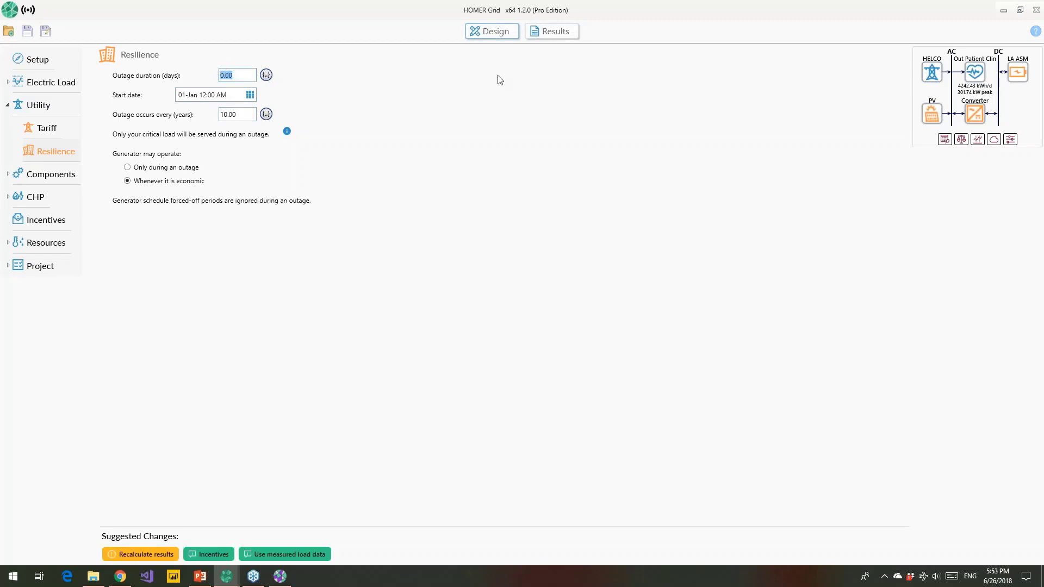
pyautogui.write('10')
# Step: Set the outage start date to 15 June
pyautogui.click(253, 96)
pyautogui.click(282, 112)
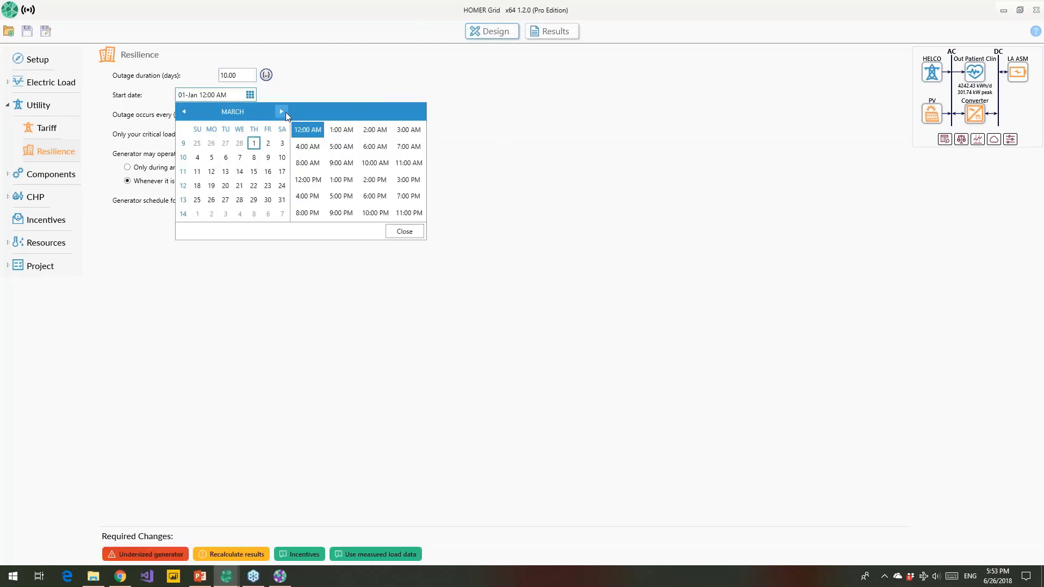
pyautogui.click(283, 113)
pyautogui.click(282, 113)
pyautogui.click(282, 112)
pyautogui.click(284, 112)
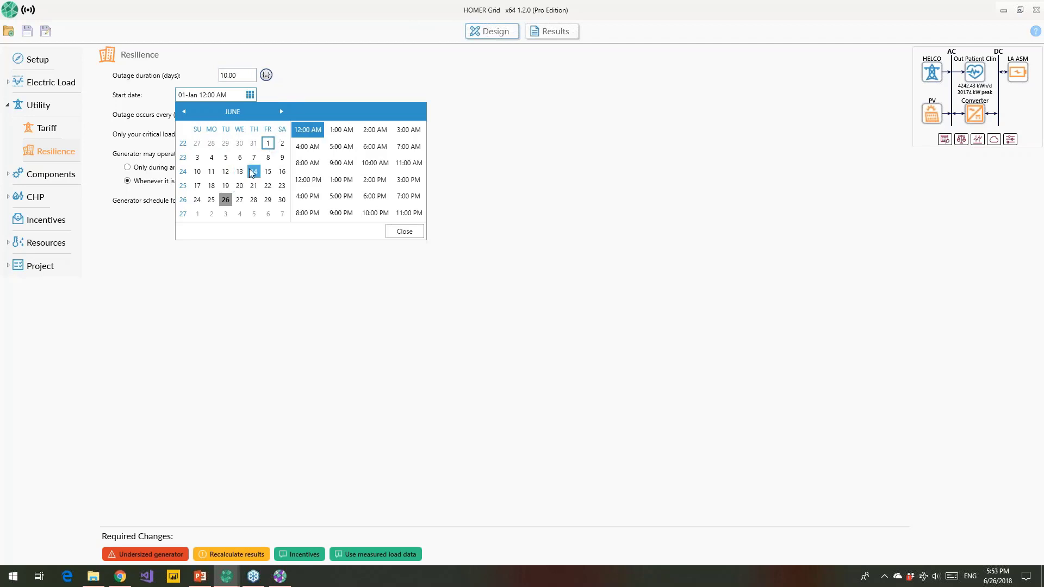
pyautogui.click(264, 172)
pyautogui.click(306, 95)
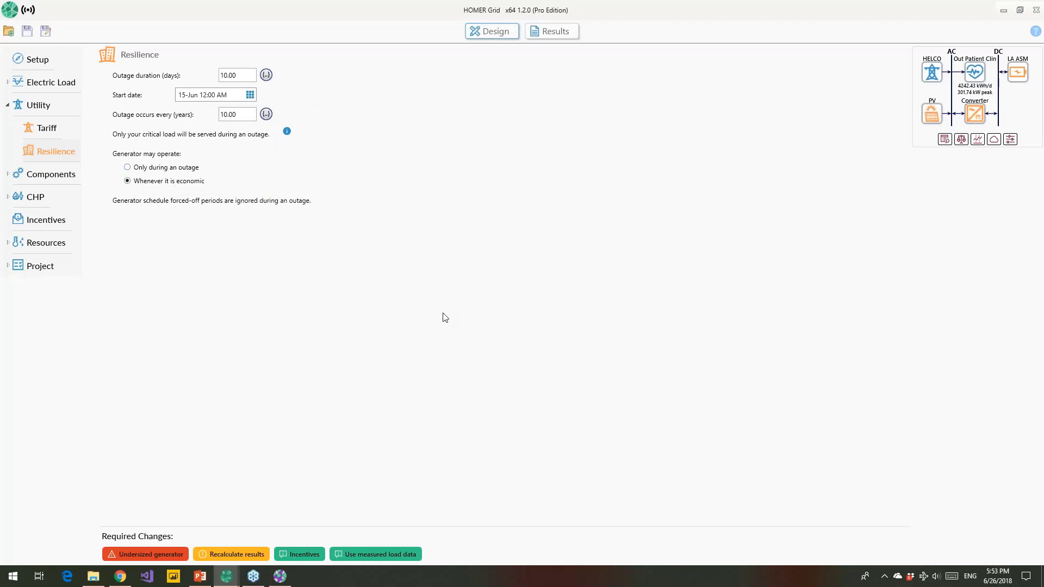
pyautogui.click(156, 554)
# Step: Add an Autosize Genset diesel generator ($750/kW capital, $500 replacement) to the system
pyautogui.click(521, 206)
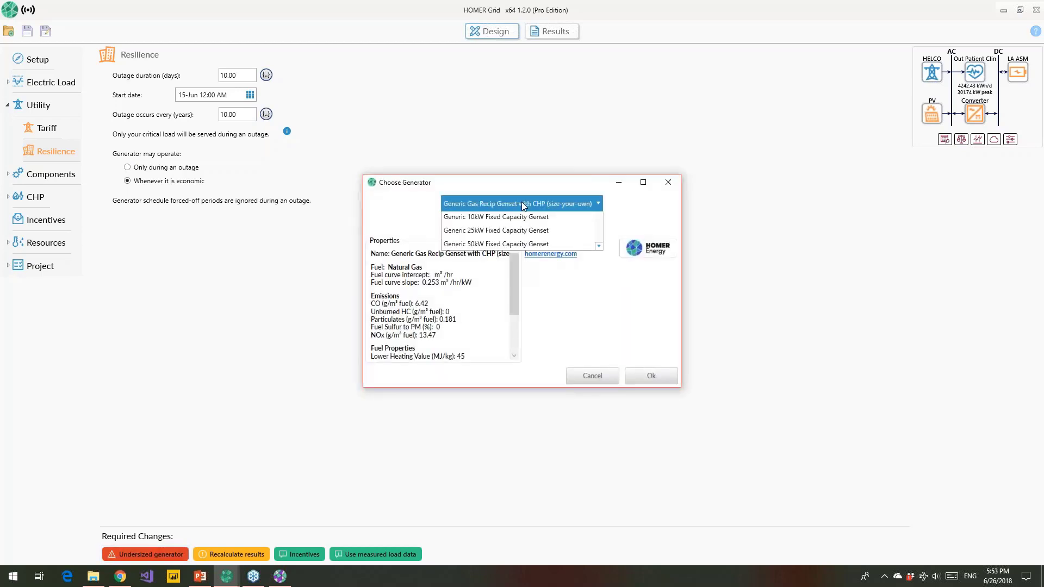
pyautogui.click(520, 275)
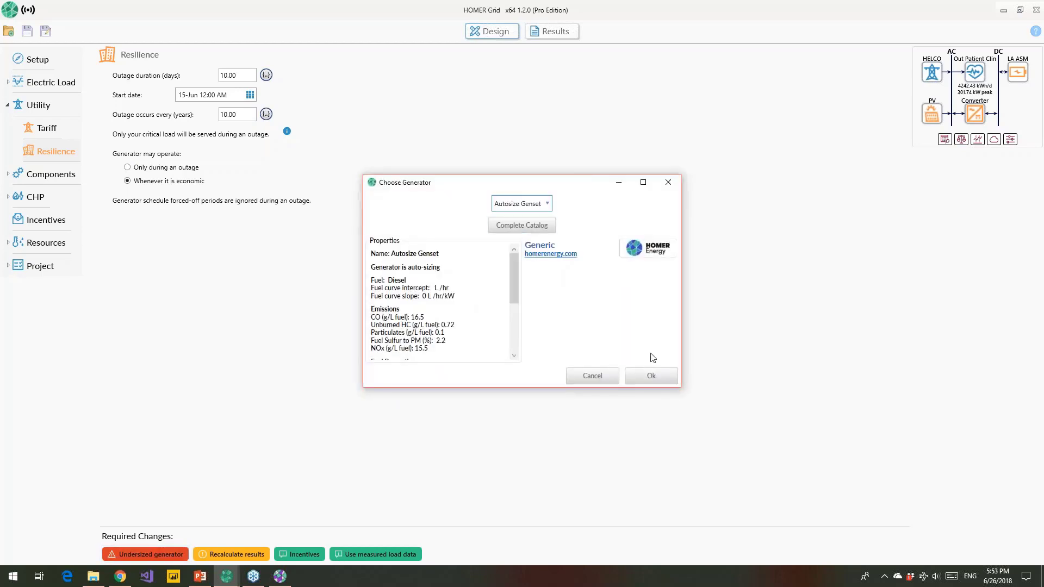
pyautogui.click(647, 381)
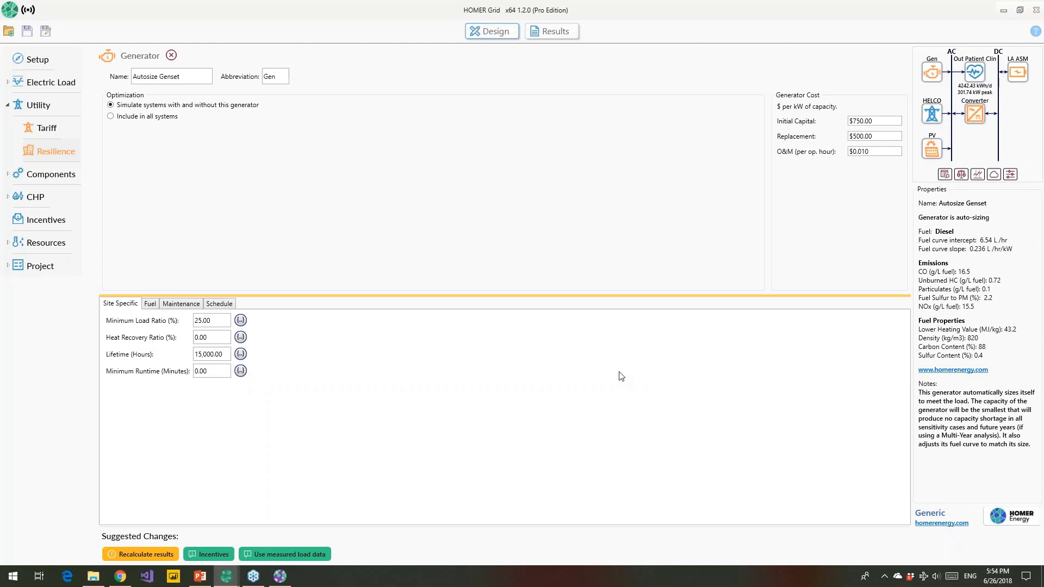
# Step: Go back to the Resilience page under Utility
pyautogui.click(60, 152)
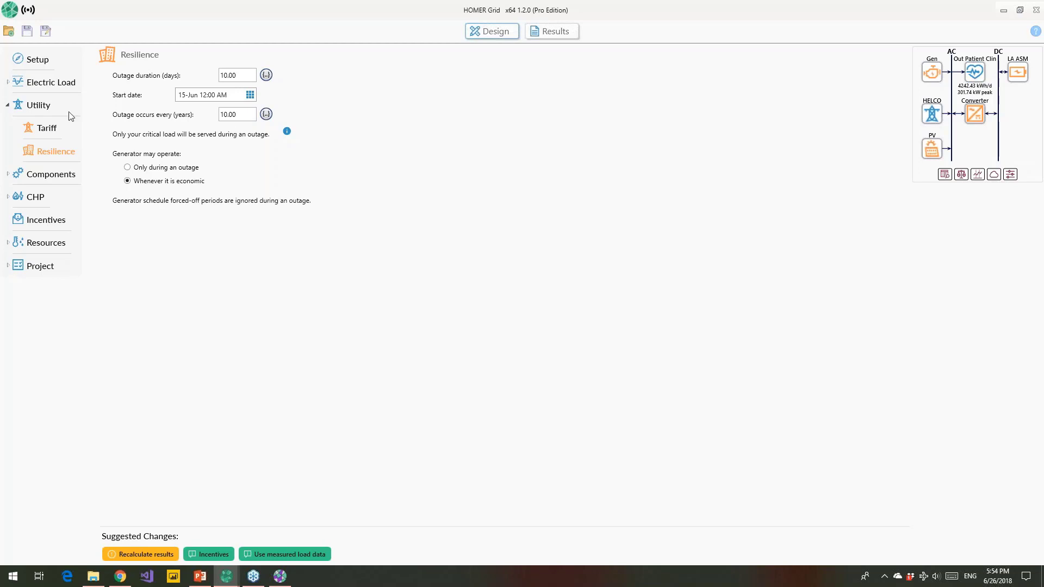
# Step: Expand Electric Load to show the Critical and Non-critical load entries
pyautogui.click(62, 87)
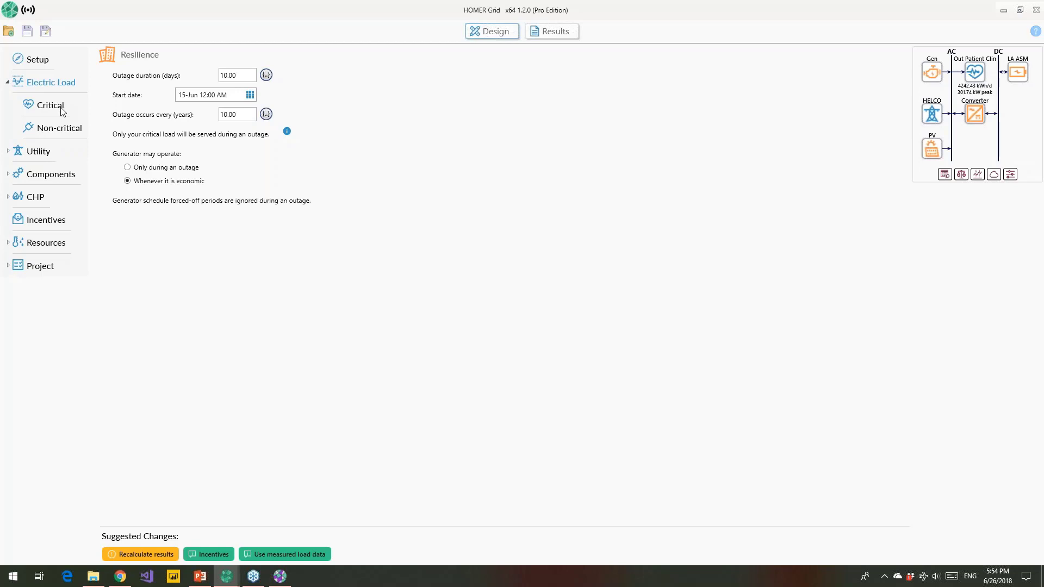
# Step: Download the Out Patient Clinic in Keahole Kona HI profile from OpenEI for the non-critical load
pyautogui.click(62, 129)
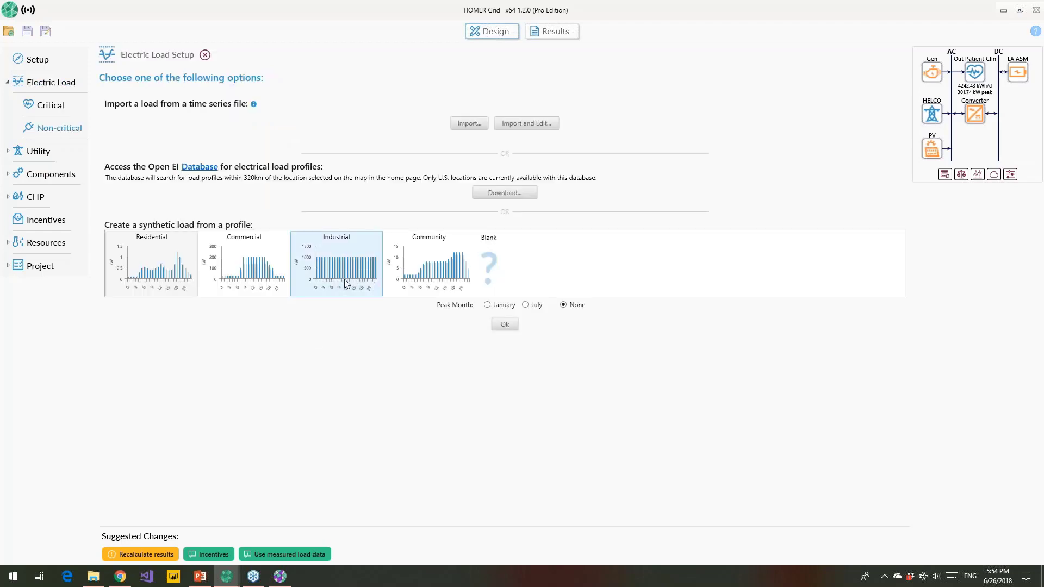
pyautogui.moveTo(345, 282)
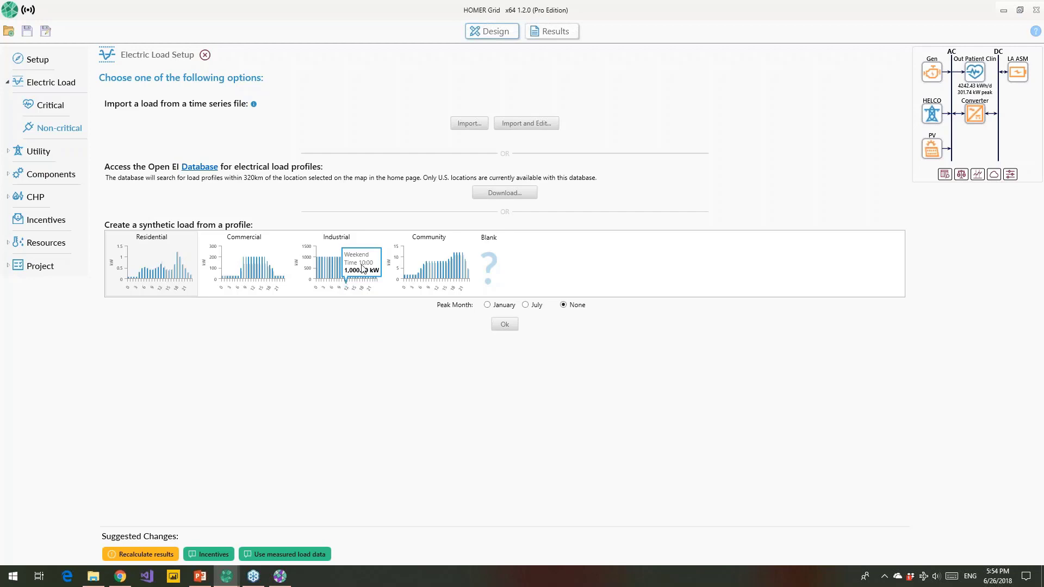
pyautogui.click(504, 193)
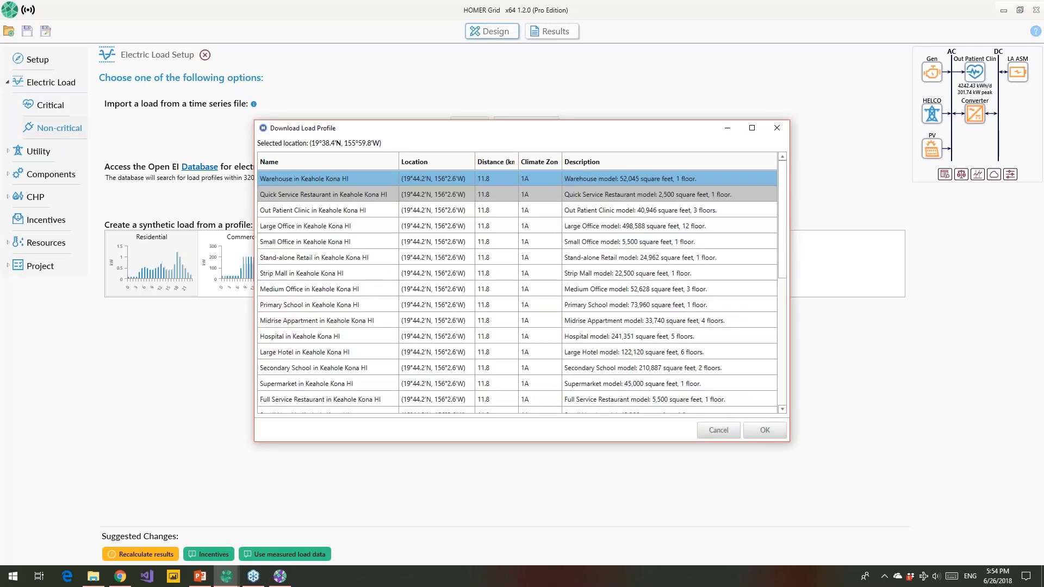
pyautogui.click(325, 211)
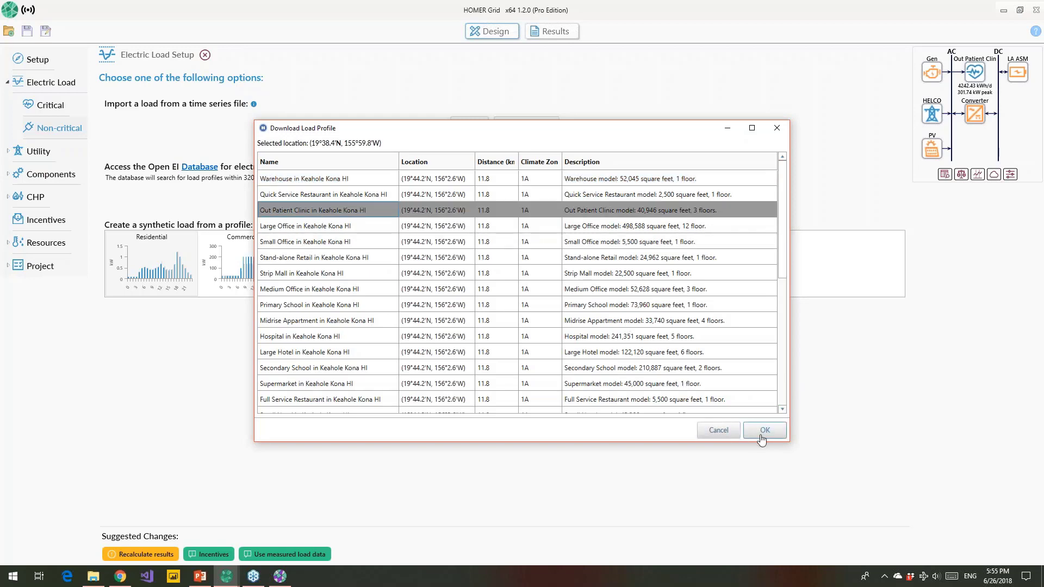
pyautogui.click(763, 431)
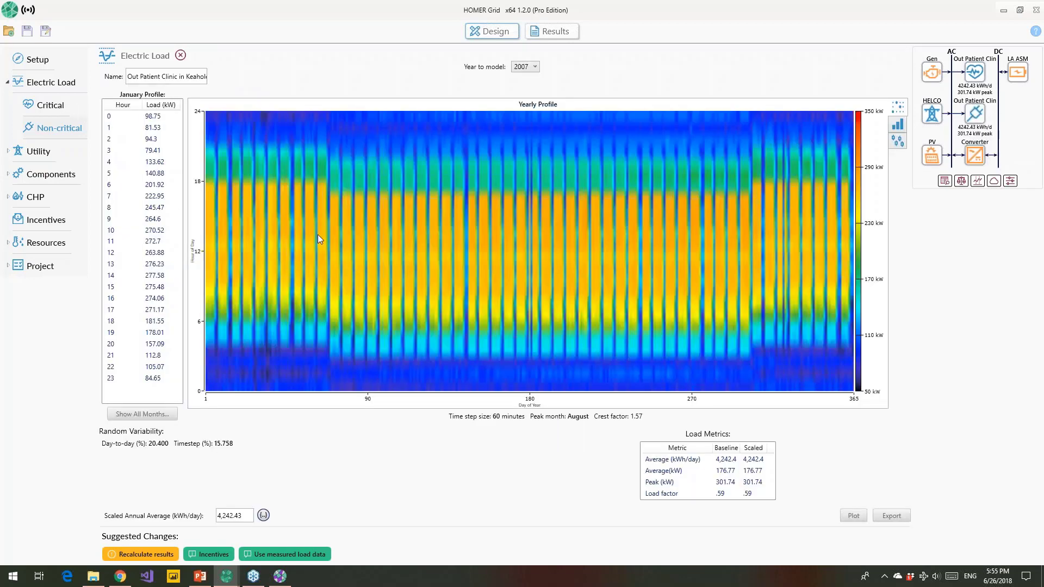
# Step: Set the non-critical load's scaled annual average to 2969 kWh/day
pyautogui.moveTo(318, 234)
pyautogui.moveTo(248, 516); pyautogui.dragTo(210, 517)
pyautogui.write('2969')
# Step: Set the critical load's scaled annual average to 1,272 kWh/day
pyautogui.click(60, 107)
pyautogui.click(244, 514)
pyautogui.moveTo(244, 515); pyautogui.dragTo(211, 516)
pyautogui.write('1')
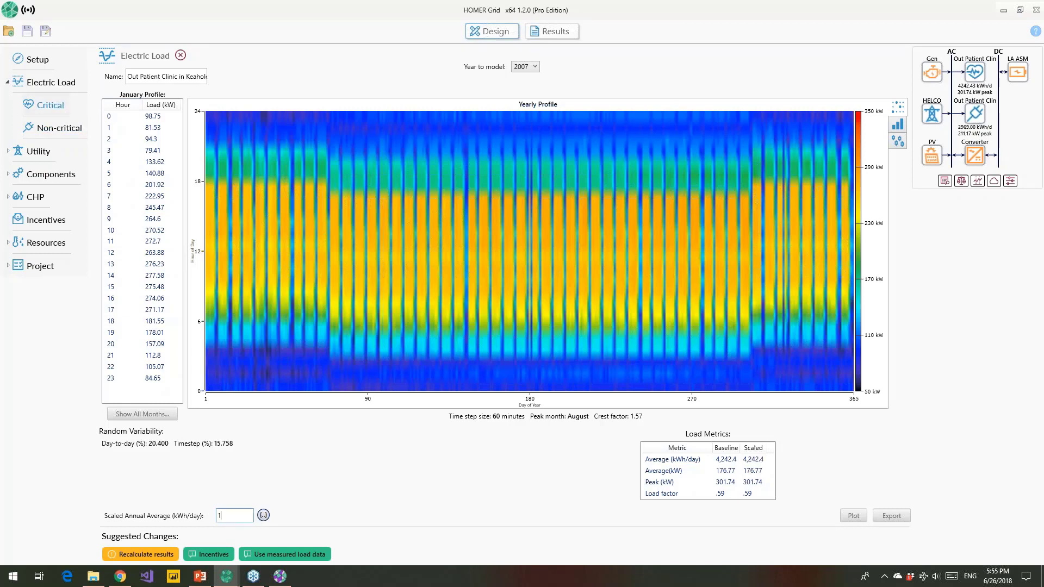
pyautogui.write(',272')
pyautogui.press('Return')
# Step: Run the optimization results, then switch to the other HOMER Grid project window
pyautogui.click(552, 31)
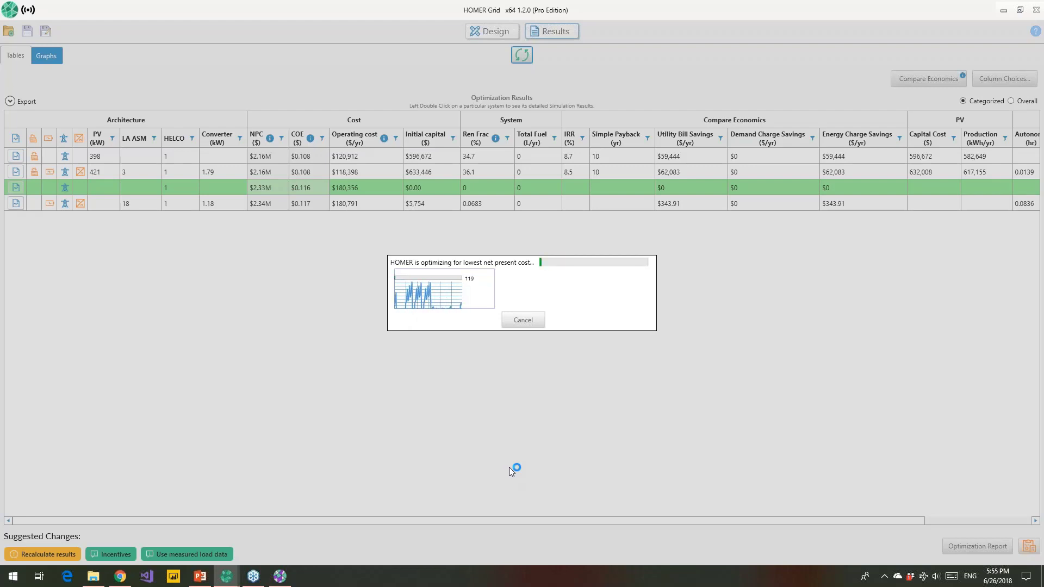
pyautogui.moveTo(226, 576)
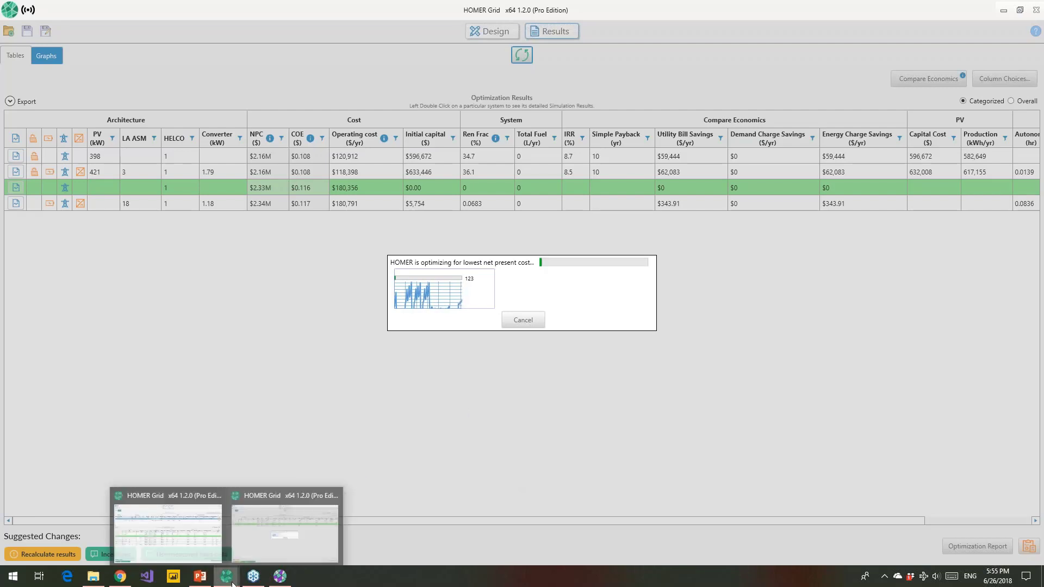
pyautogui.click(204, 556)
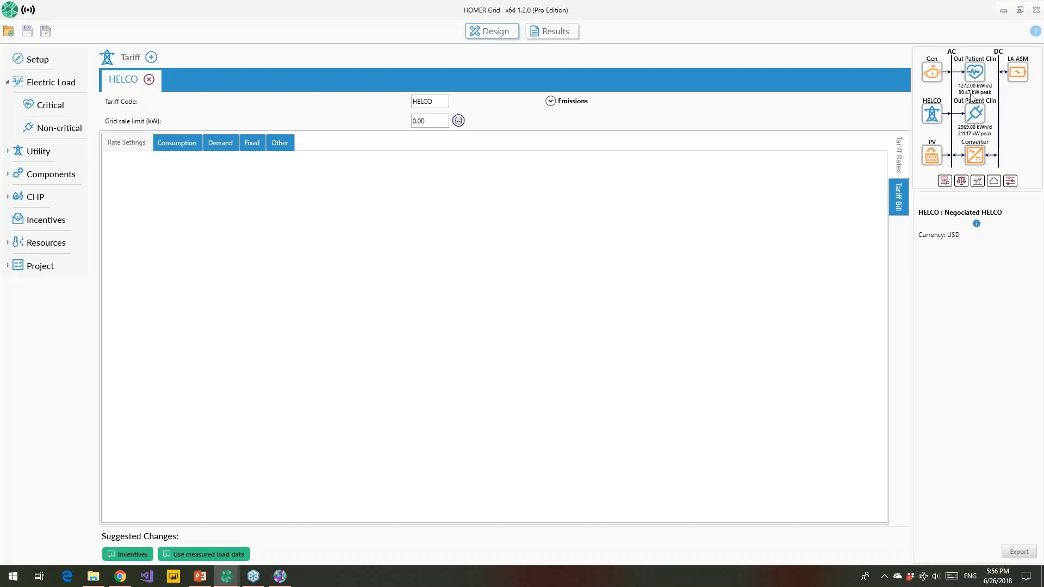
# Step: Compare 0-day and 10-day outage results, select the $2.79M grid-only system, then return to PowerPoint
pyautogui.click(575, 30)
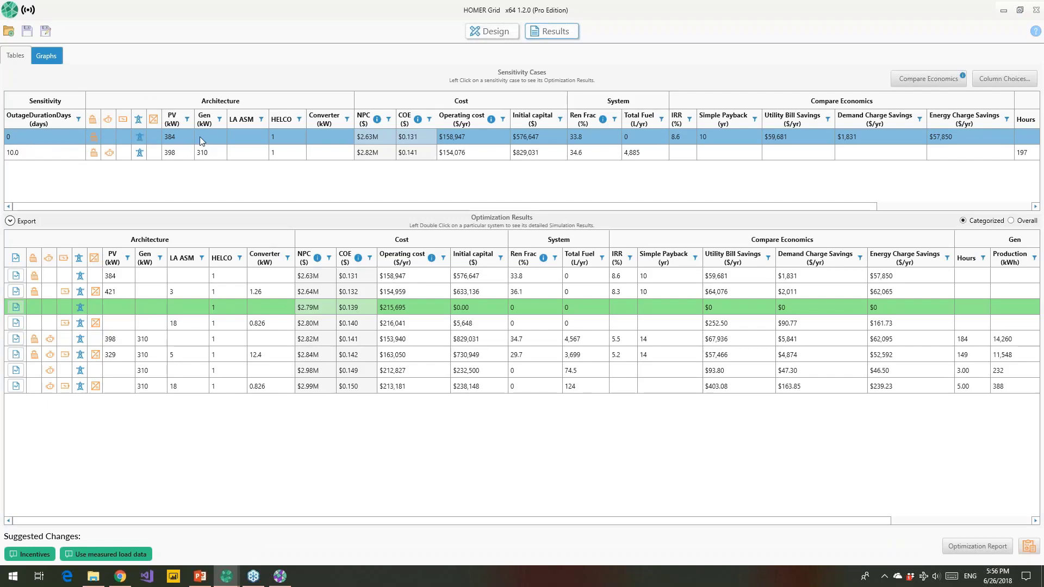
pyautogui.click(218, 138)
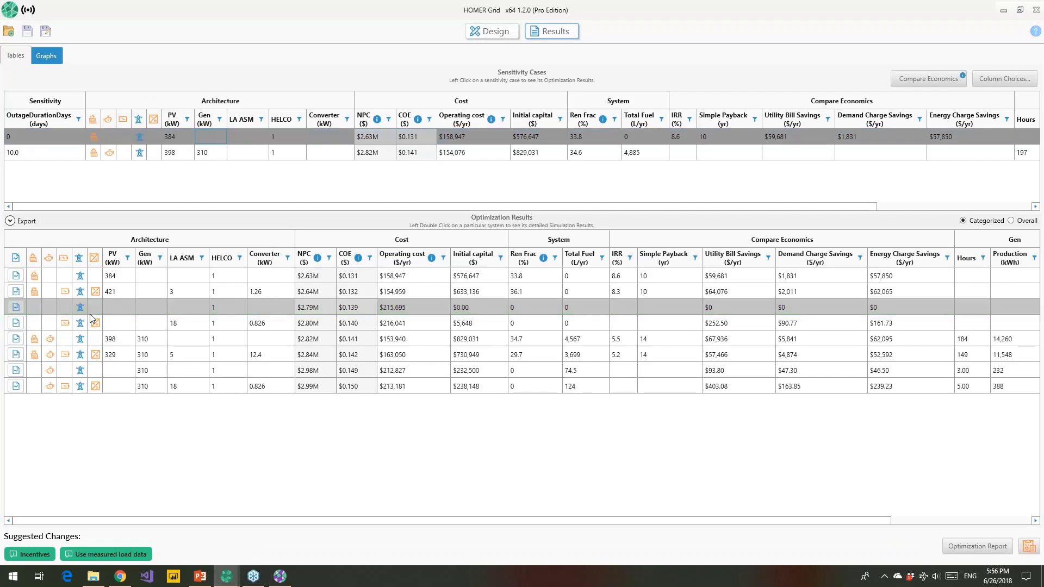
pyautogui.click(215, 152)
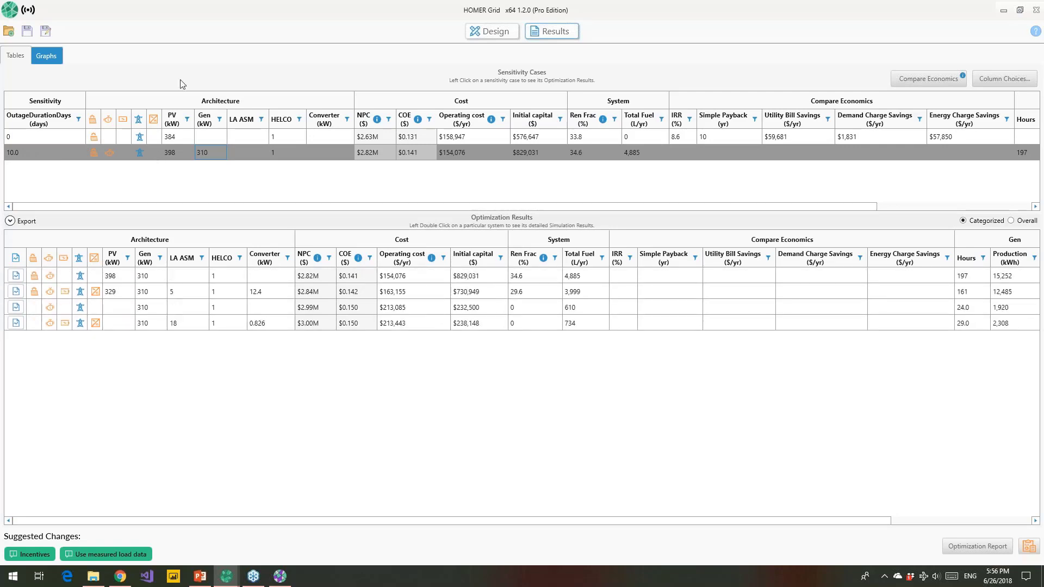
pyautogui.click(154, 140)
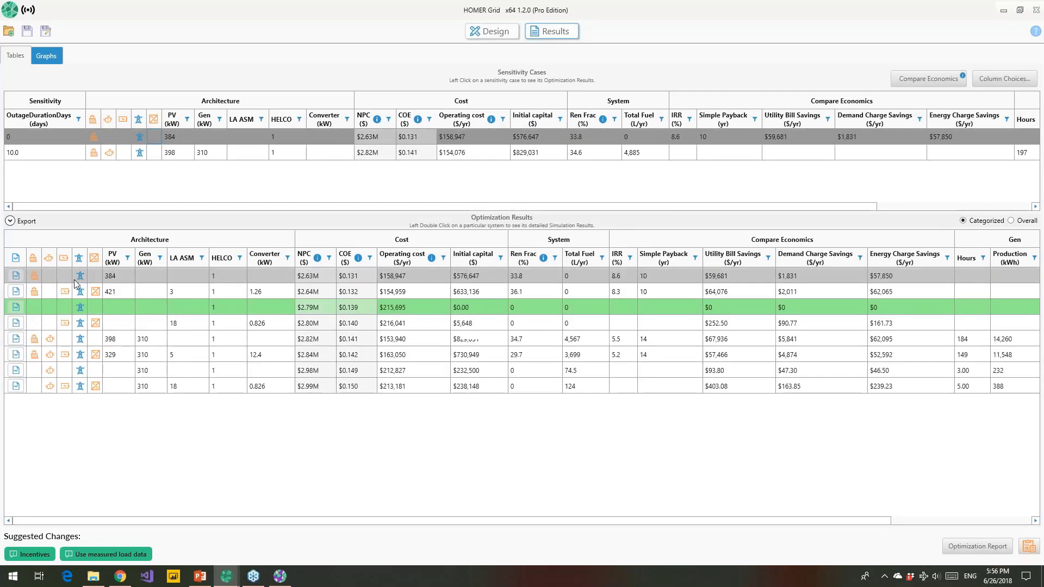
pyautogui.click(50, 307)
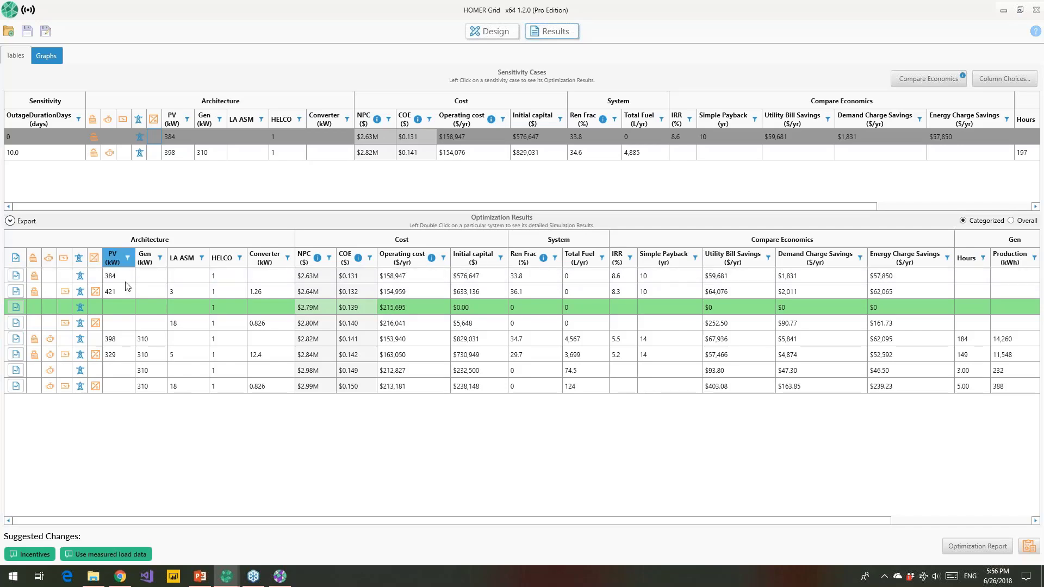
pyautogui.click(200, 576)
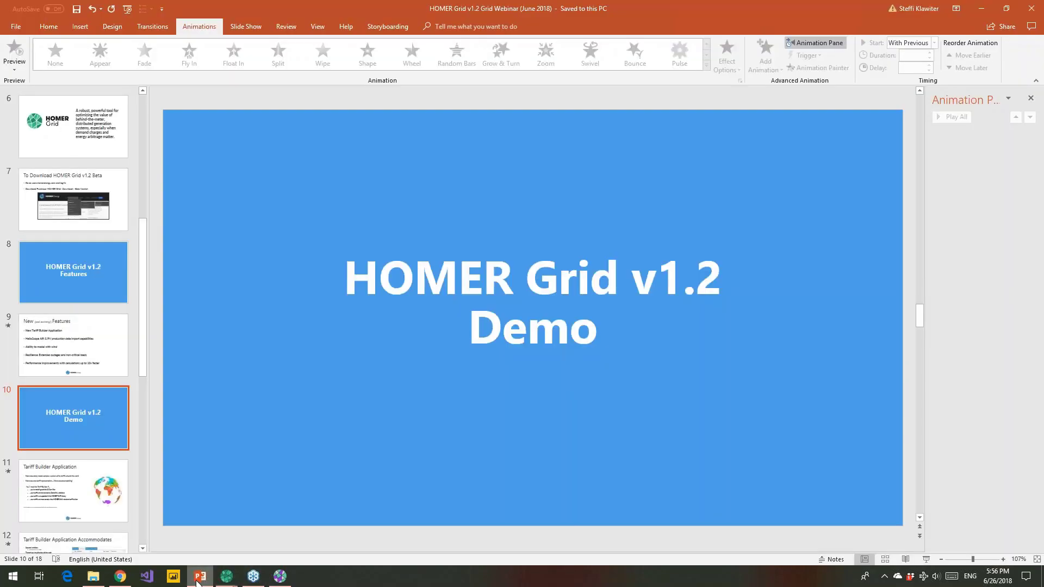
# Step: Present slide 9 through the Tariff Builder, HelioScope API and wind bullets, then exit the show
pyautogui.click(90, 369)
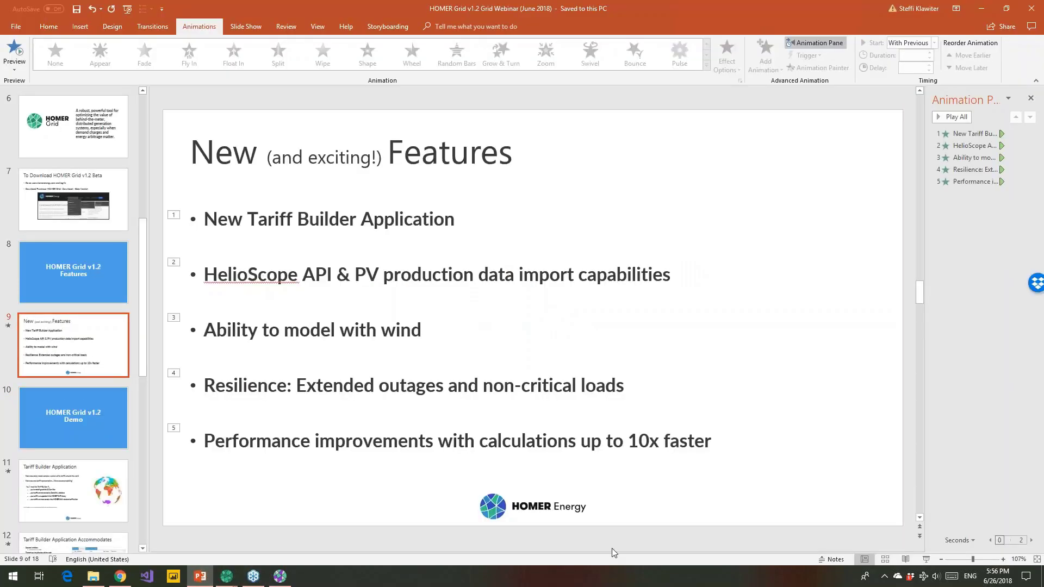
pyautogui.click(926, 559)
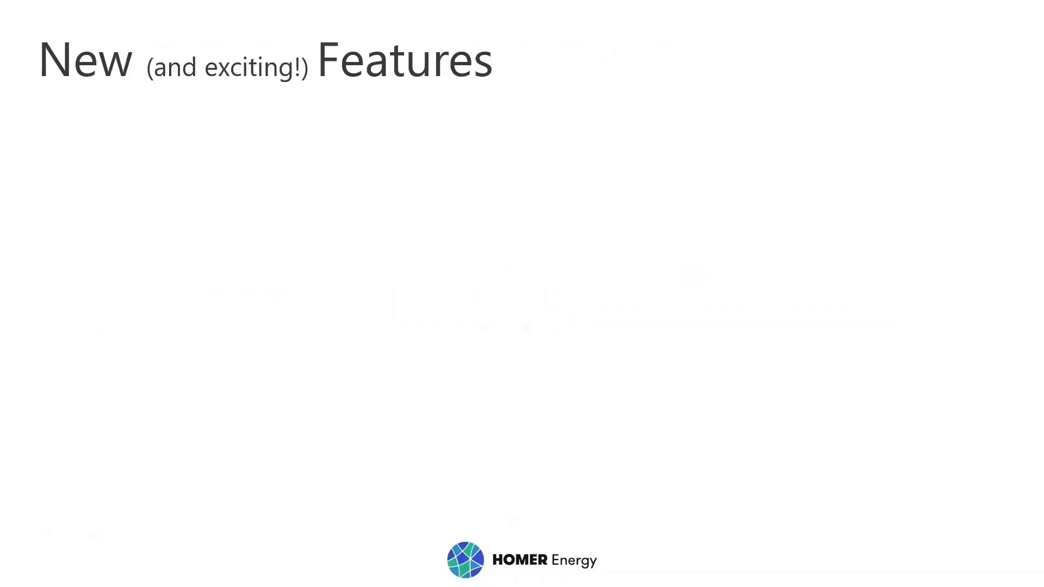
pyautogui.click(547, 447)
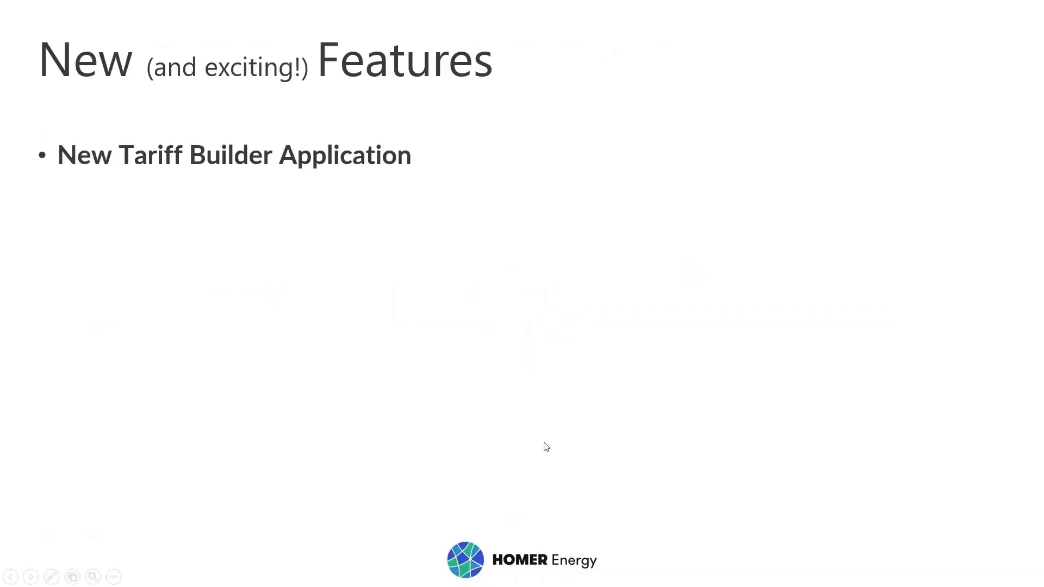
pyautogui.click(547, 447)
pyautogui.press('Right')
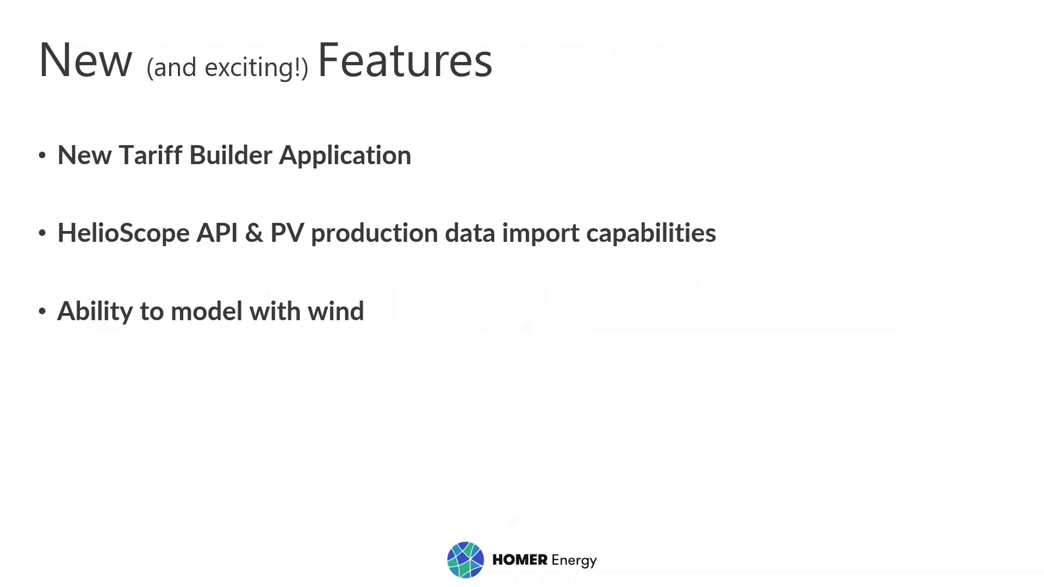
pyautogui.press('Escape')
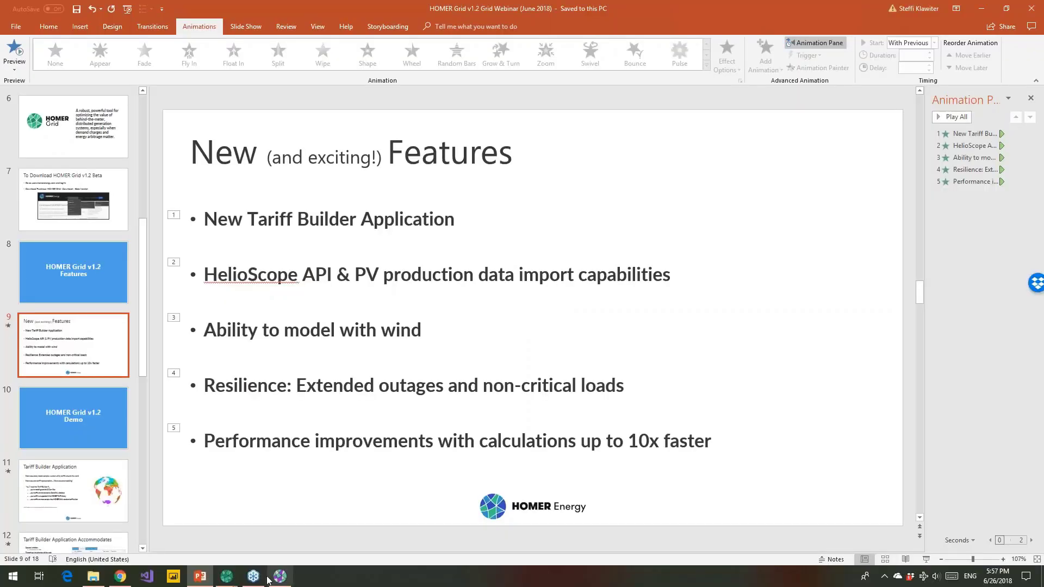
# Step: Add a XANT M-21 [100kW] wind turbine in the second HOMER Grid window, then return to PowerPoint
pyautogui.moveTo(226, 575)
pyautogui.click(260, 560)
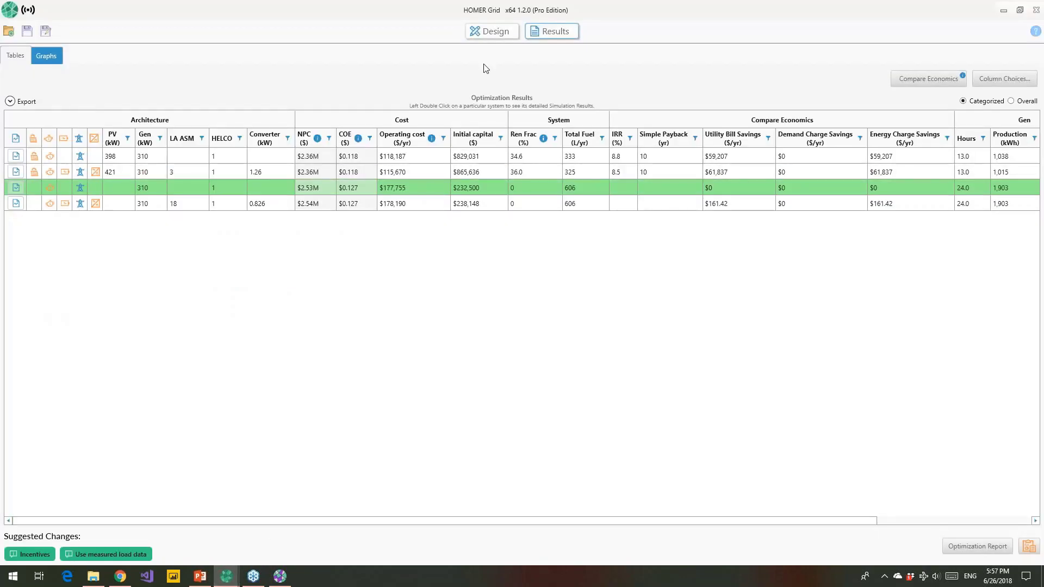
pyautogui.click(489, 31)
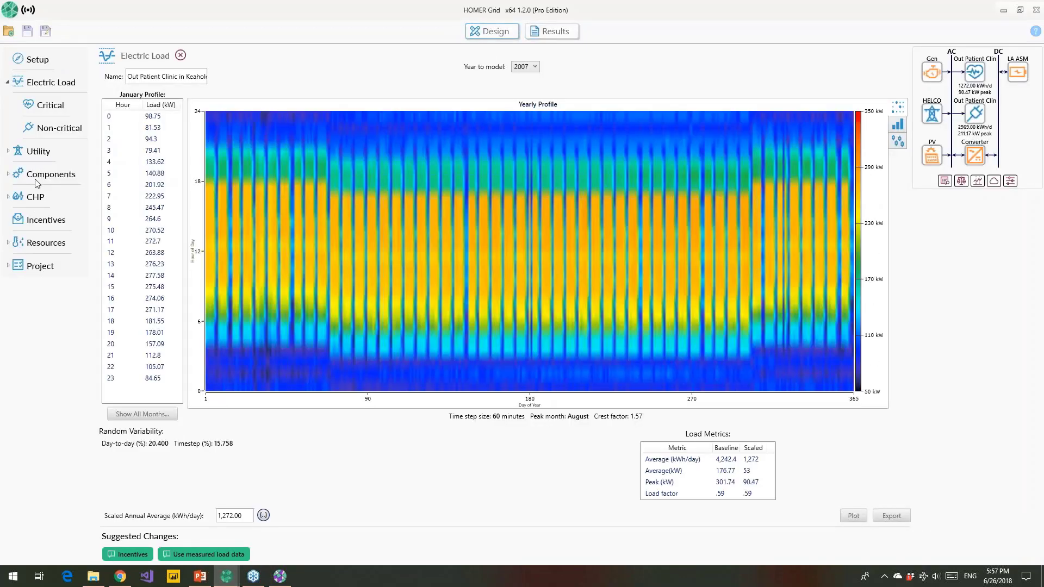
pyautogui.click(39, 175)
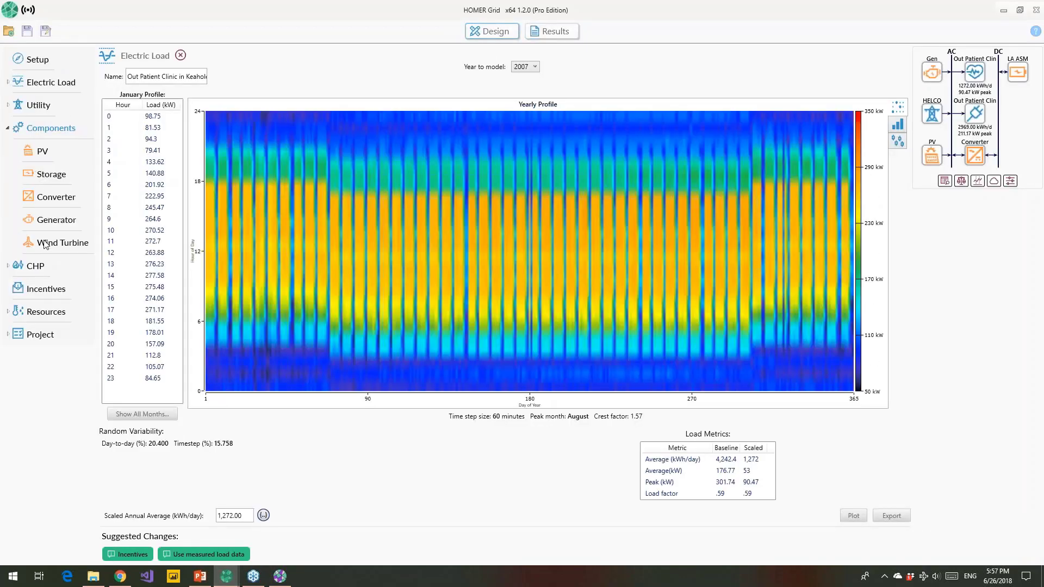
pyautogui.click(48, 242)
pyautogui.click(553, 204)
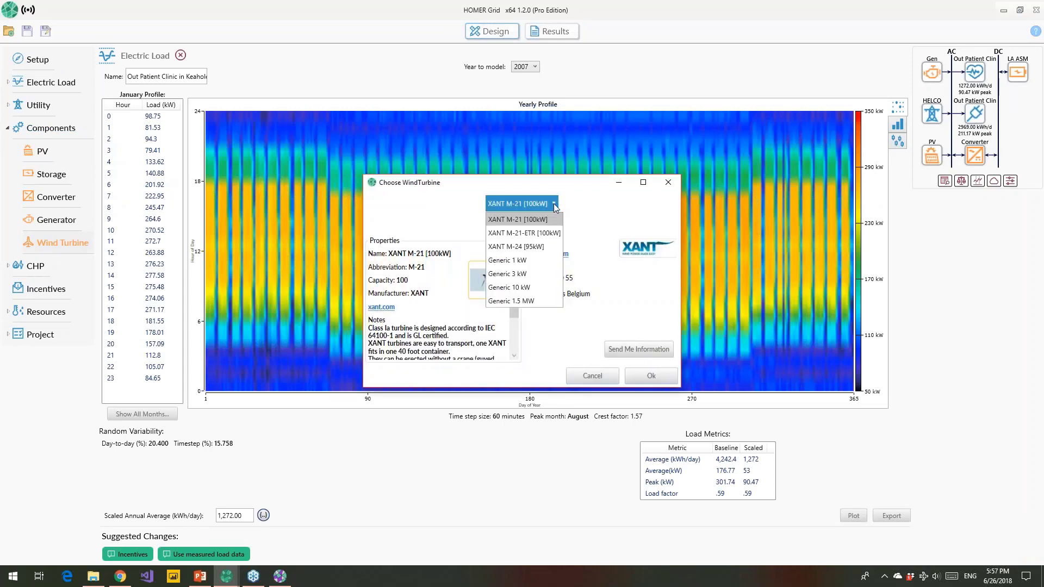
pyautogui.click(553, 203)
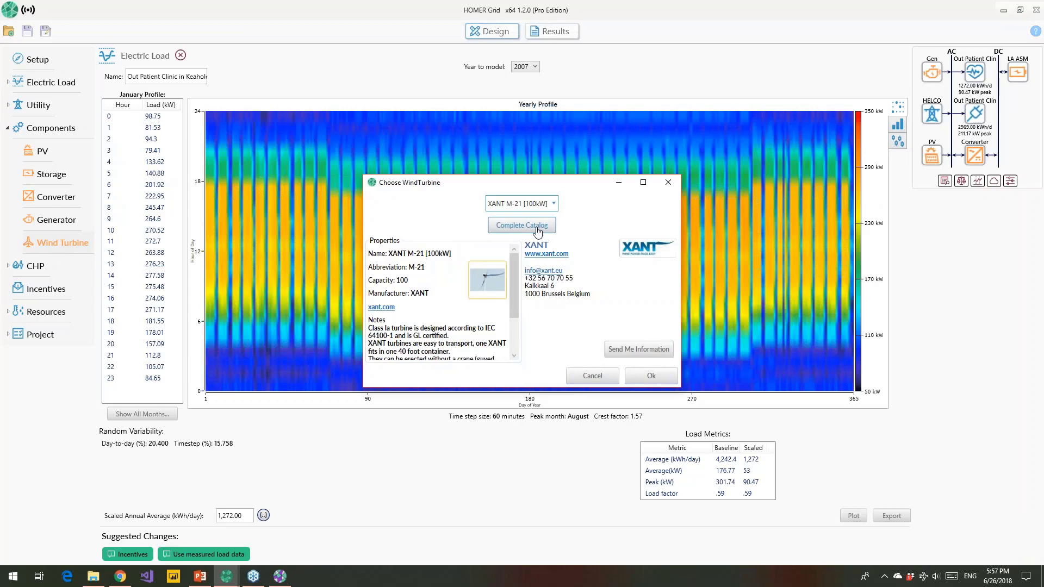
pyautogui.click(651, 376)
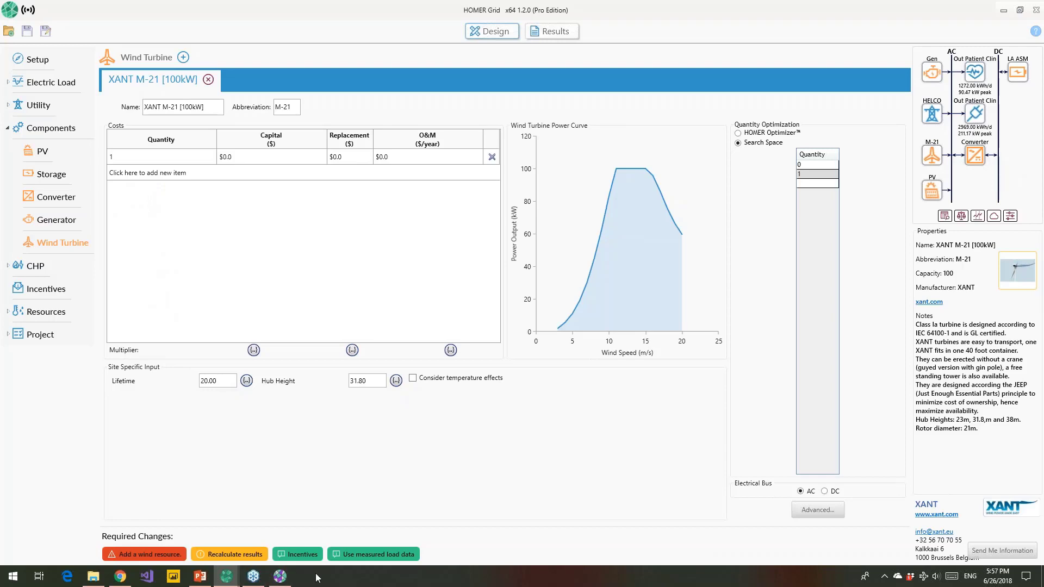
pyautogui.click(205, 580)
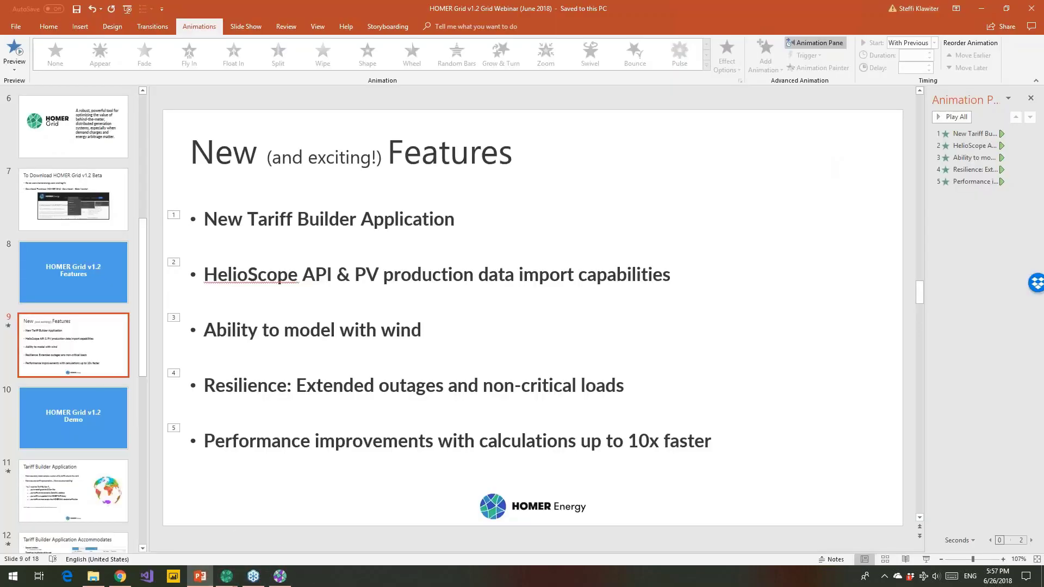
# Step: Present from slide 10 to the Tariff Builder Application slide, revealing both its bullets
pyautogui.click(84, 432)
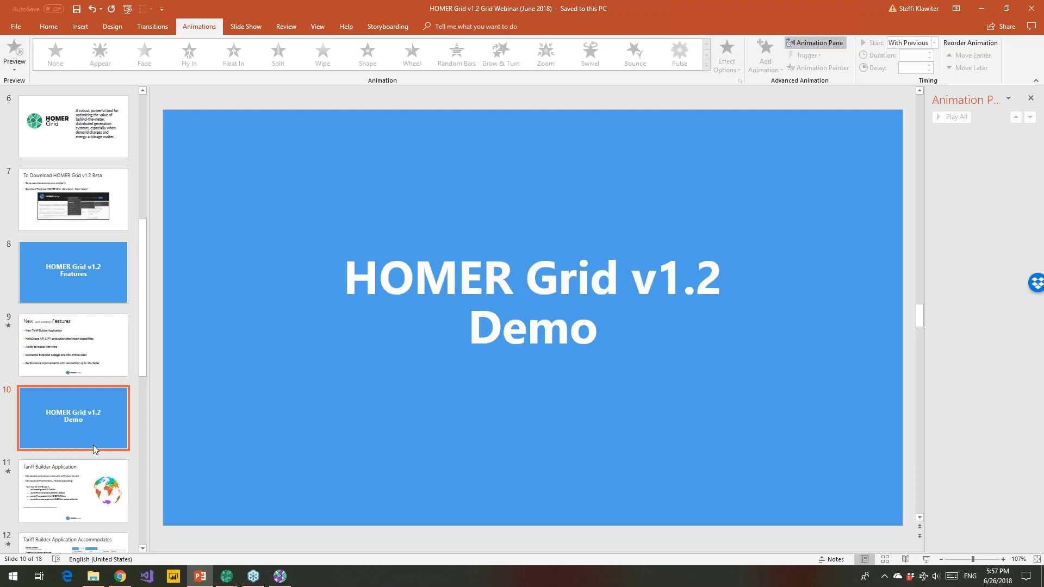
pyautogui.click(926, 559)
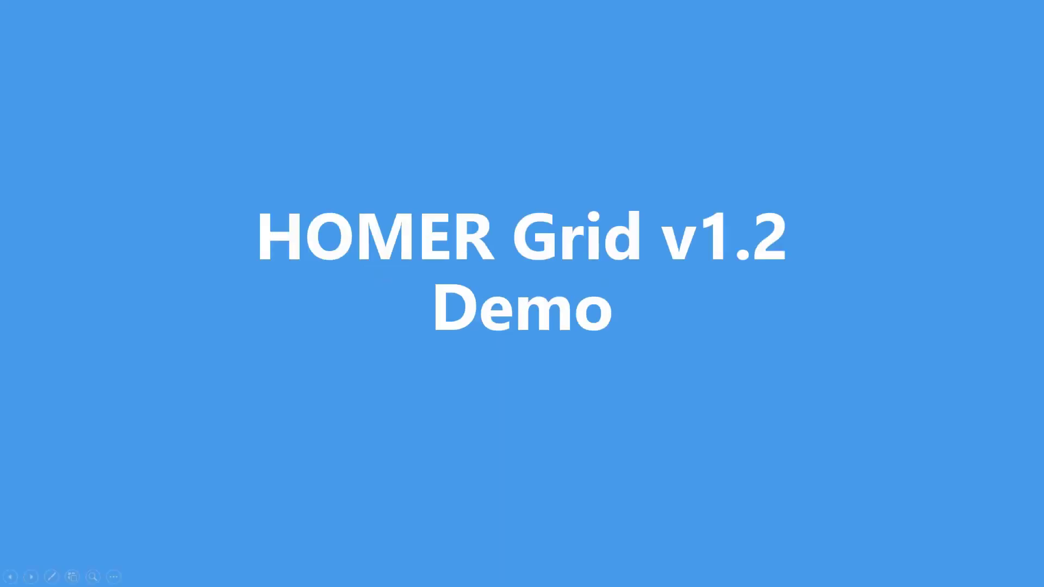
pyautogui.click(559, 483)
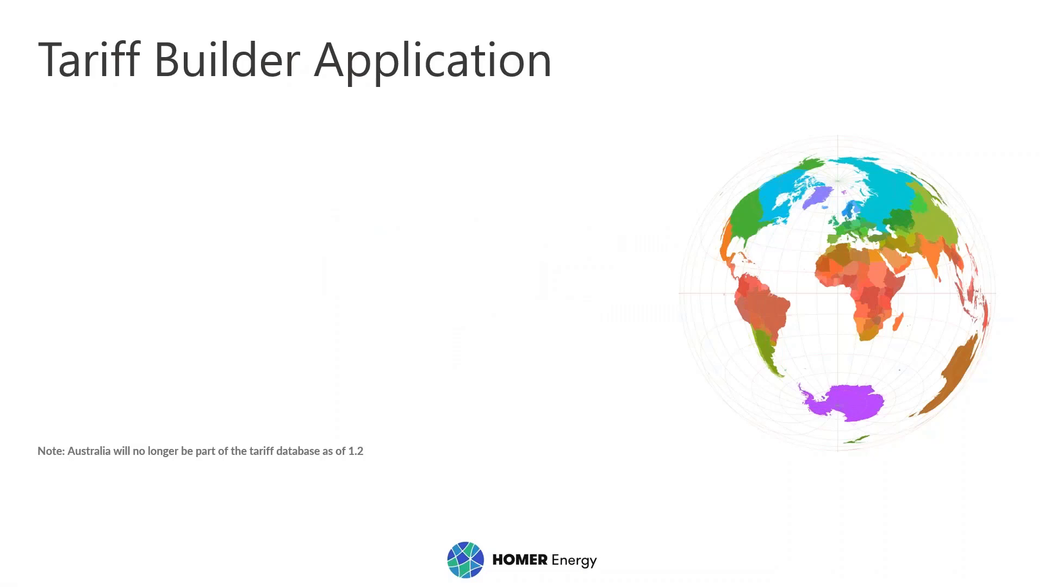
pyautogui.press('Right')
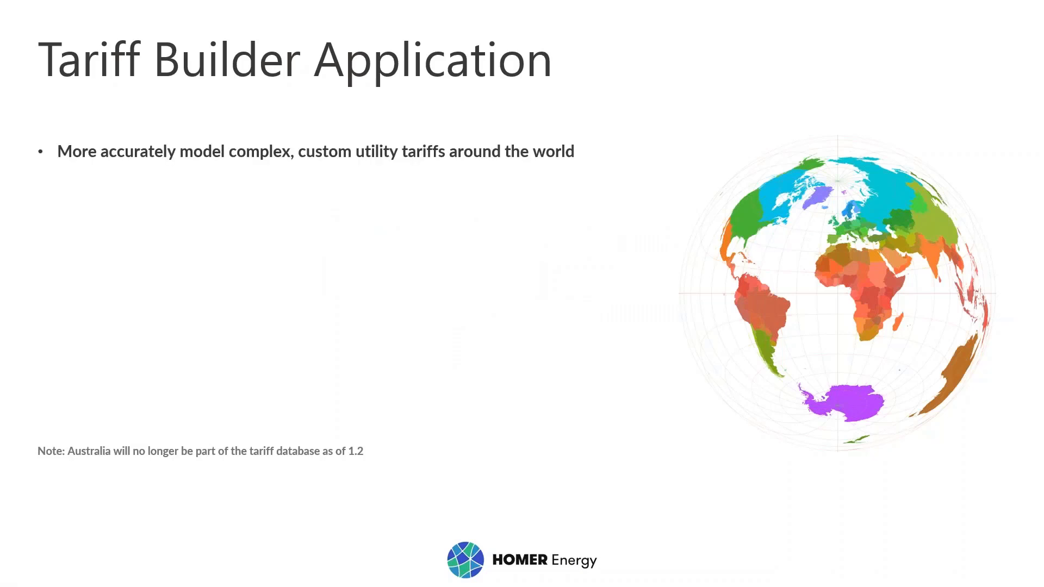
pyautogui.press('Right')
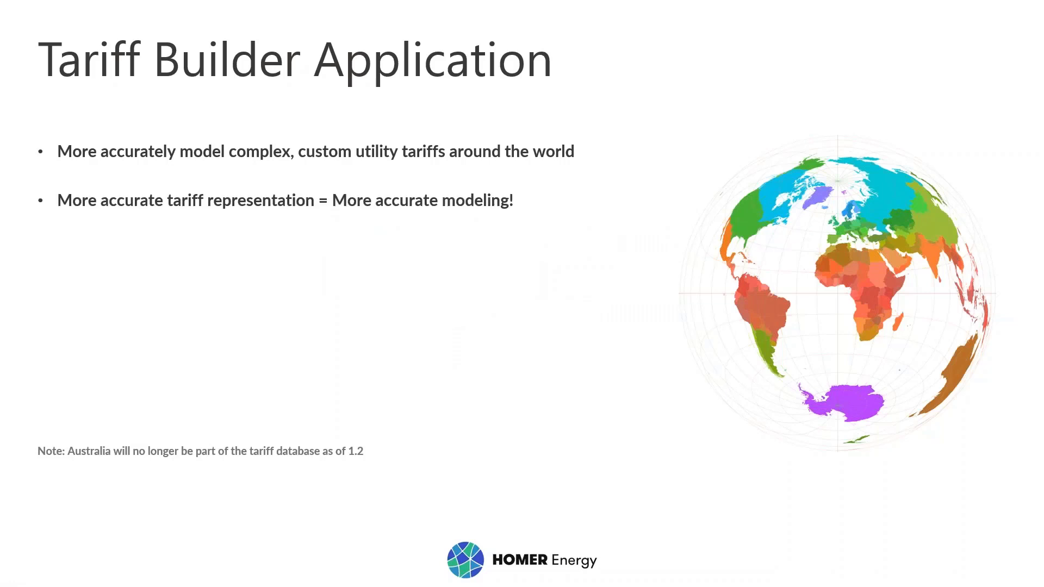
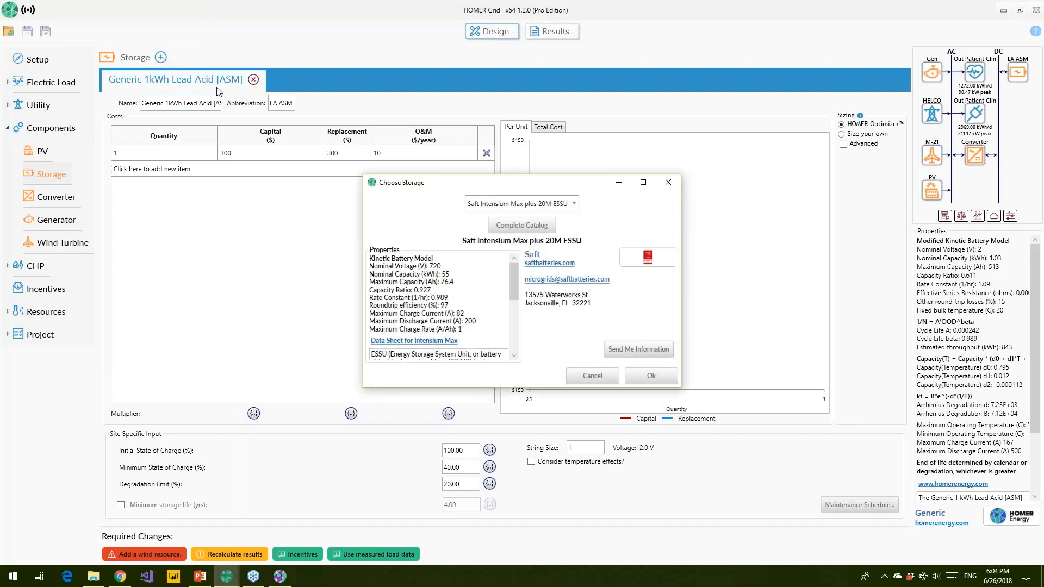
# Step: Enlarge the complete storage catalog and widen its Model column to show Saft, Generic, PHI and BAE models
pyautogui.click(496, 180)
pyautogui.moveTo(435, 182); pyautogui.dragTo(216, 114)
pyautogui.click(312, 157)
pyautogui.moveTo(400, 189); pyautogui.dragTo(210, 97)
pyautogui.moveTo(467, 83); pyautogui.dragTo(473, 11)
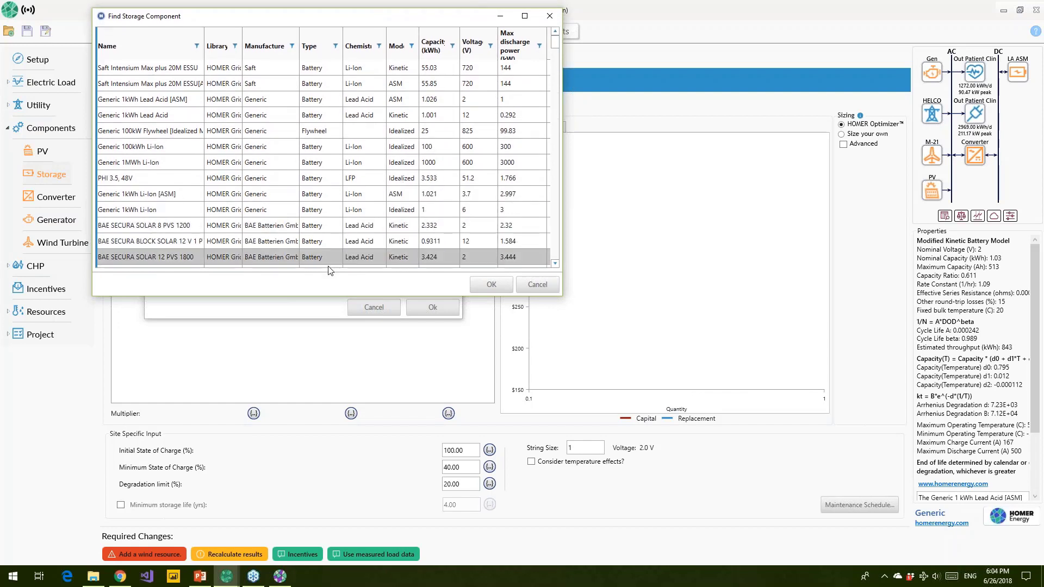
pyautogui.moveTo(318, 299); pyautogui.dragTo(273, 559)
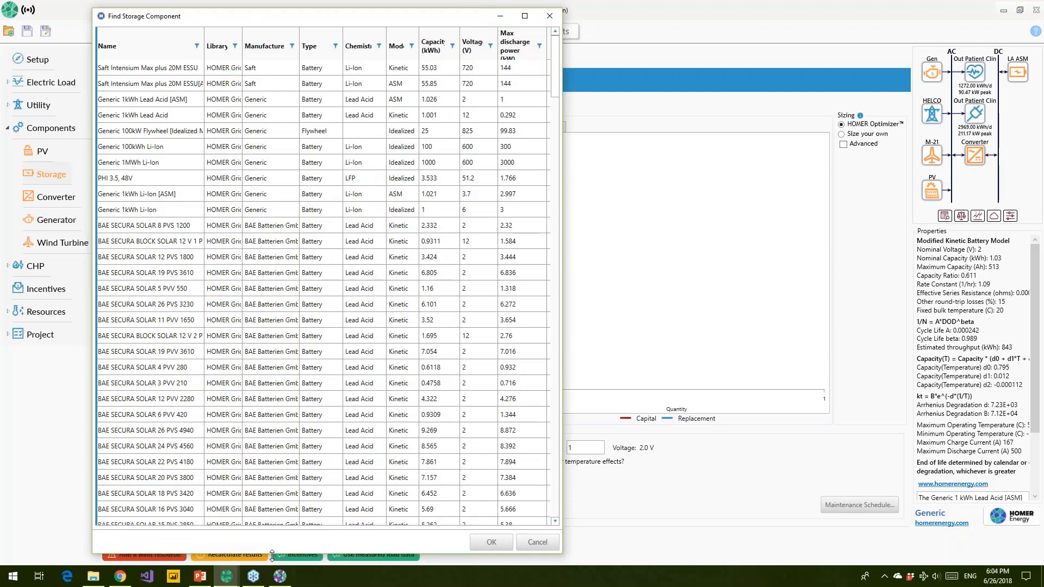
pyautogui.moveTo(423, 43); pyautogui.dragTo(441, 43)
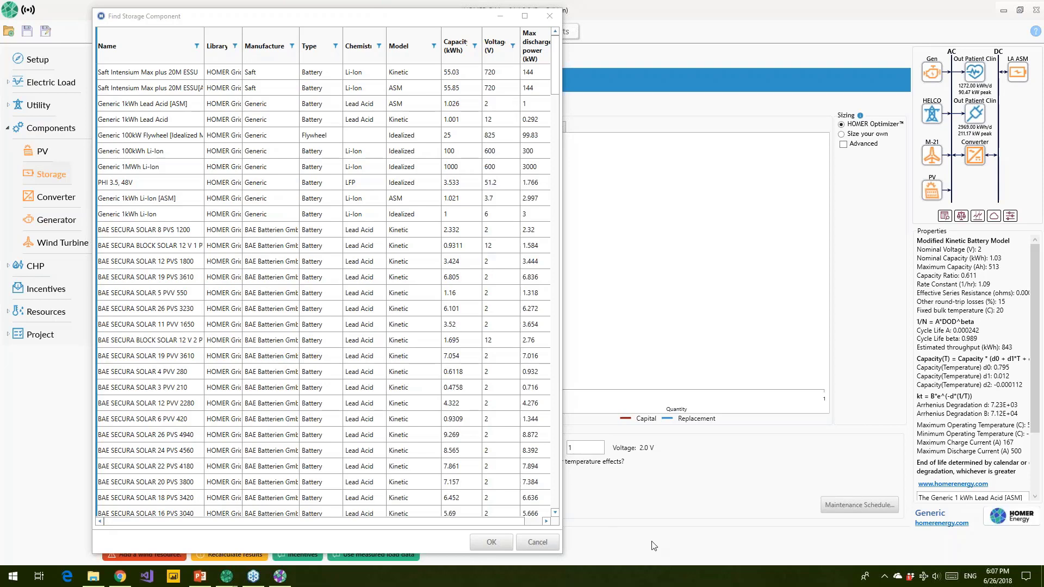
pyautogui.click(624, 545)
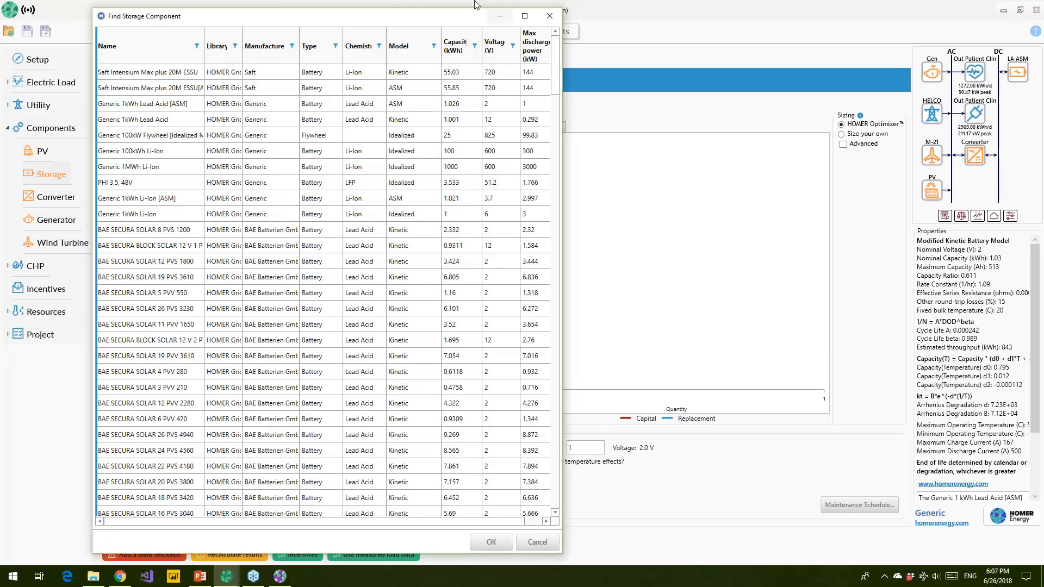
# Step: Close the storage catalog and chooser without changing the battery, then open the Autosize Genset generator page
pyautogui.click(550, 20)
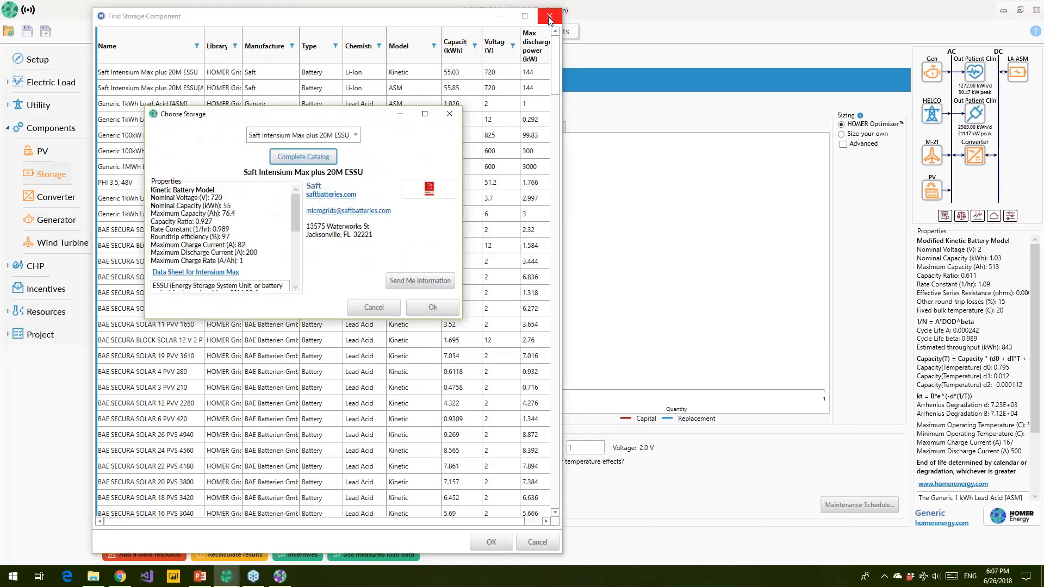
pyautogui.moveTo(367, 121); pyautogui.dragTo(299, 213)
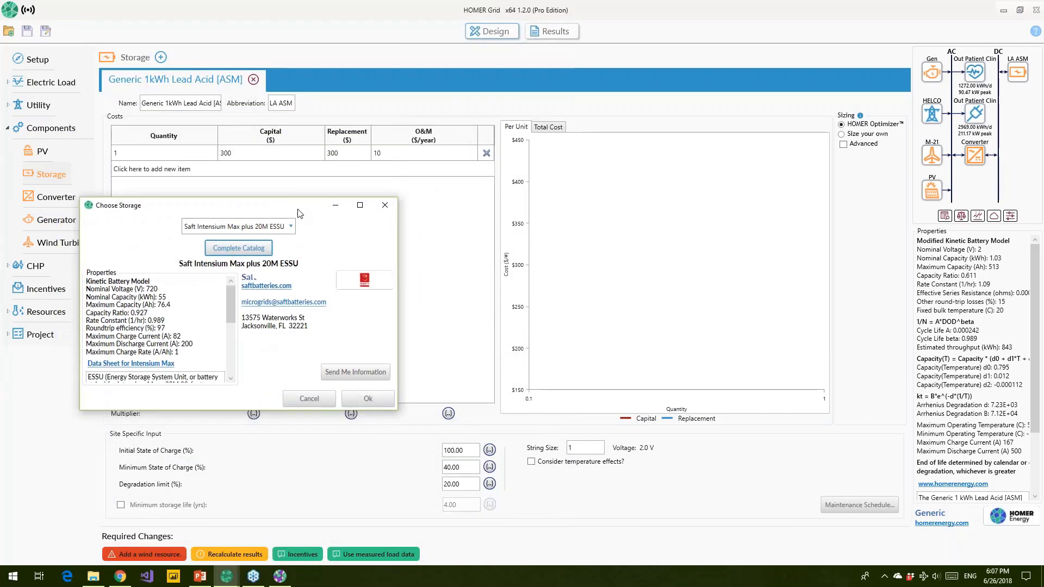
pyautogui.click(385, 207)
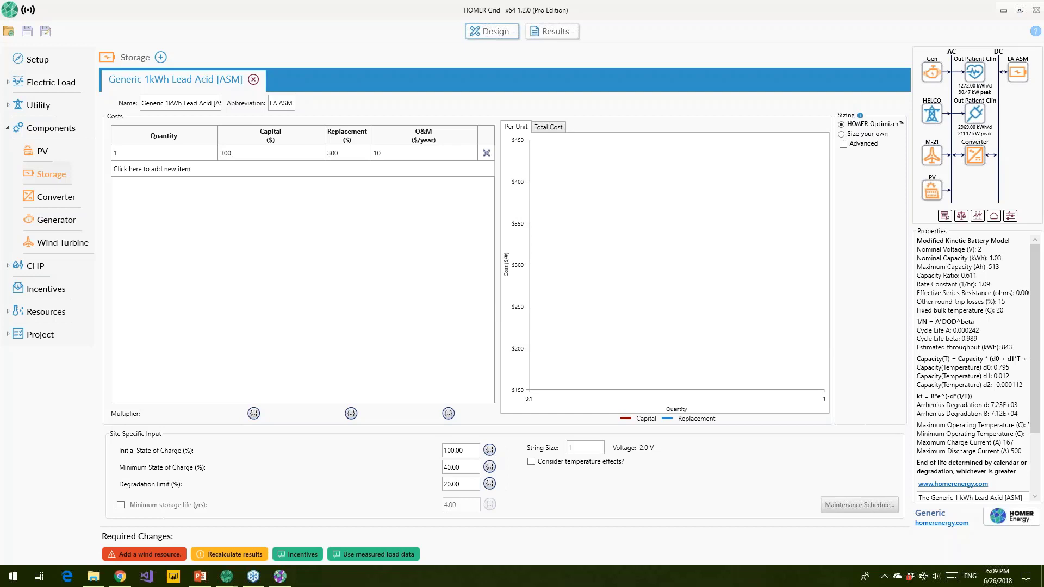
pyautogui.click(51, 218)
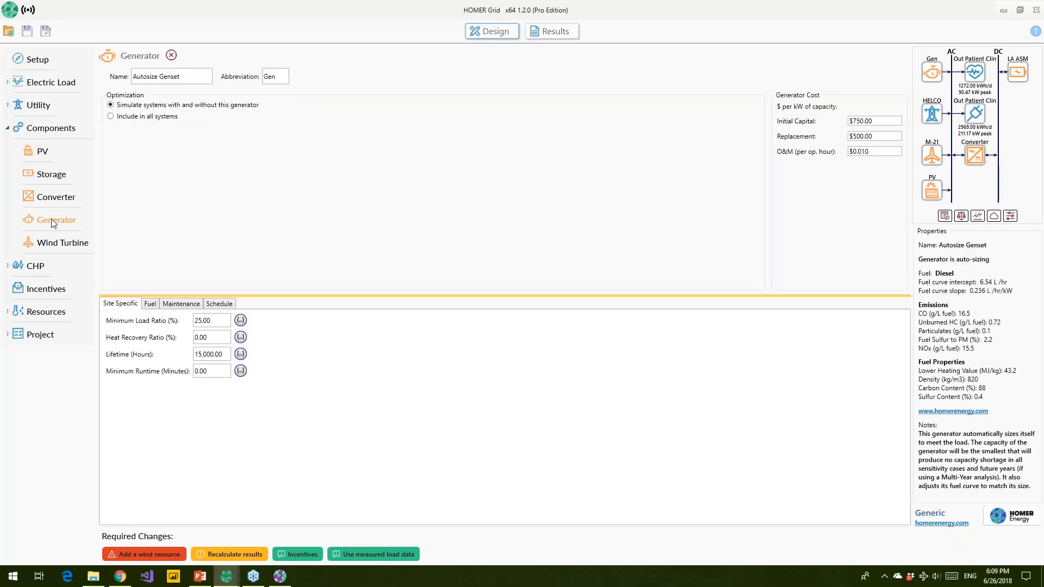
# Step: Try a 1.5 $/L diesel price sensitivity value, then cancel it, keeping the price at 1.00 $/L
pyautogui.click(150, 303)
pyautogui.click(182, 319)
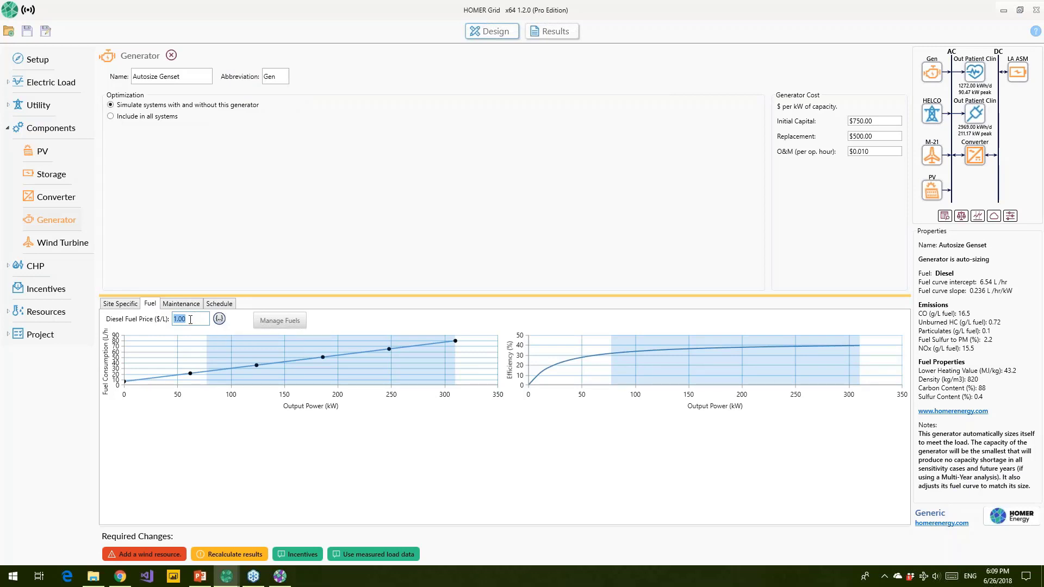
pyautogui.click(219, 320)
pyautogui.click(219, 320)
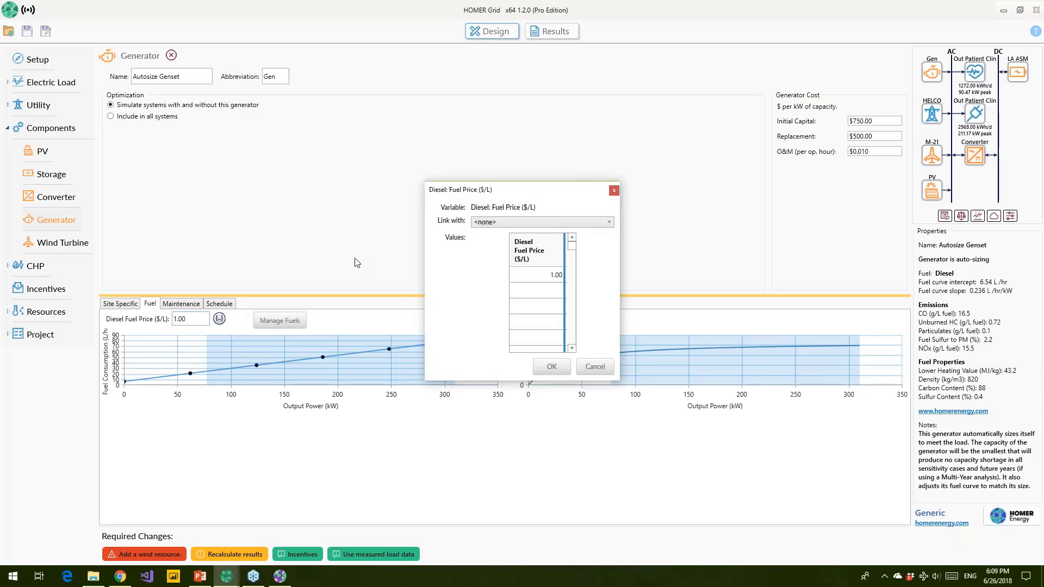
pyautogui.moveTo(433, 190); pyautogui.dragTo(209, 181)
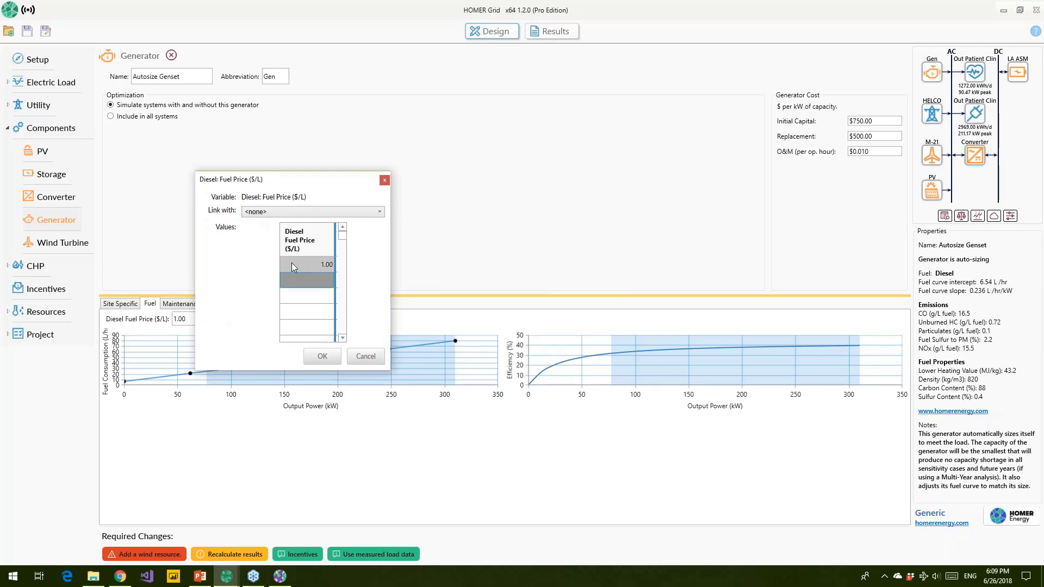
pyautogui.write('.5')
pyautogui.press('Return')
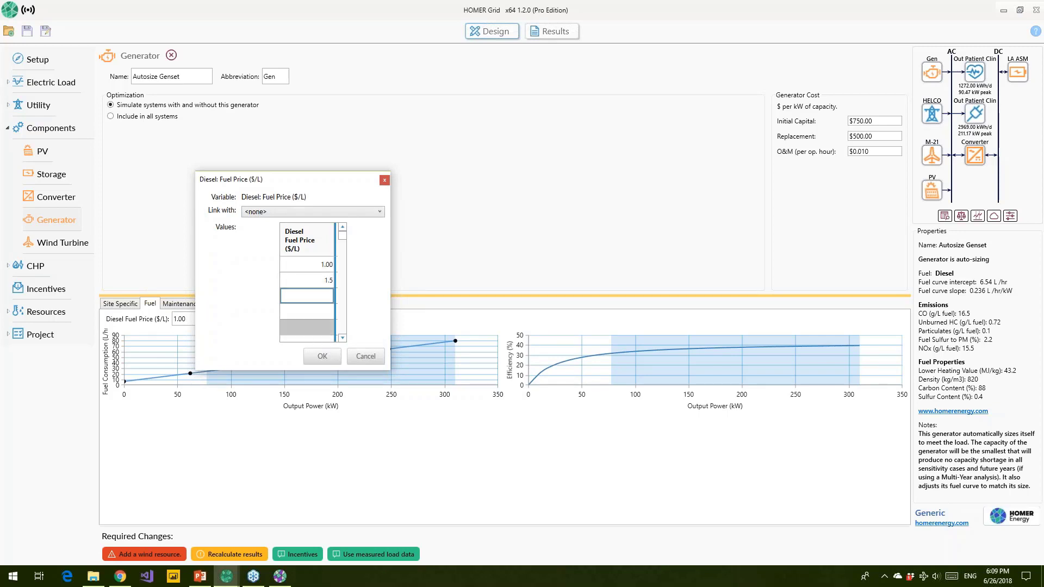
pyautogui.click(366, 357)
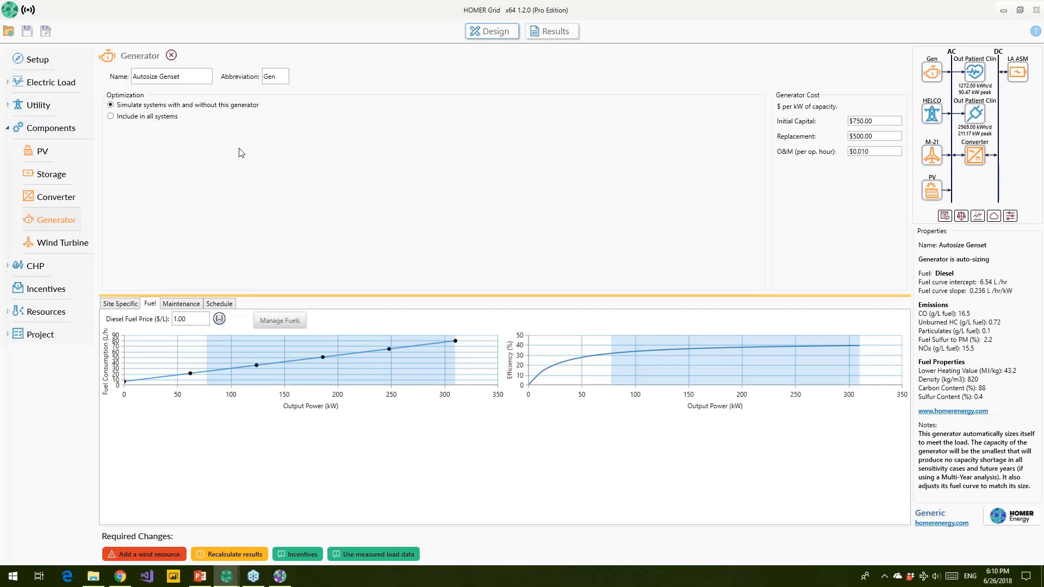
# Step: Browse the PV module list, keeping Generic flat plate PV, and close the PV chooser without adding anything
pyautogui.click(43, 152)
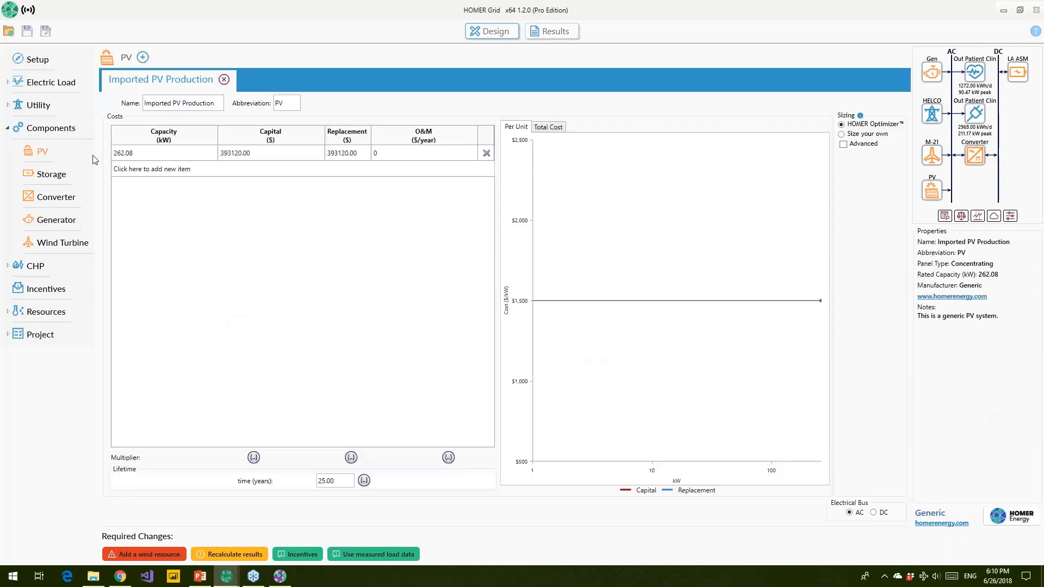
pyautogui.click(143, 57)
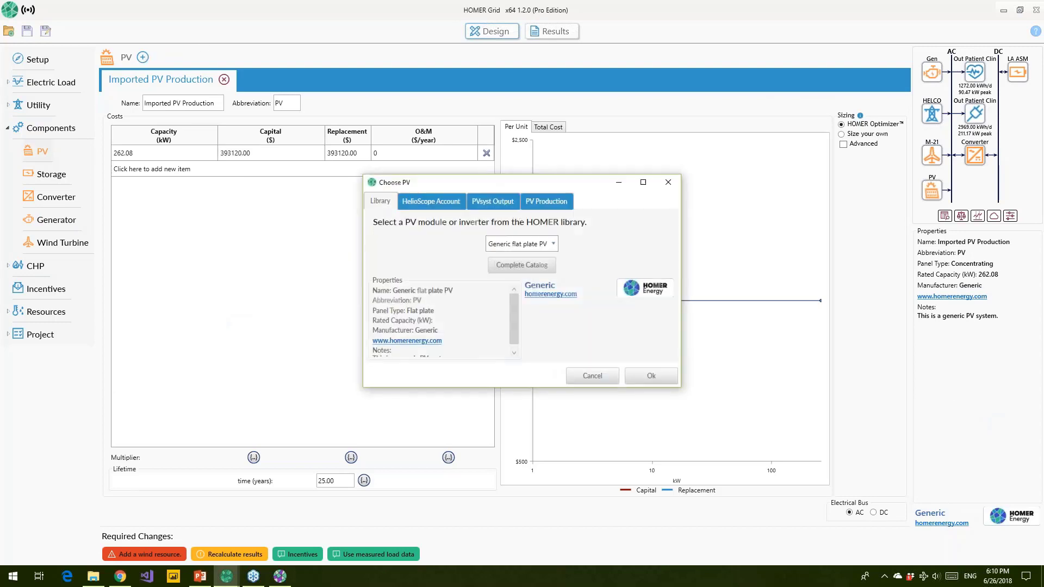
pyautogui.moveTo(487, 188); pyautogui.dragTo(295, 162)
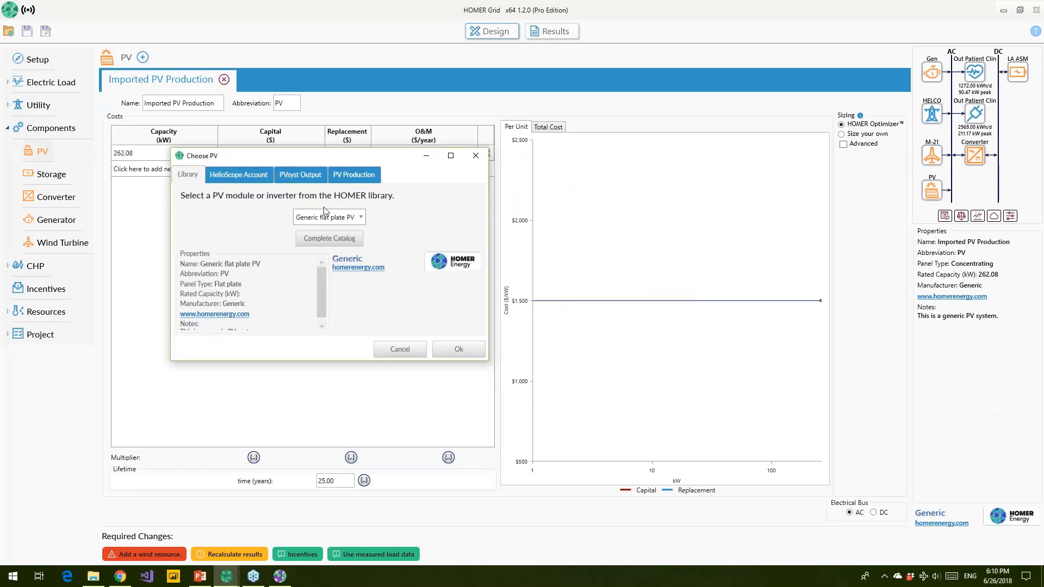
pyautogui.click(360, 217)
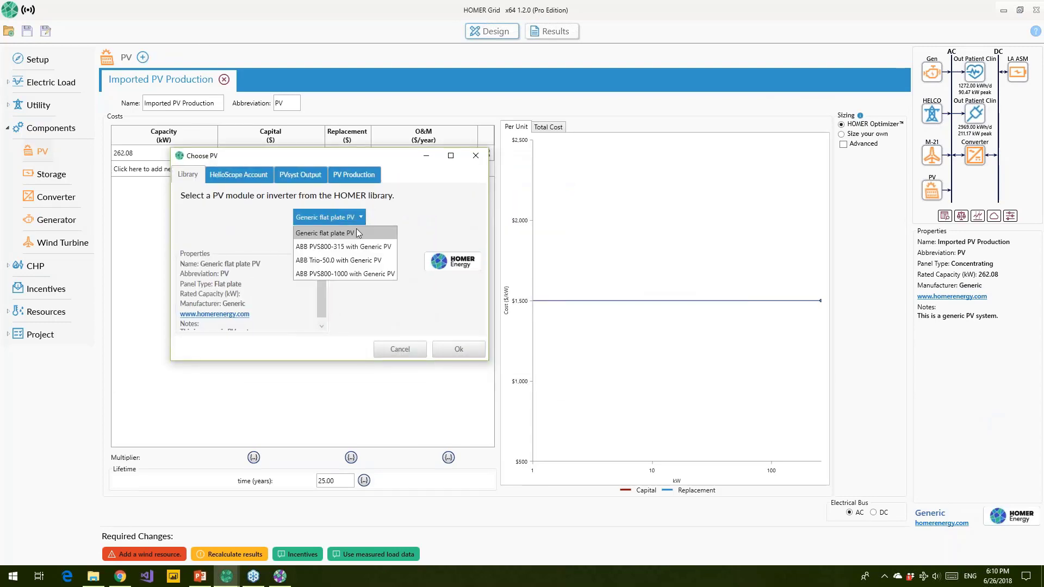
pyautogui.click(475, 155)
pyautogui.click(56, 174)
pyautogui.click(476, 157)
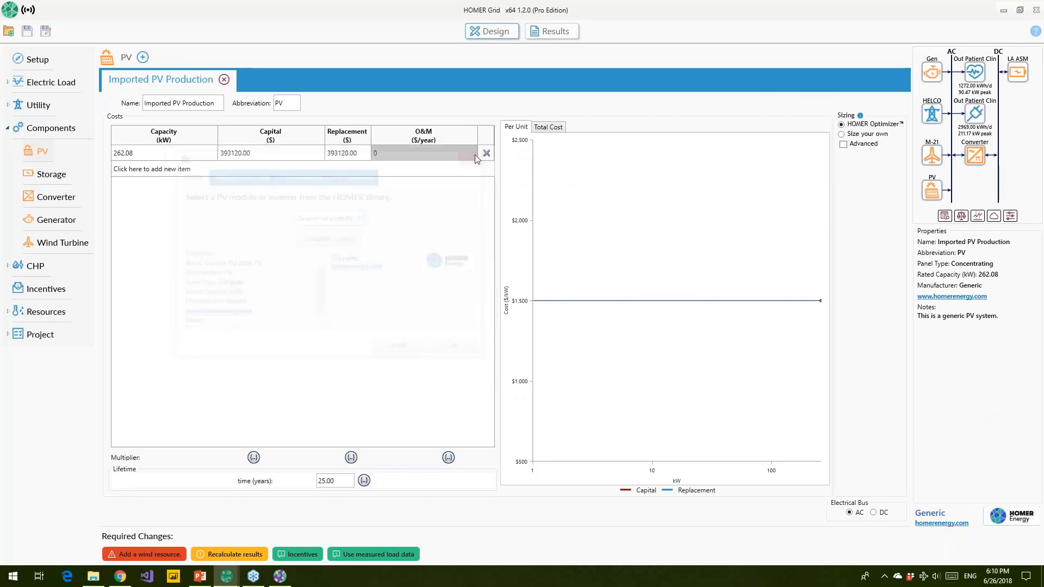
# Step: Browse the battery list in the storage chooser and close it without adding a battery
pyautogui.click(59, 175)
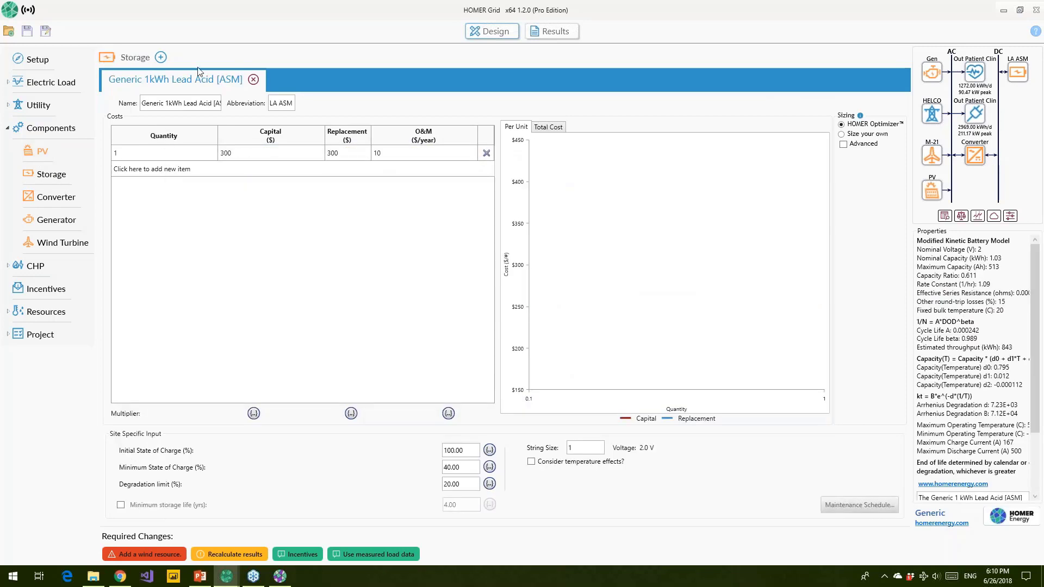
pyautogui.click(161, 57)
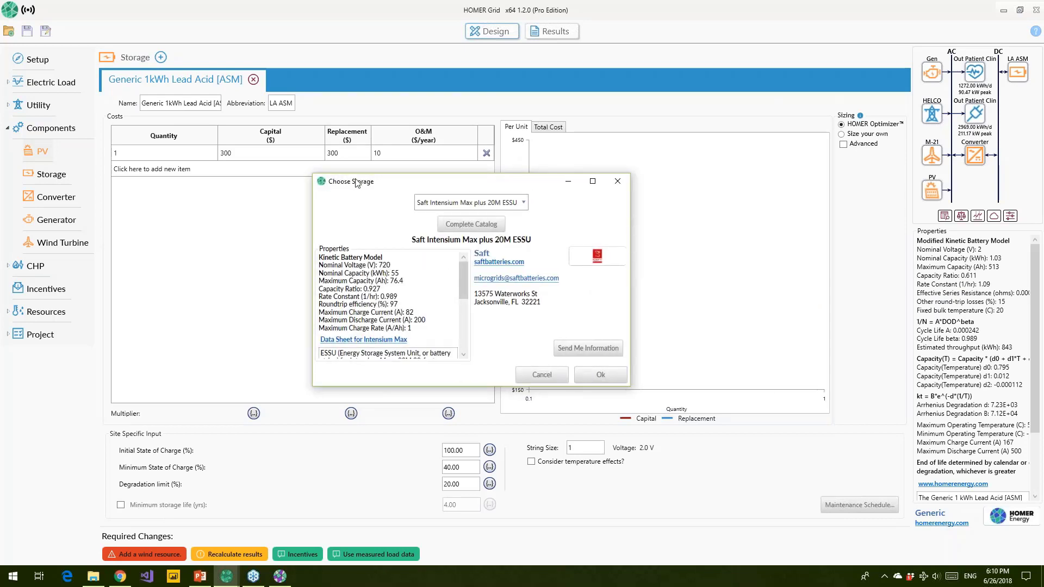
pyautogui.moveTo(356, 182); pyautogui.dragTo(234, 166)
pyautogui.click(381, 187)
pyautogui.scroll(3, 322, 274)
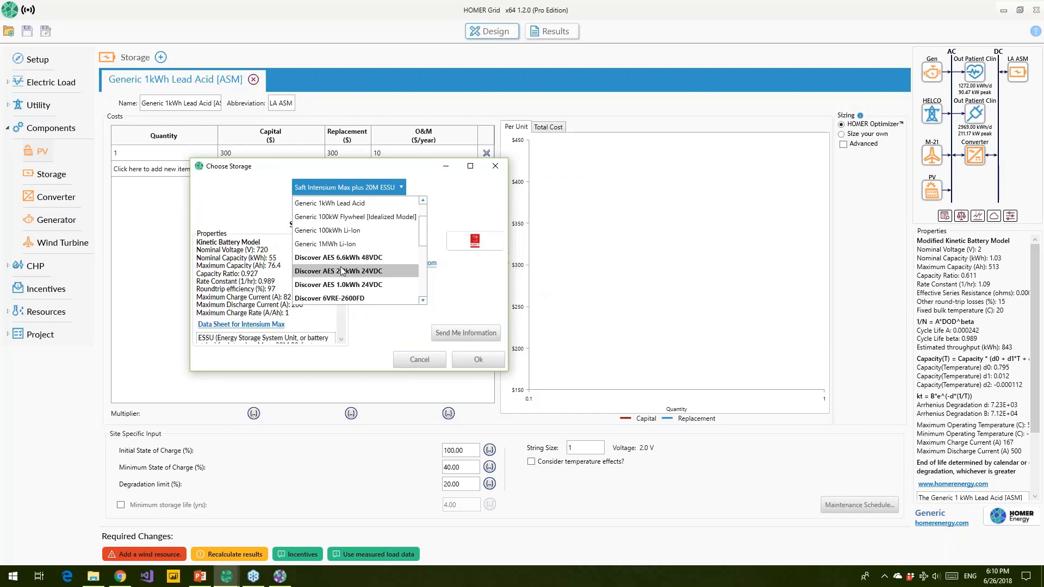
pyautogui.click(424, 172)
pyautogui.moveTo(427, 171); pyautogui.dragTo(382, 165)
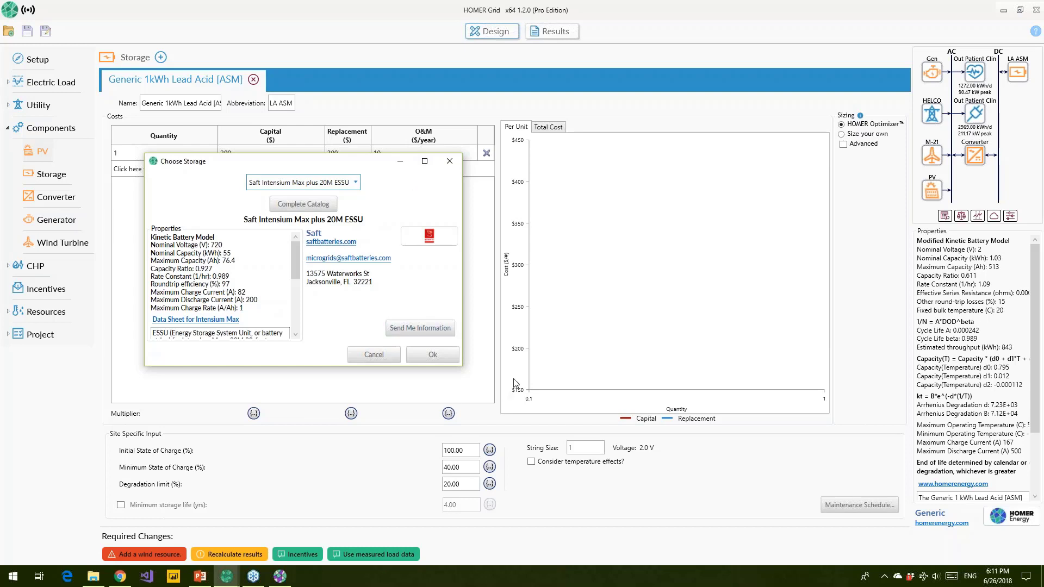
pyautogui.click(449, 162)
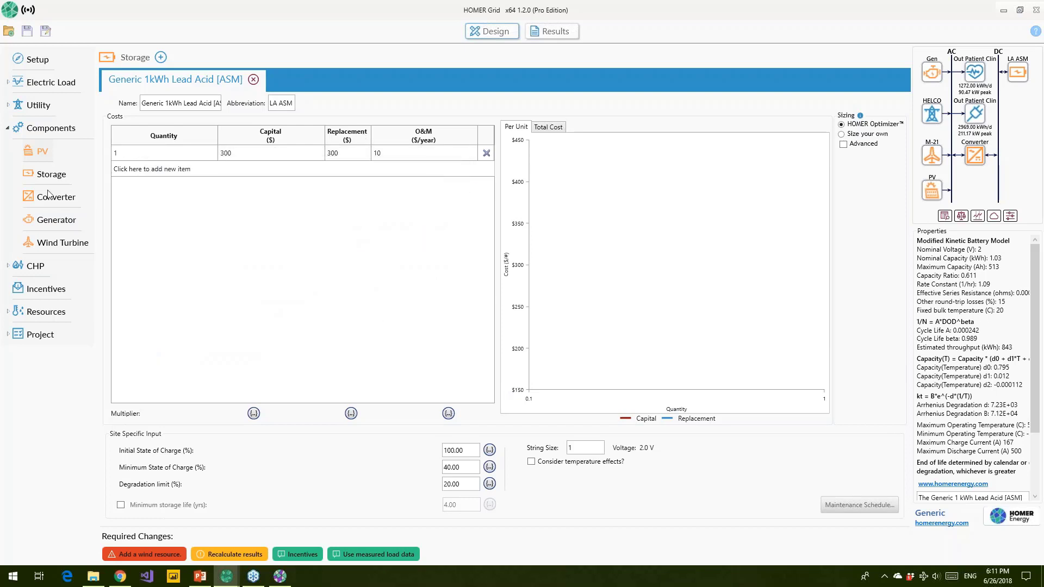
# Step: Review the HELCO tariff's sale capacity sensitivity values, keeping the grid sale limit at 0.00 kW
pyautogui.click(38, 108)
pyautogui.click(44, 129)
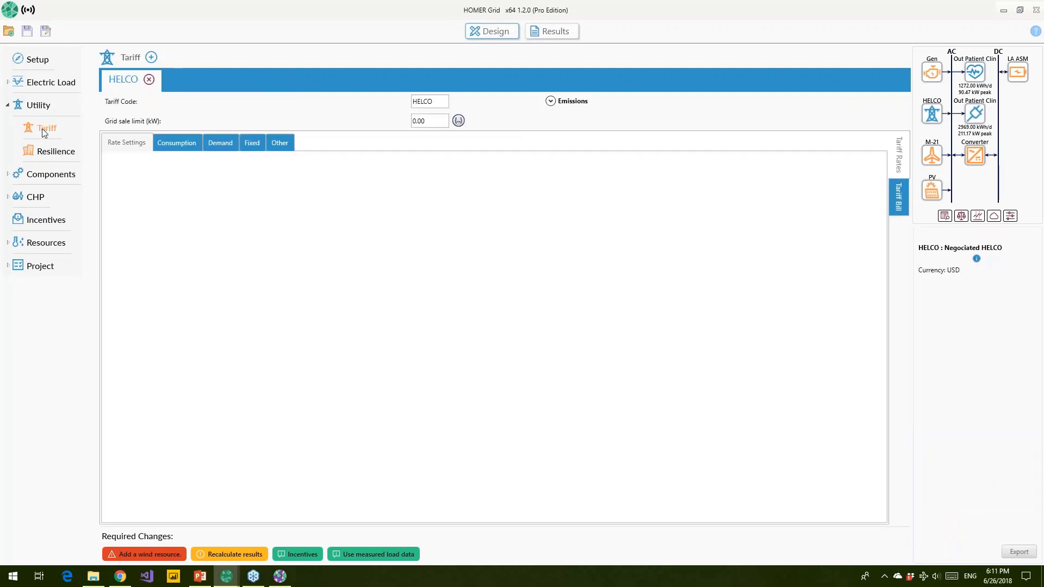
pyautogui.moveTo(430, 120); pyautogui.dragTo(411, 122)
pyautogui.moveTo(429, 121); pyautogui.dragTo(422, 122)
pyautogui.click(460, 124)
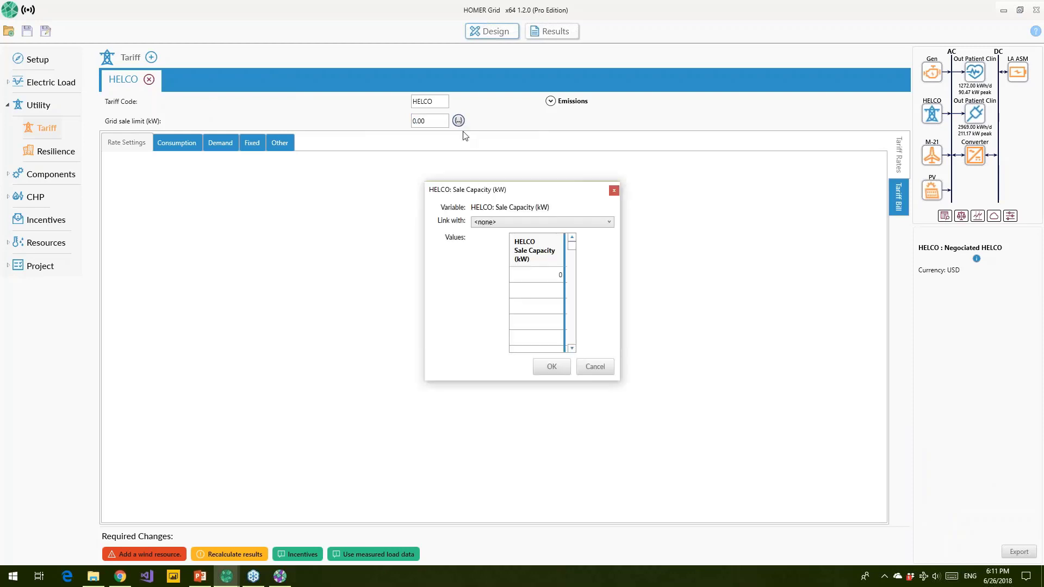
pyautogui.moveTo(446, 191); pyautogui.dragTo(319, 229)
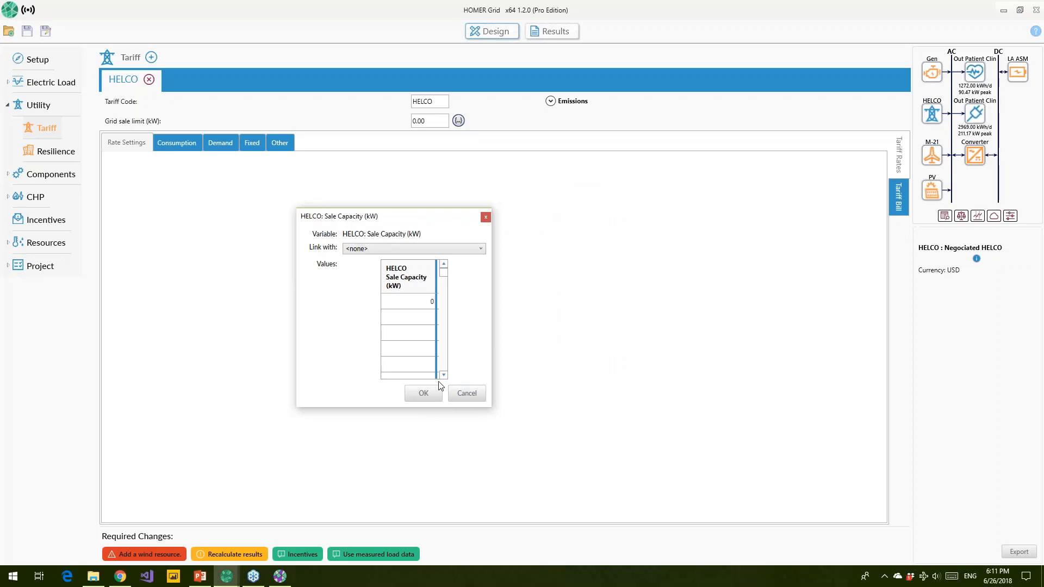
pyautogui.click(425, 392)
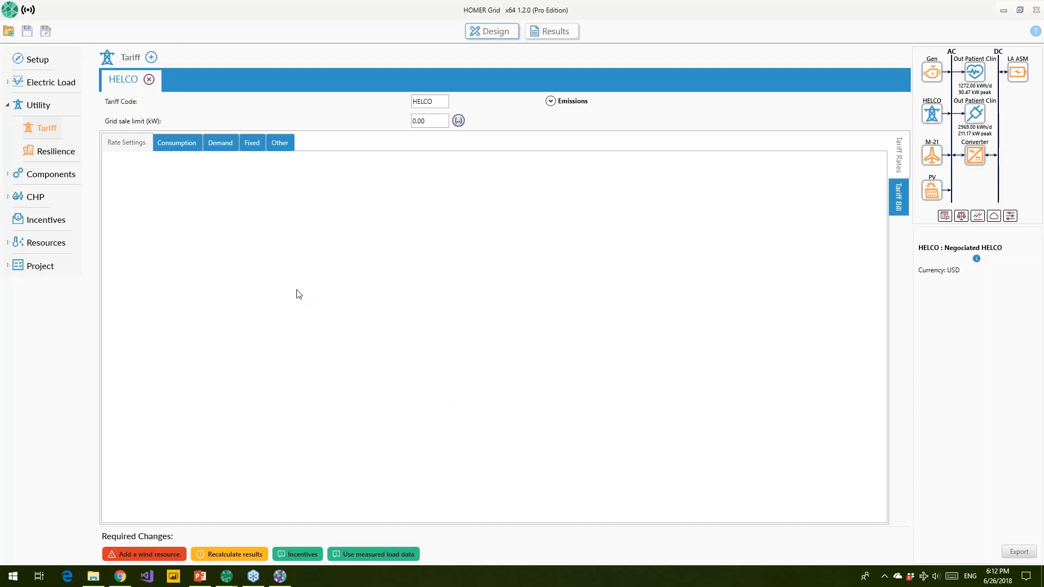
pyautogui.click(42, 175)
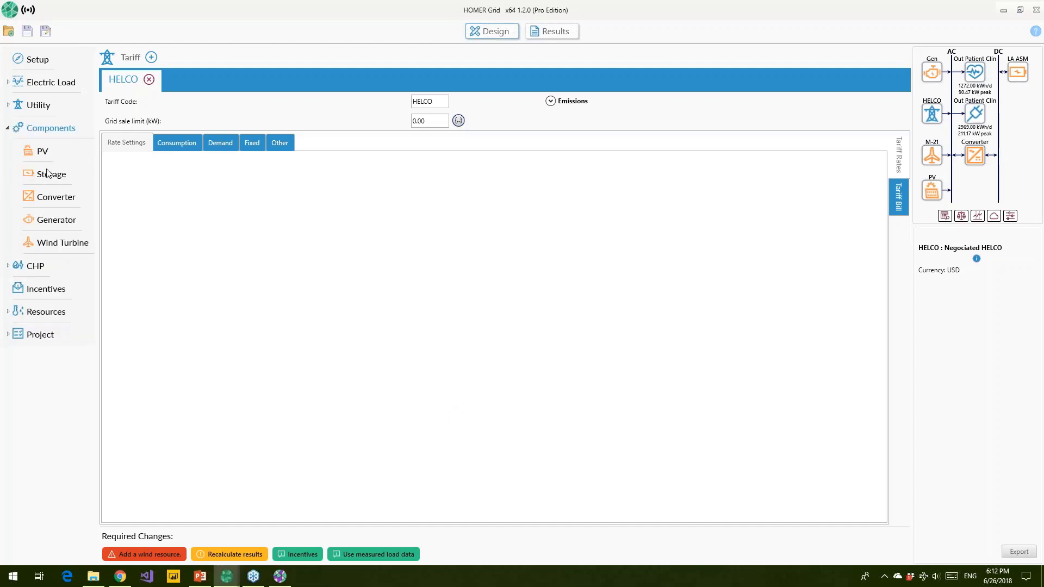
# Step: Add Generic flat plate PV from the Choose PV library as a new PV component
pyautogui.click(43, 152)
pyautogui.click(142, 57)
pyautogui.moveTo(407, 185); pyautogui.dragTo(229, 188)
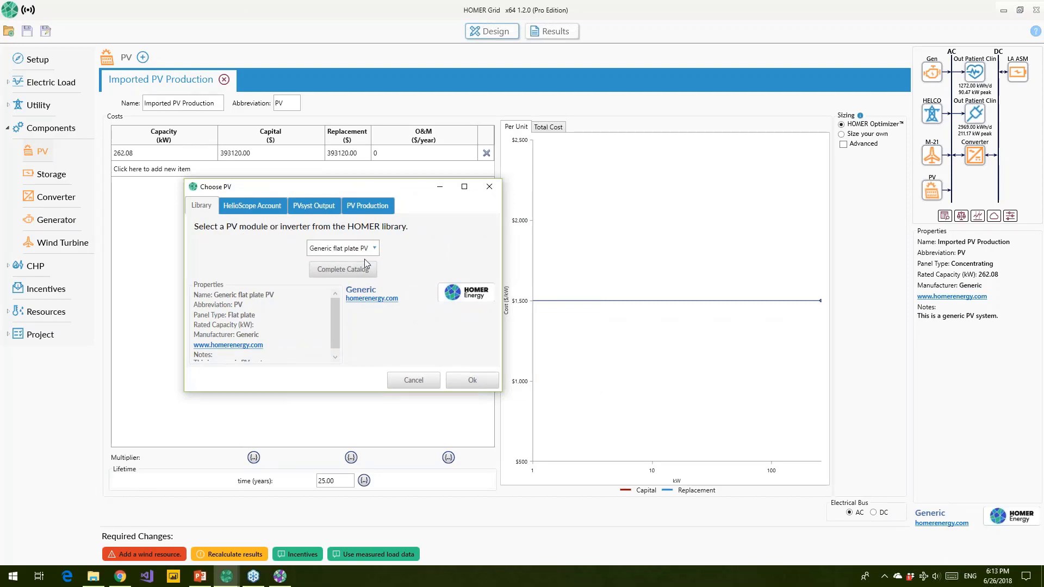
pyautogui.click(460, 384)
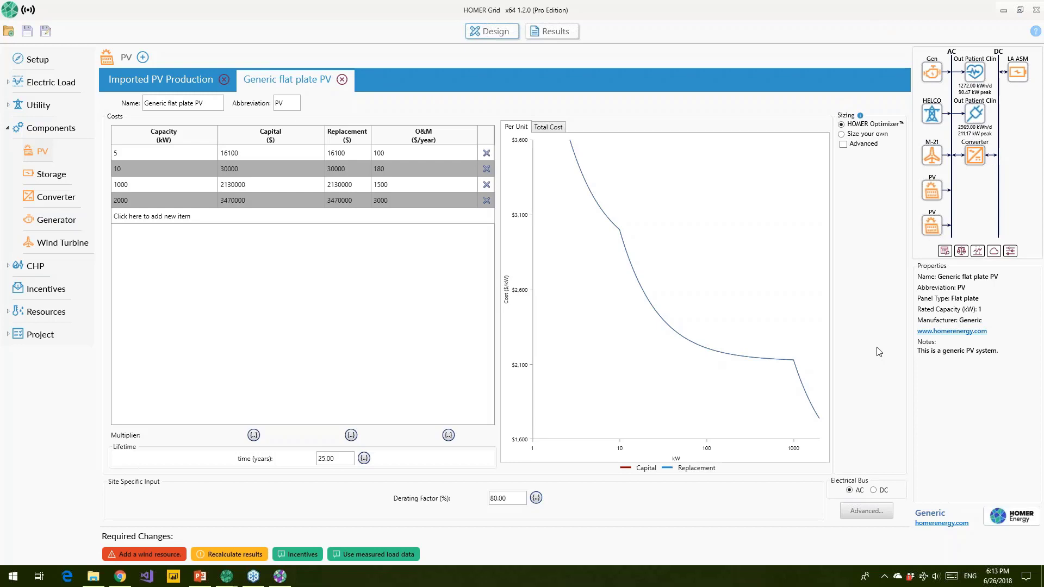
# Step: In the flat plate PV's advanced properties, allow custom slope and azimuth and enable temperature effects
pyautogui.click(867, 516)
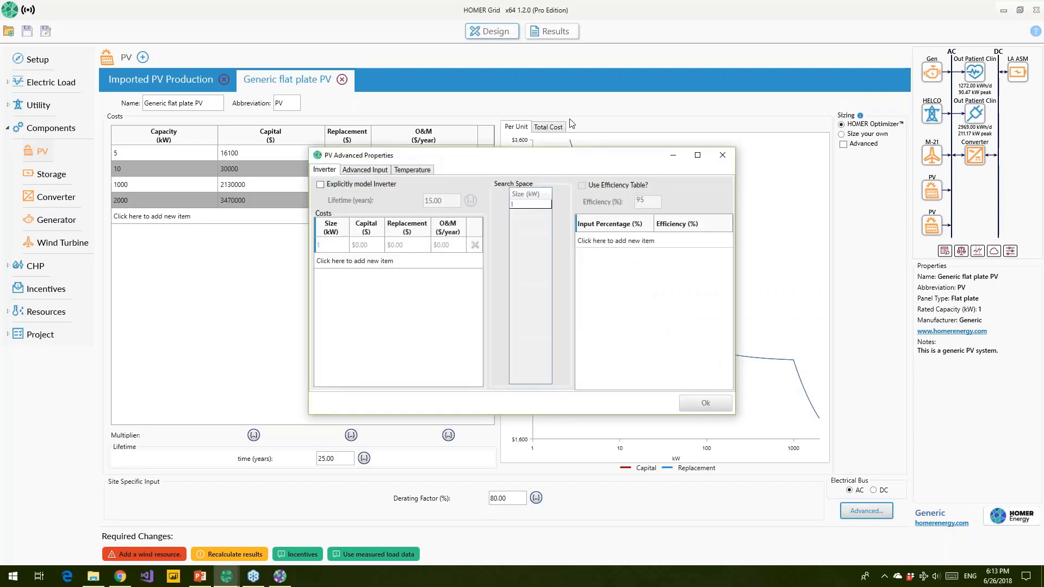
pyautogui.click(562, 100)
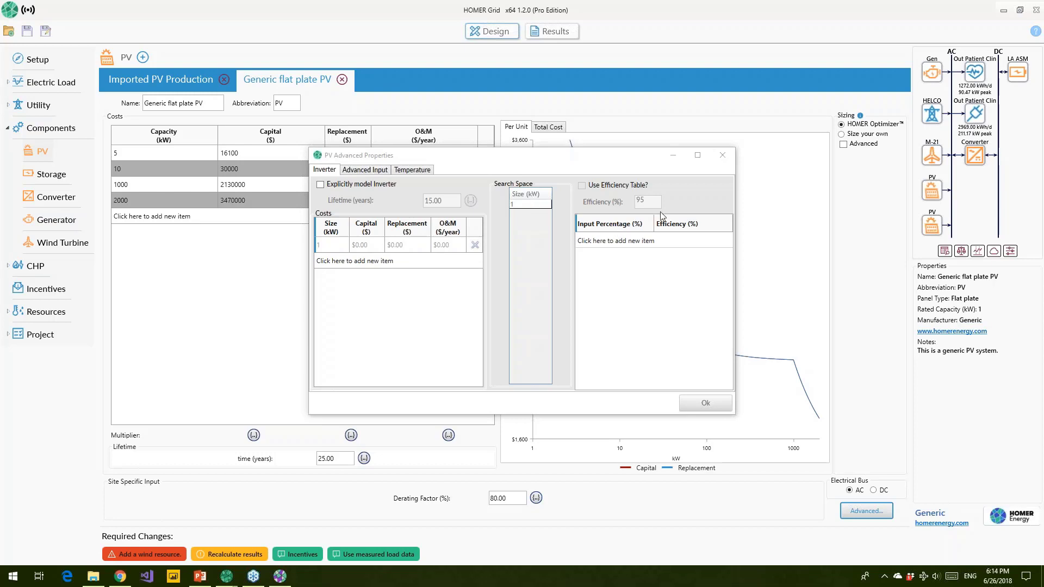
pyautogui.click(372, 169)
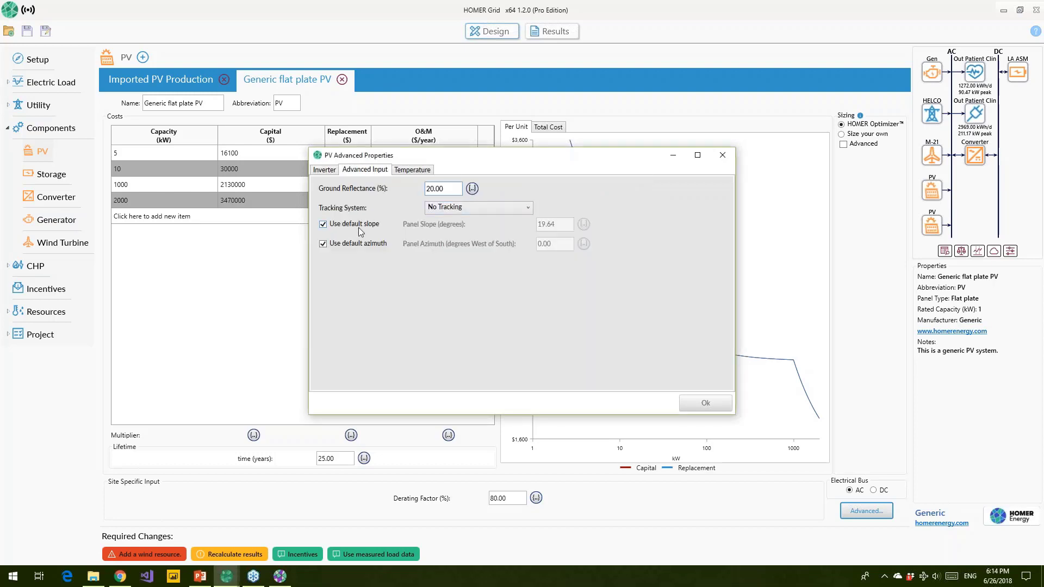
pyautogui.click(323, 225)
pyautogui.click(324, 243)
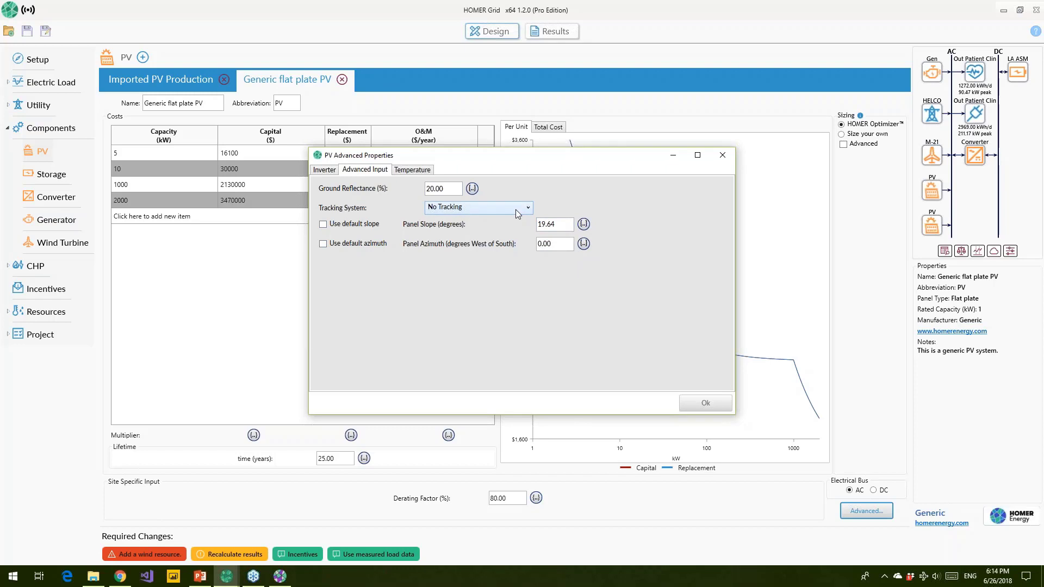
pyautogui.click(424, 173)
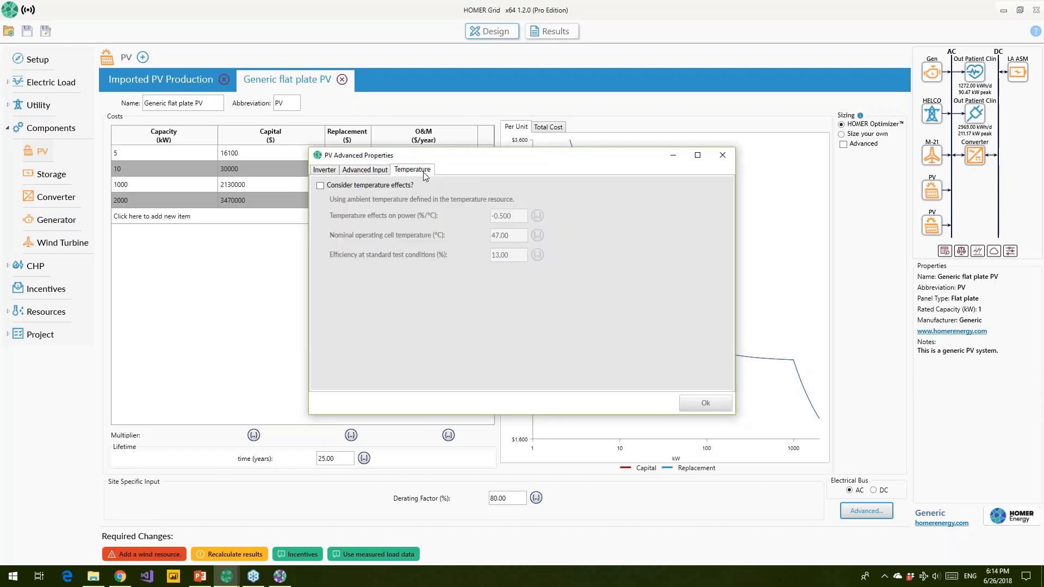
pyautogui.click(321, 186)
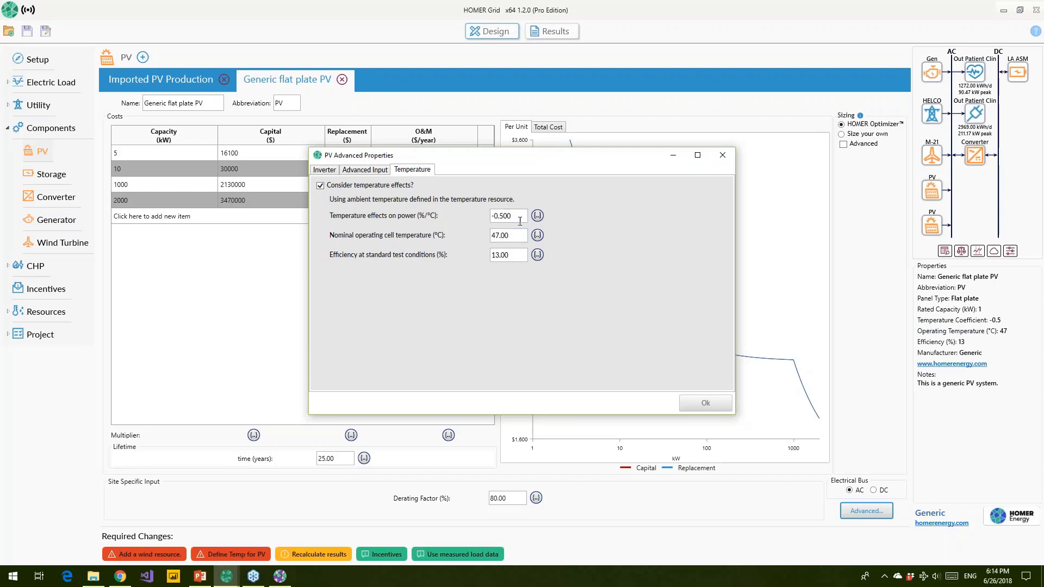
pyautogui.click(724, 157)
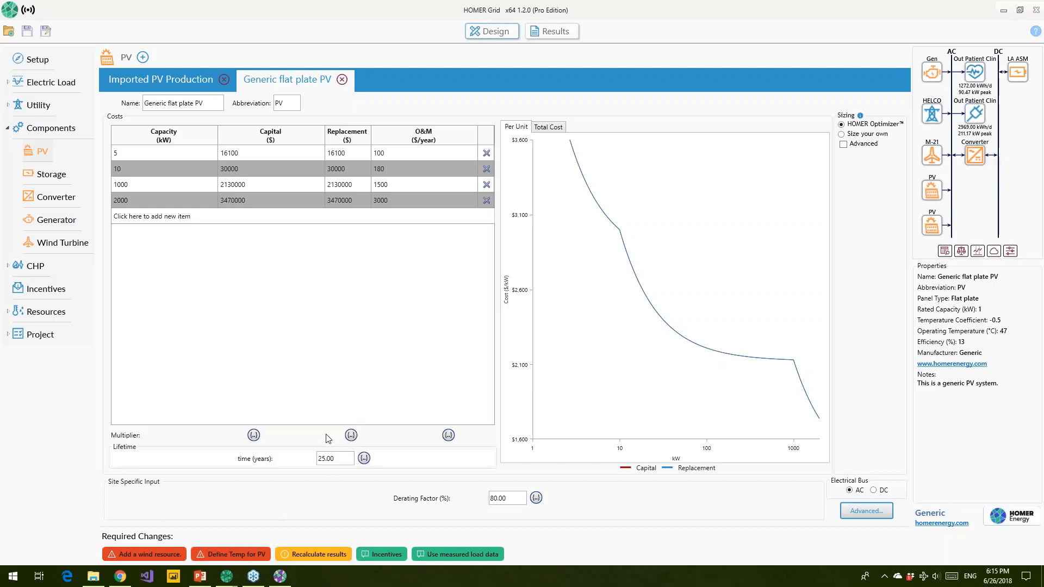
# Step: Present the webinar deck from the Questions slide to the microgrid conference slide
pyautogui.click(200, 576)
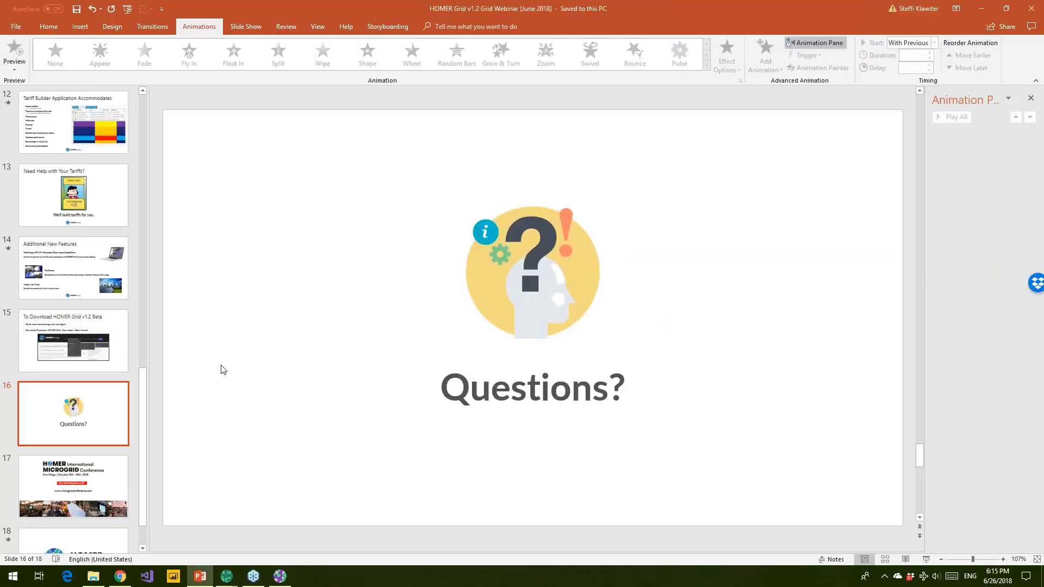
pyautogui.click(927, 560)
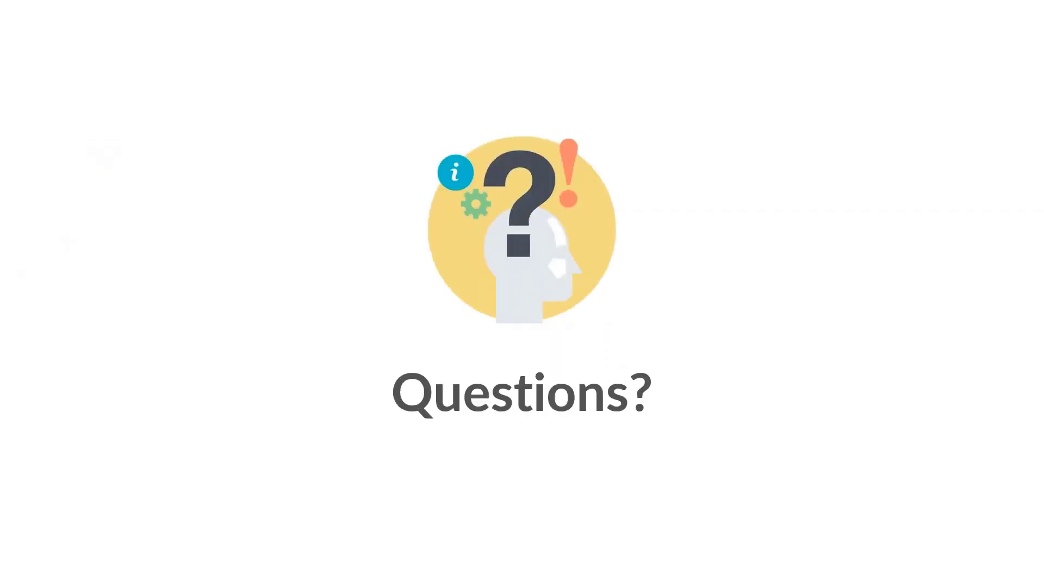
pyautogui.press('Right')
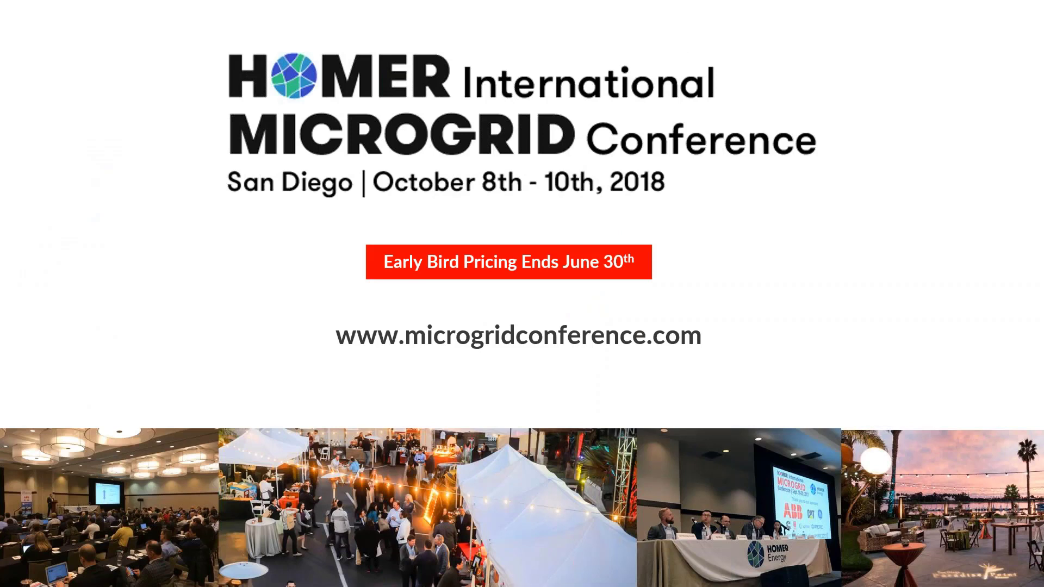